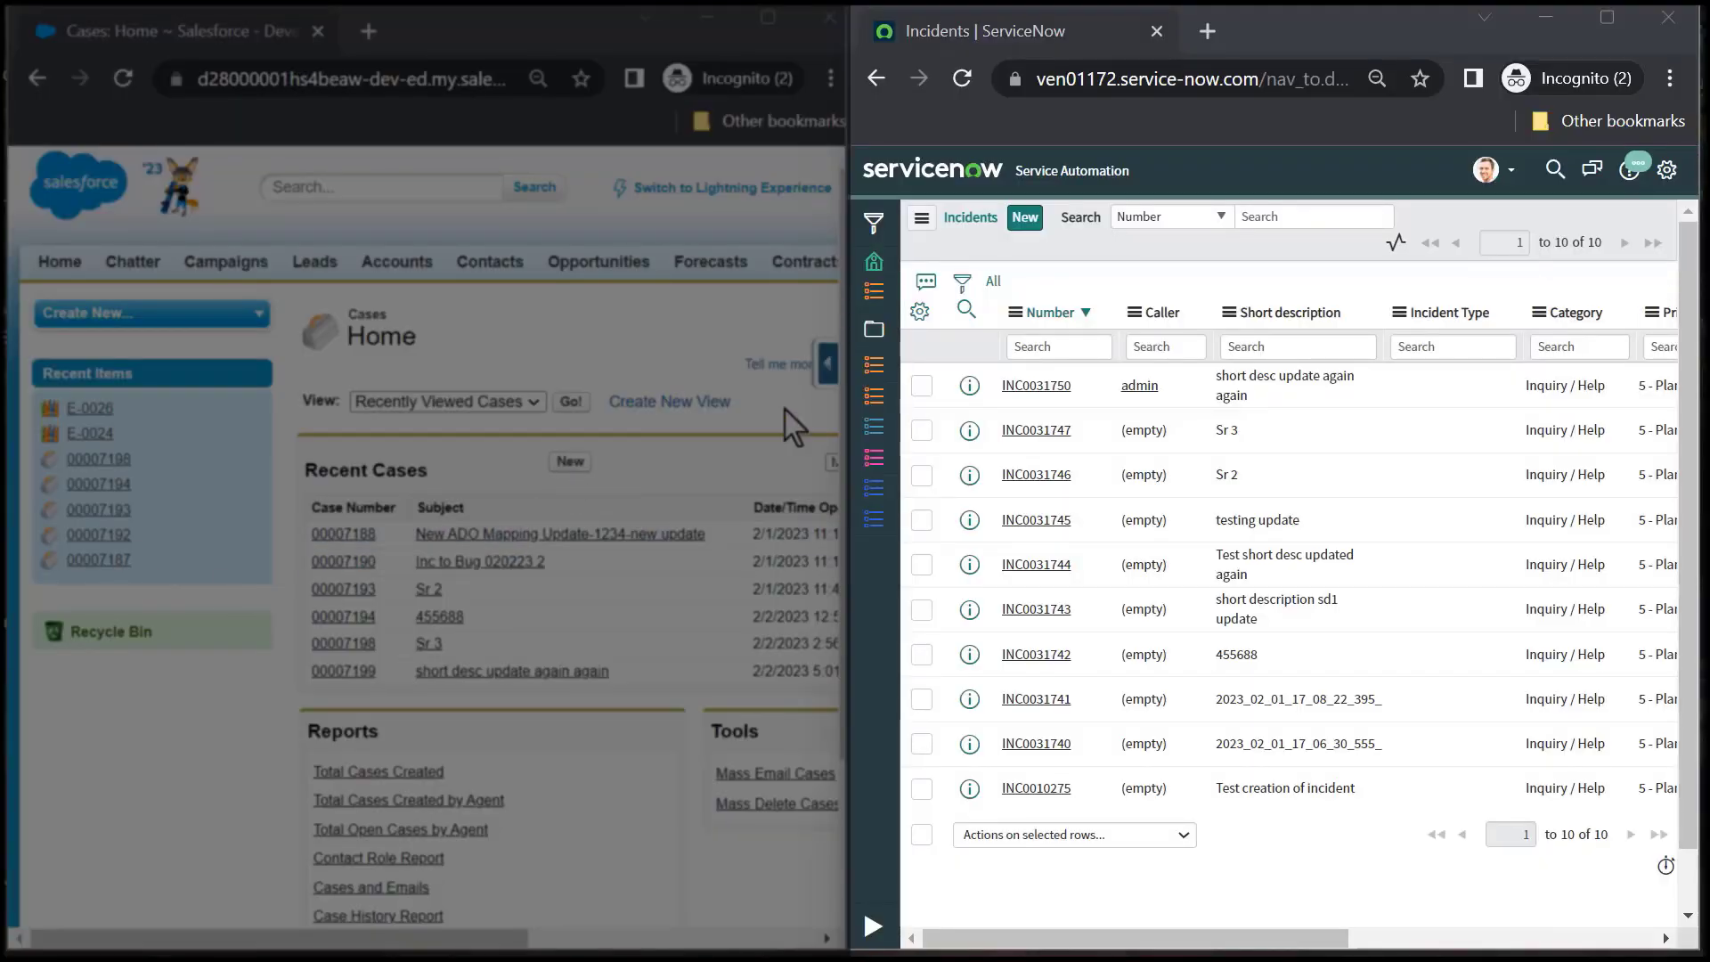
Submit a new incident with short description "Could not complete the registration" and description "The registration link throws error after I fill up the form and submit.".
{"action": "left_click", "coordinate": [1027, 220]}
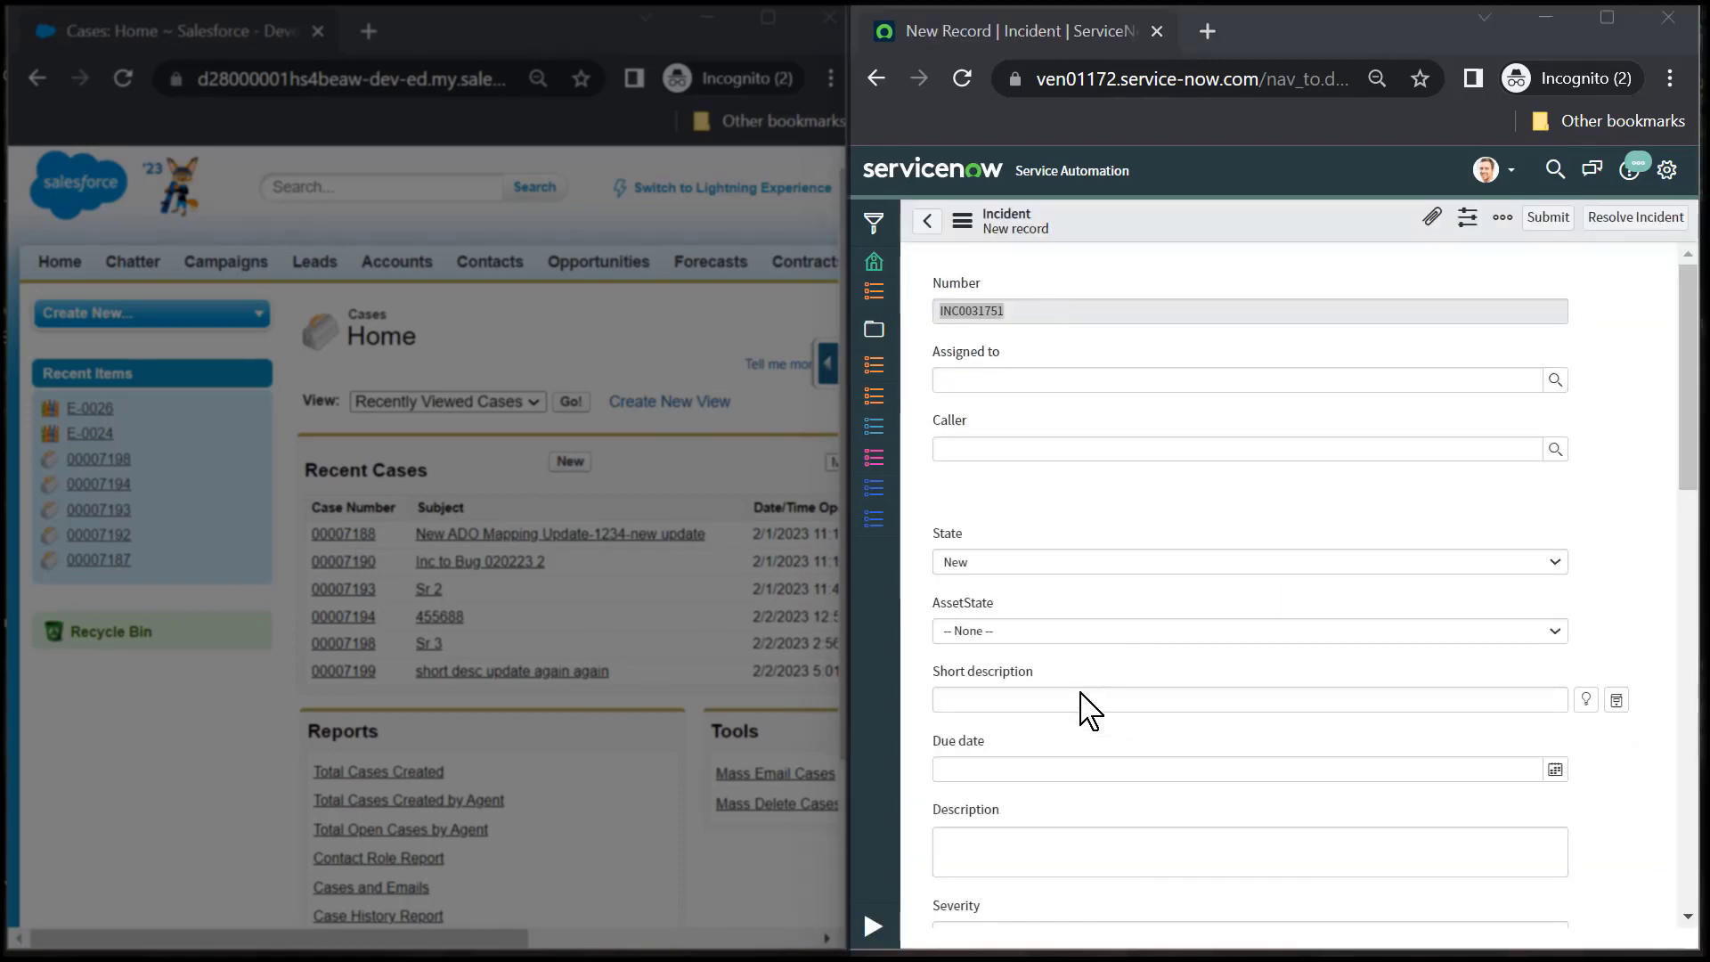
{"action": "left_click", "coordinate": [1078, 698]}
{"action": "type", "text": "Could not complete the registration"}
{"action": "left_click", "coordinate": [1061, 850]}
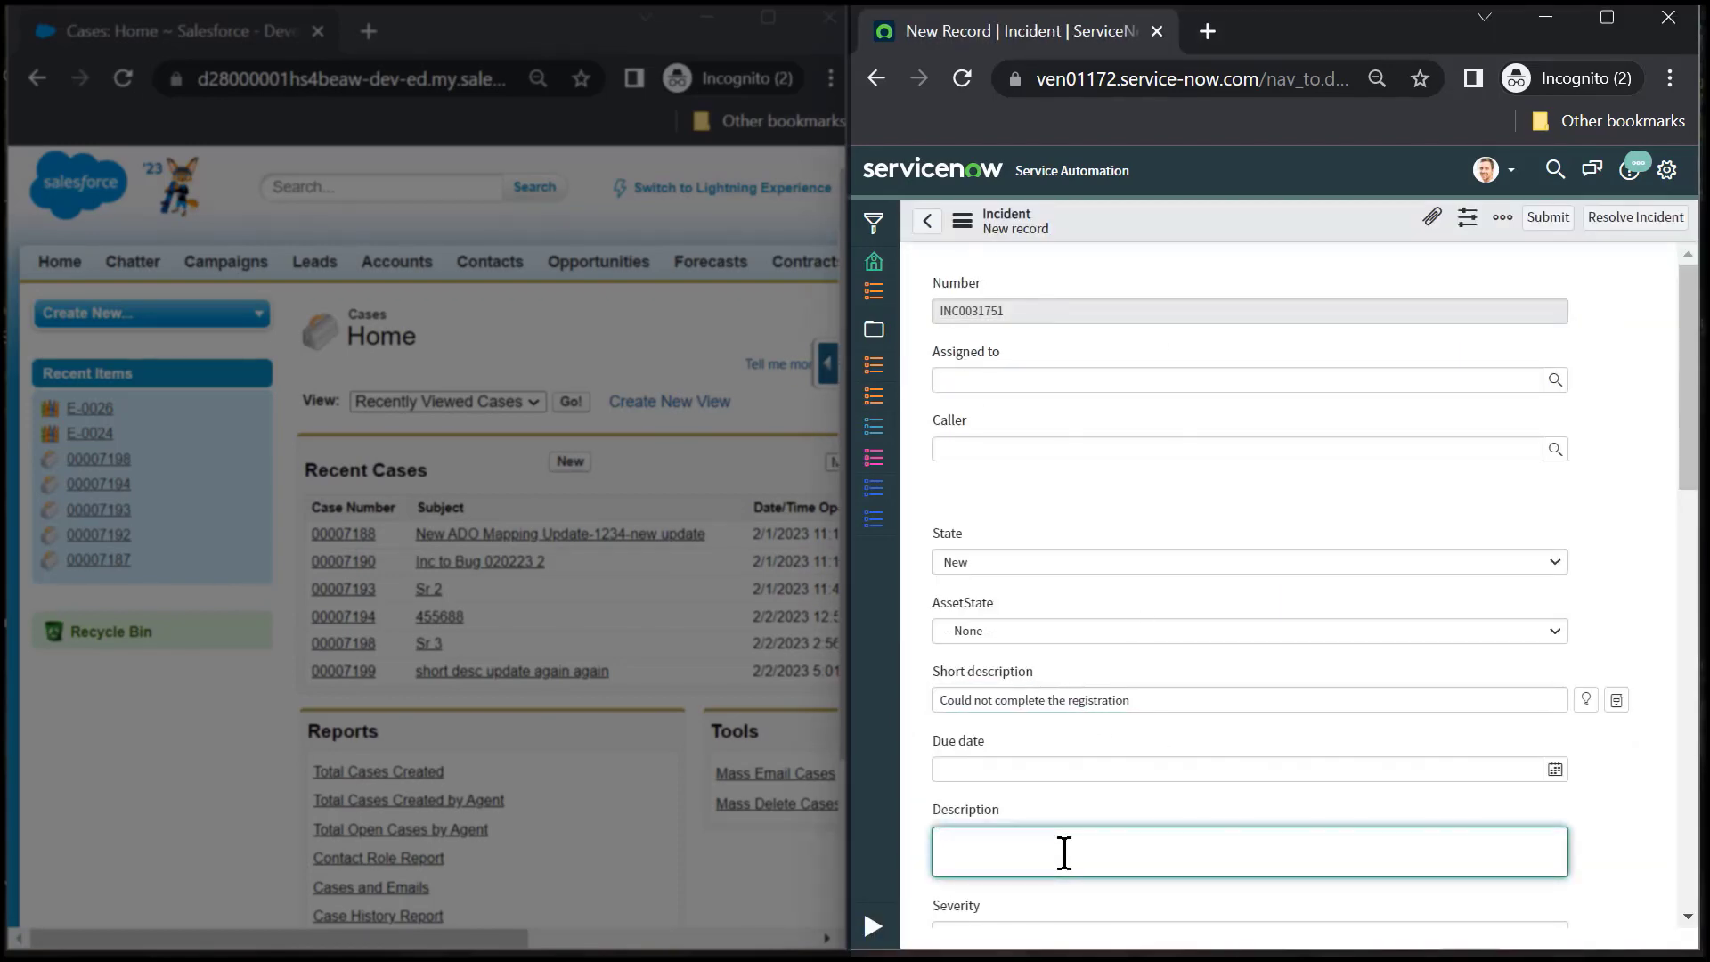
{"action": "type", "text": "The registration link throws error after I fill up the form and submit."}
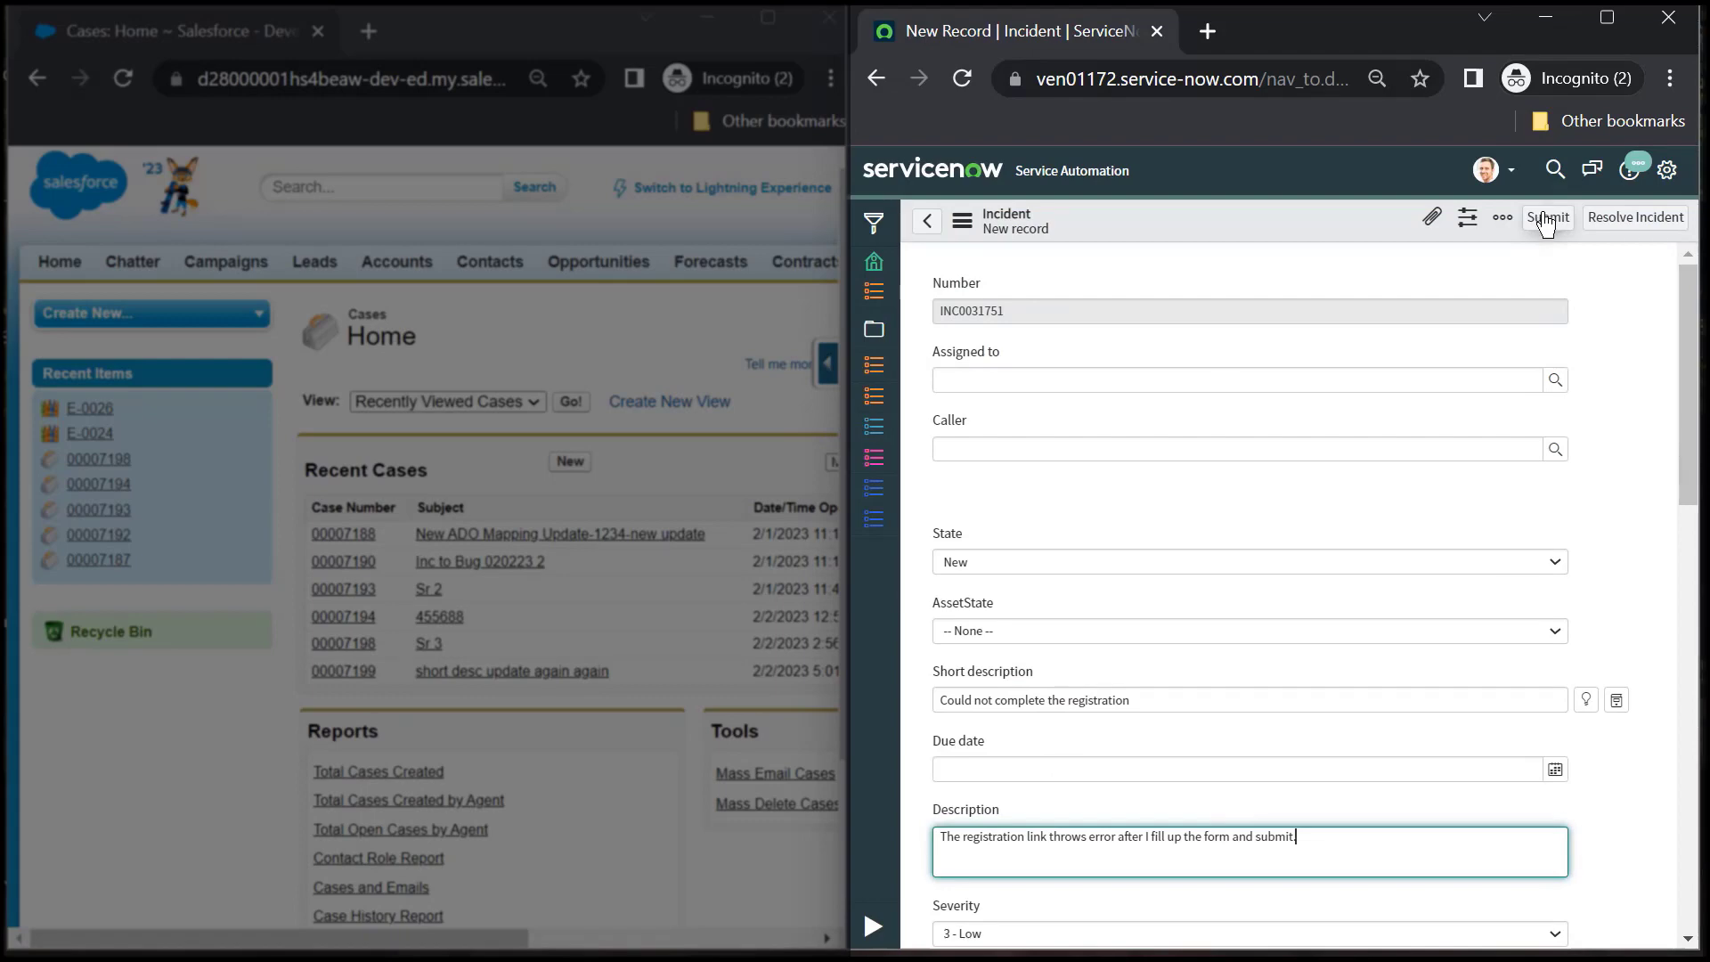
{"action": "left_click", "coordinate": [1547, 221]}
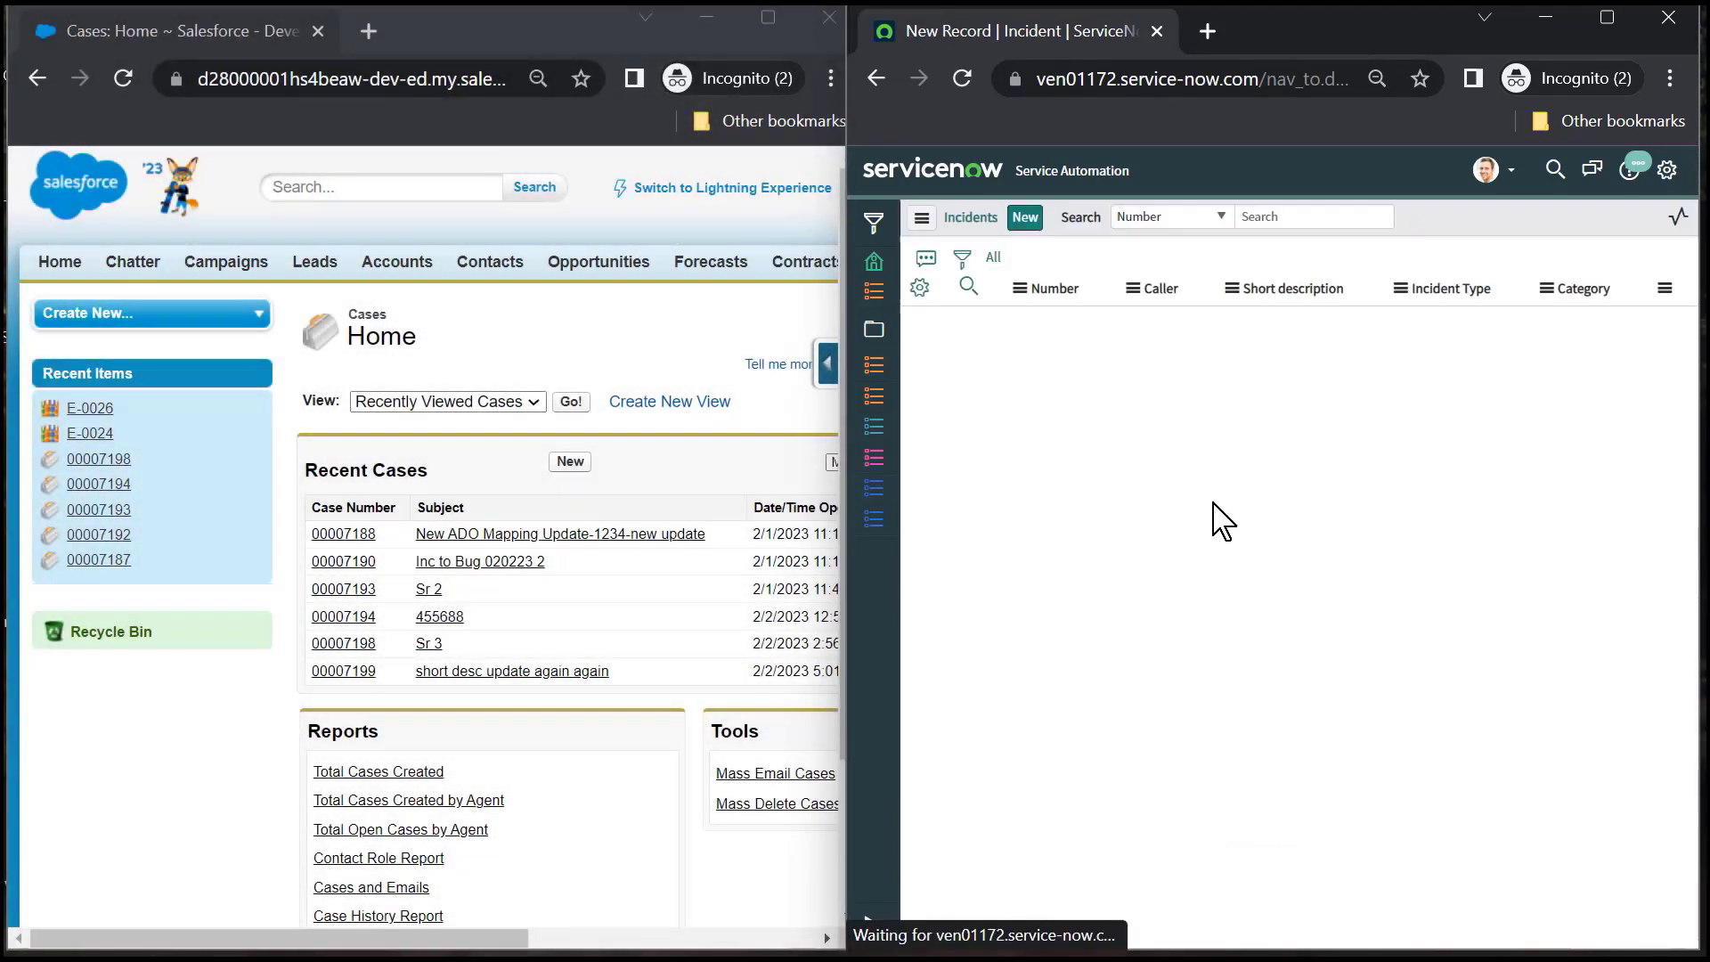
Switch to Salesforce, refresh the cases page, and open the "Could not complete the registration" case in a new tab.
{"action": "left_click", "coordinate": [105, 675]}
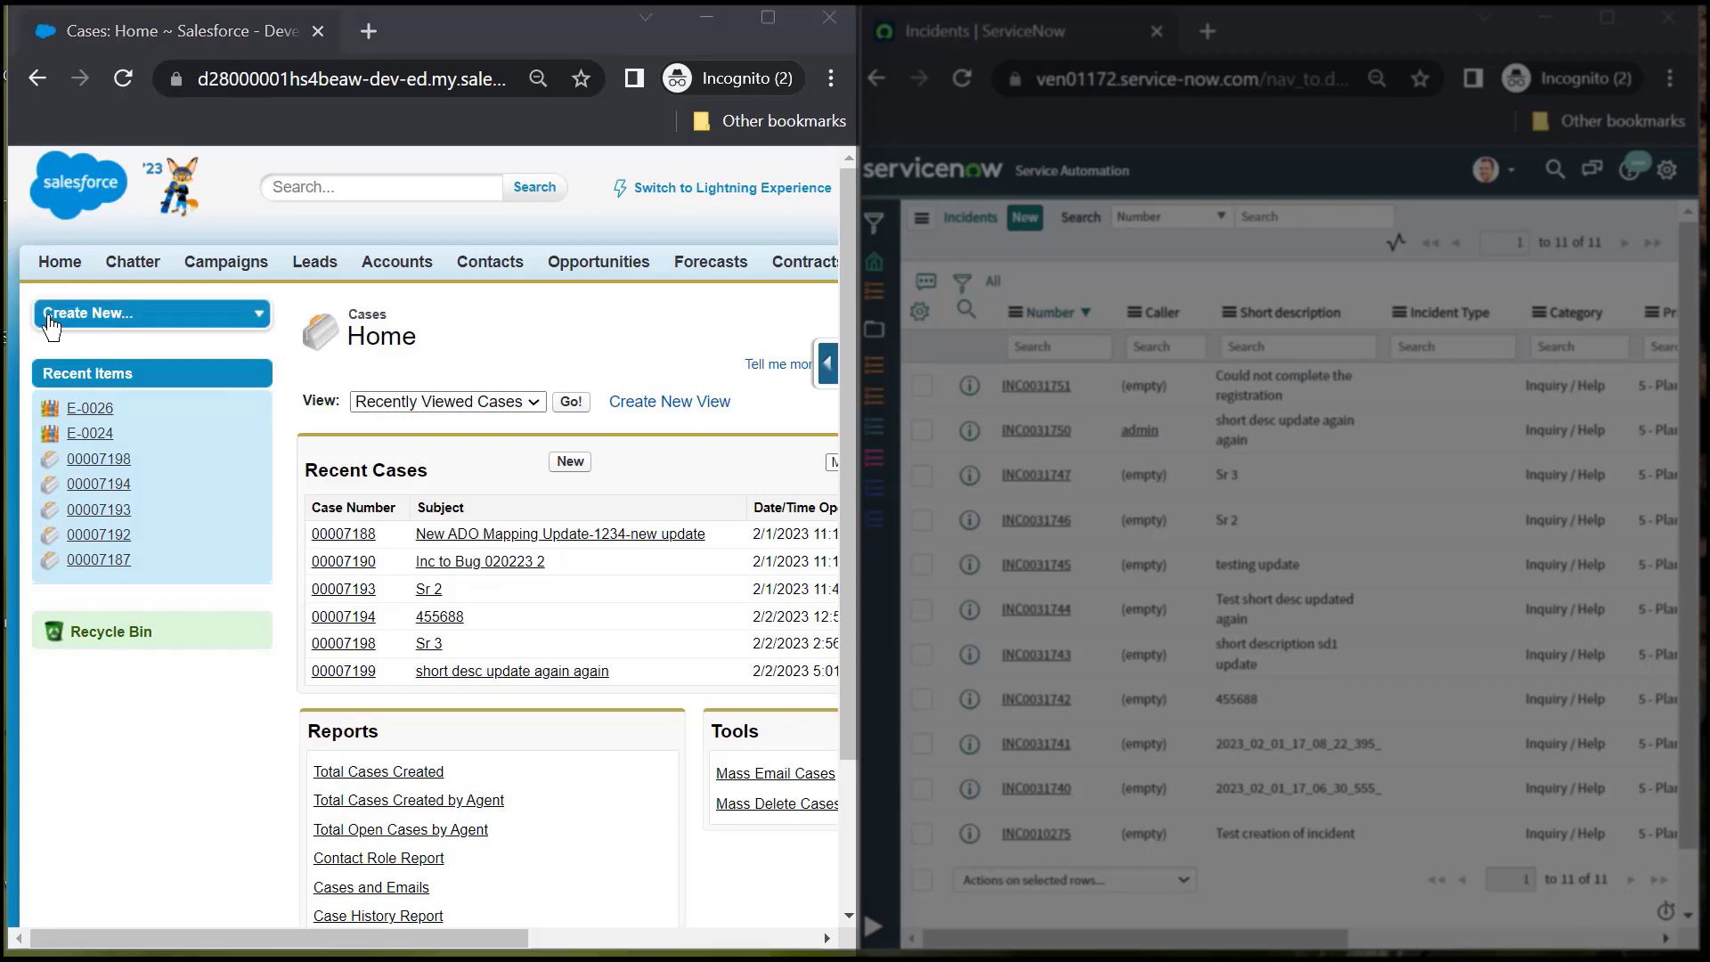
{"action": "left_click", "coordinate": [123, 82]}
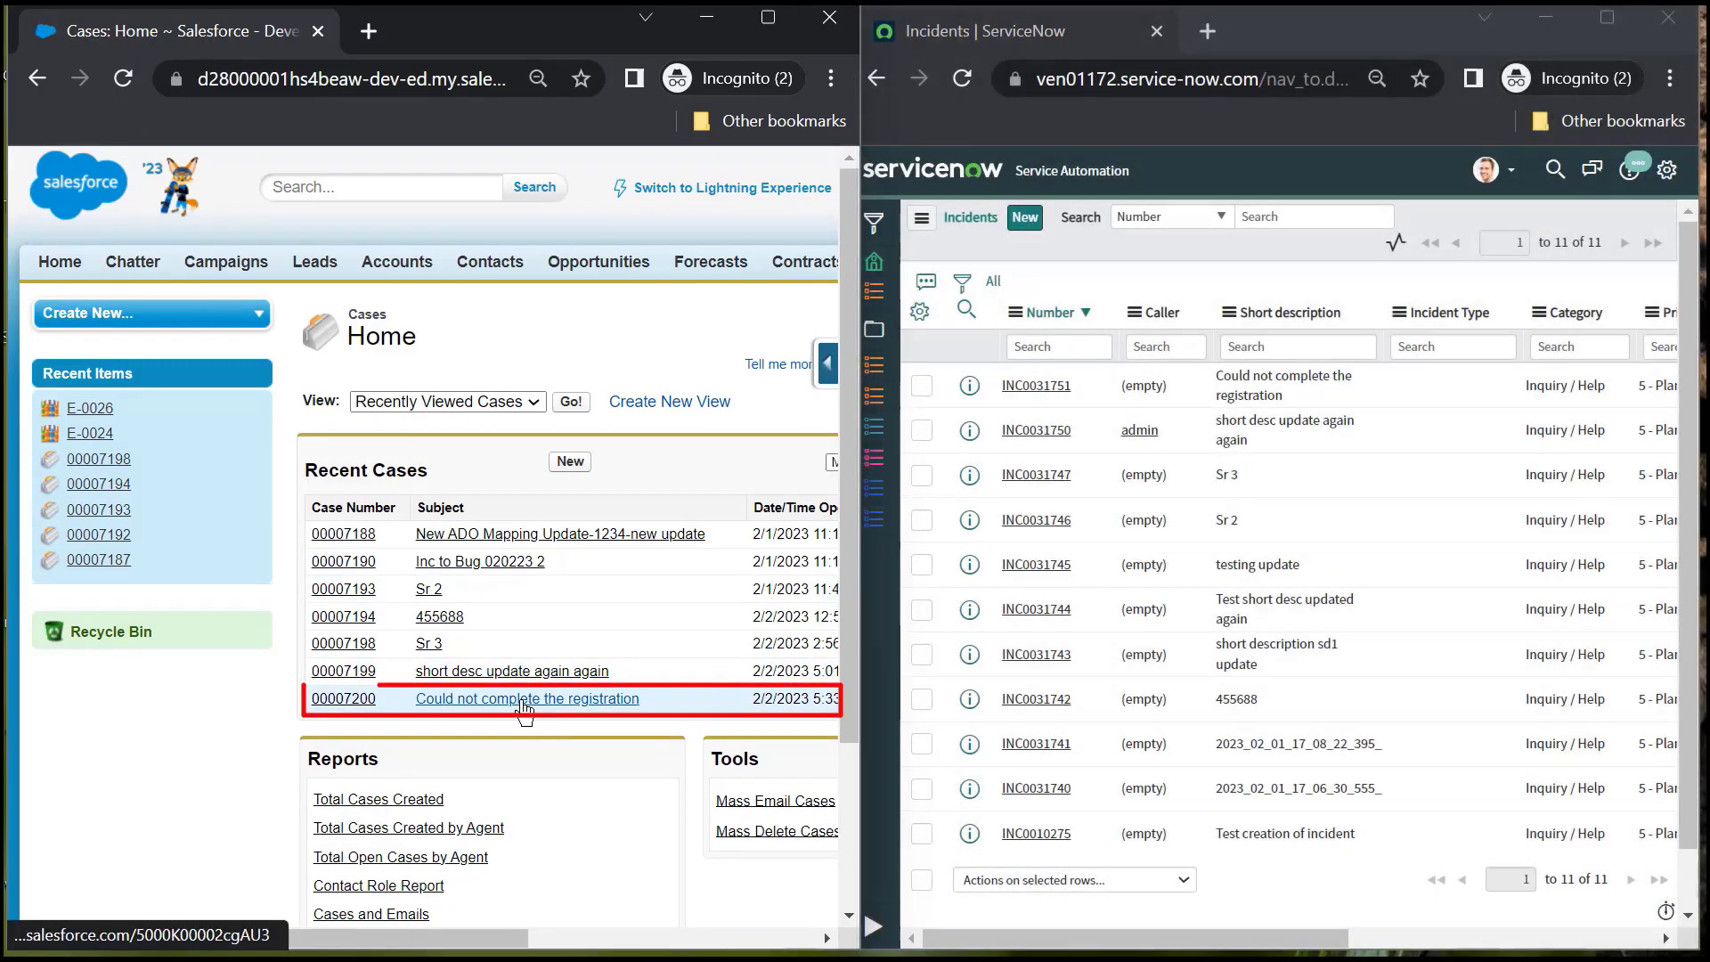
{"action": "middle_click", "coordinate": [525, 704]}
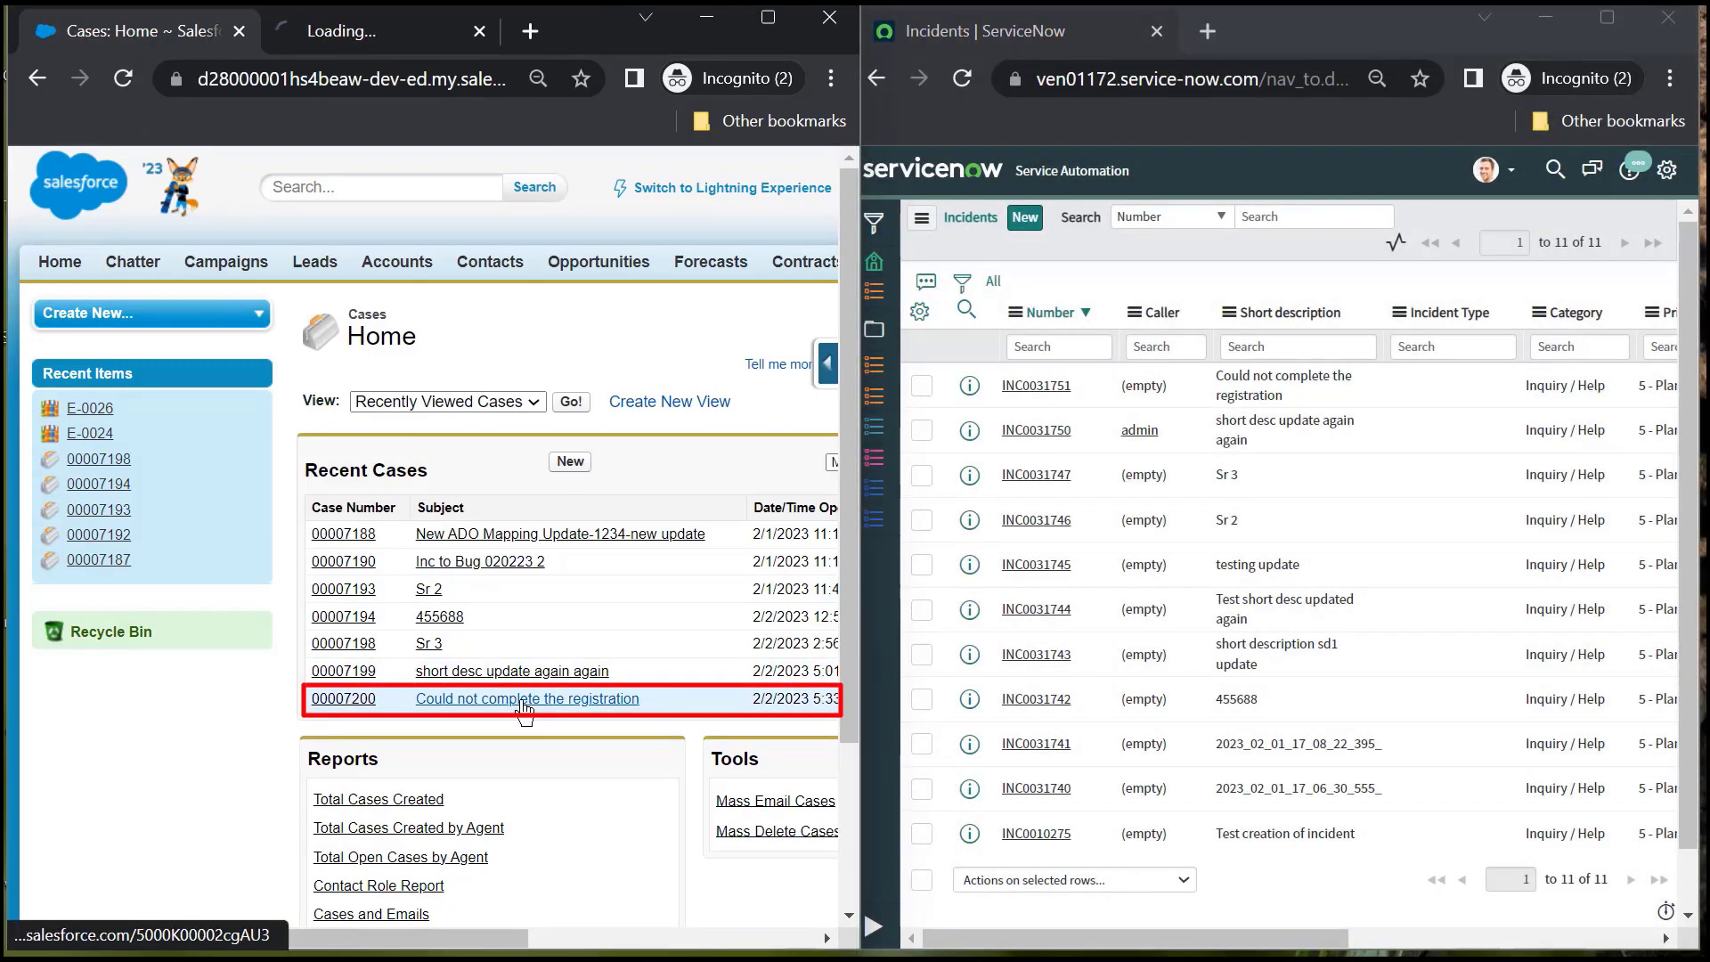
{"action": "left_click", "coordinate": [372, 44]}
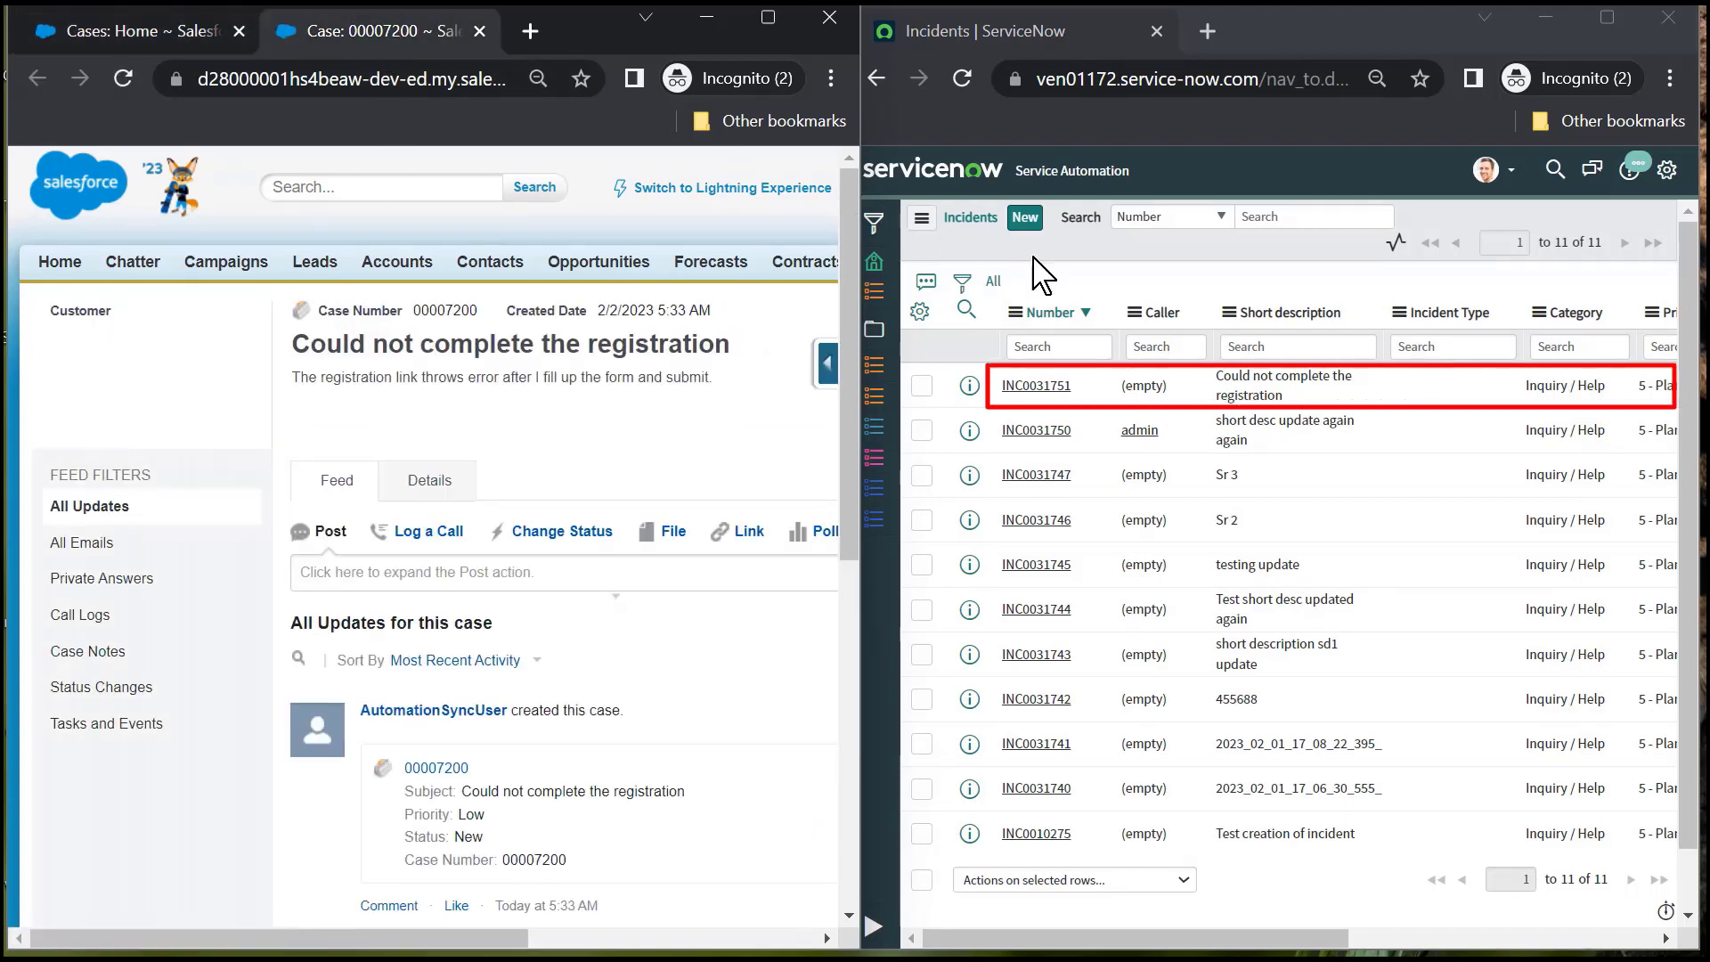
Open the "Could not complete the registration" incident in ServiceNow and examine the details of the matching Salesforce case.
{"action": "left_click", "coordinate": [1036, 385]}
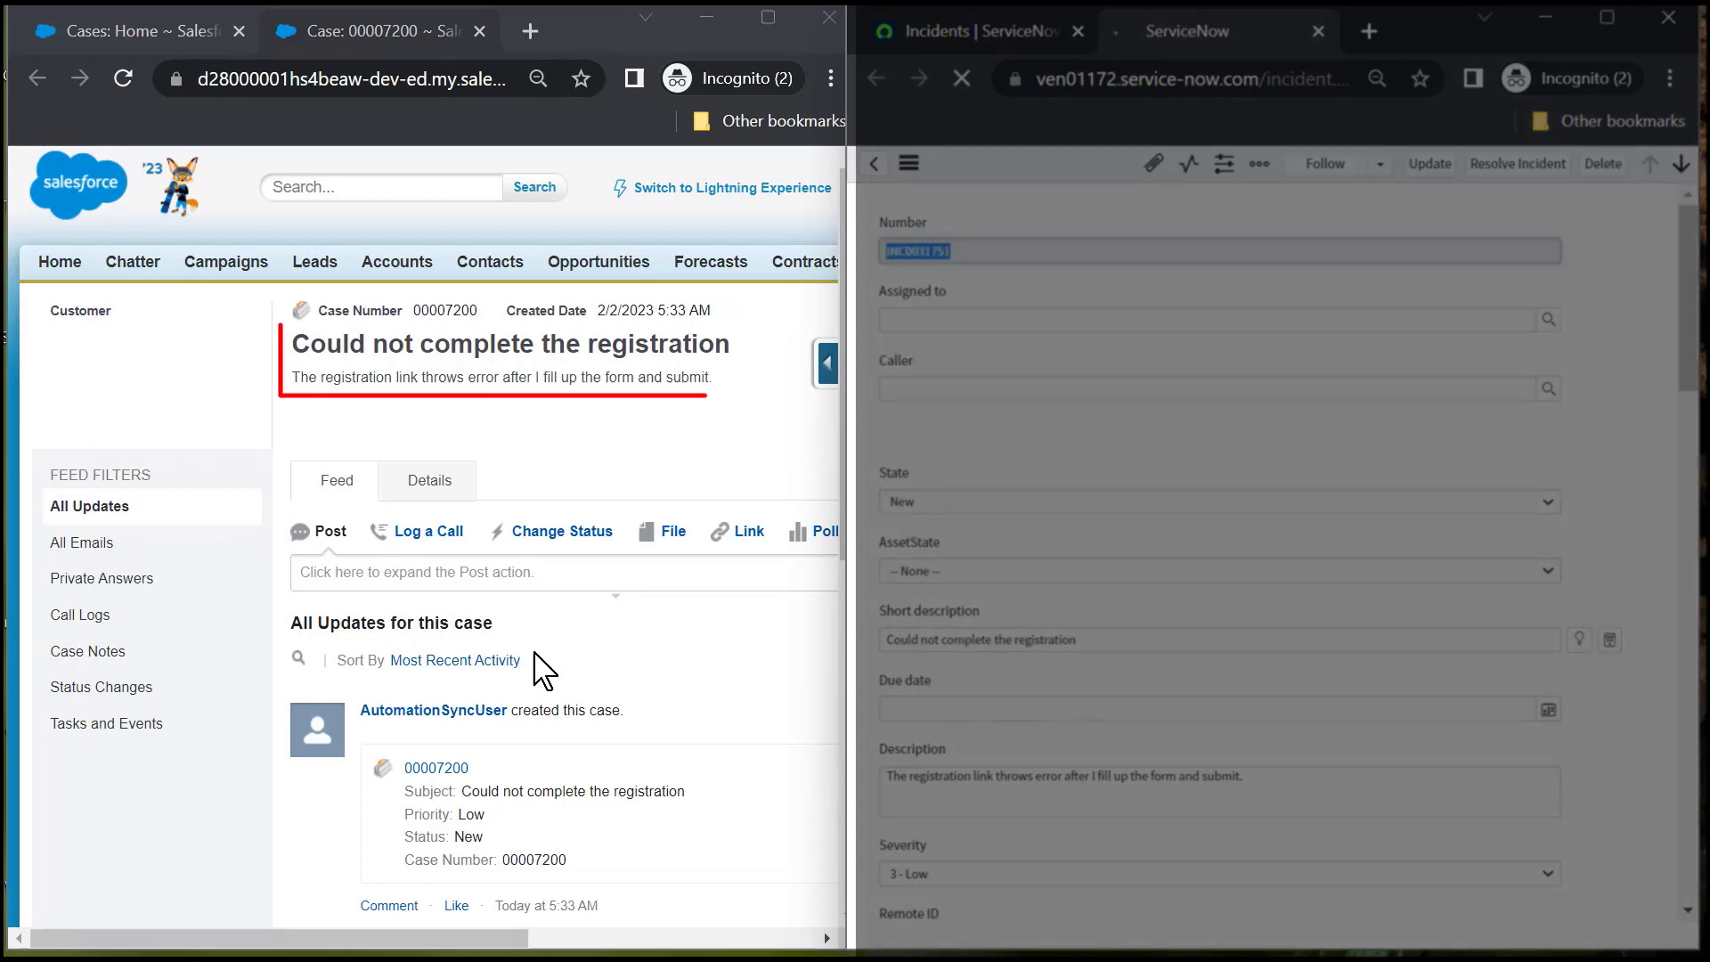
{"action": "left_click", "coordinate": [451, 495]}
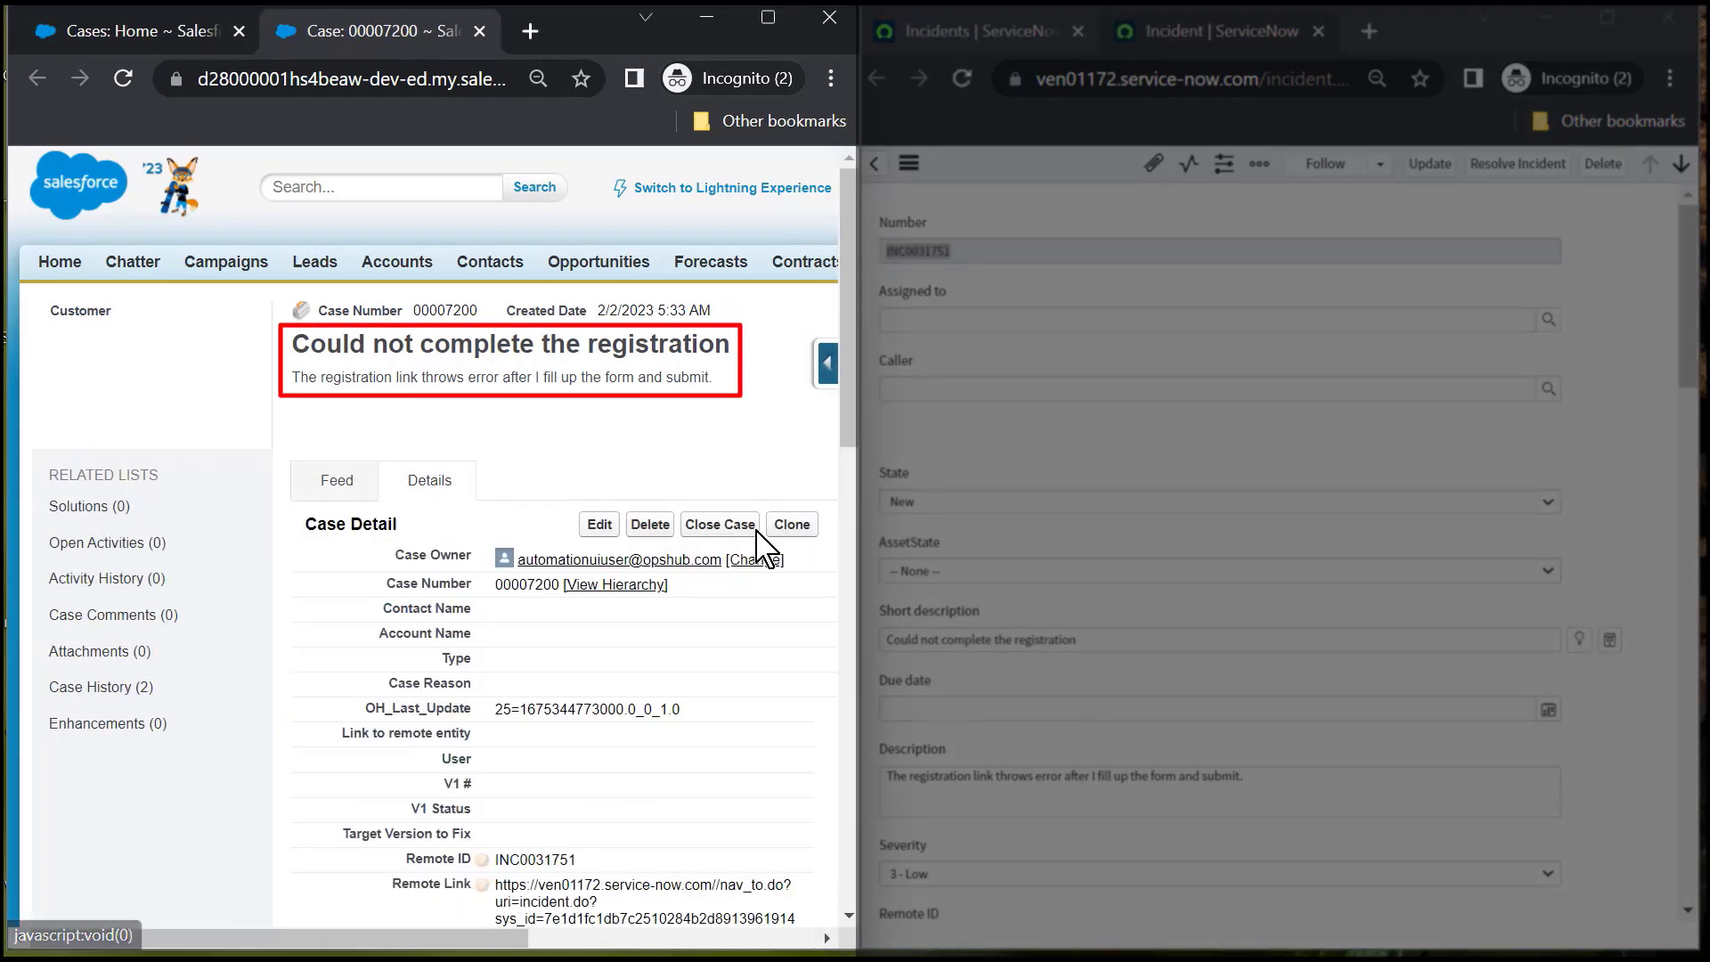
{"action": "scroll", "coordinate": [656, 382], "scroll_direction": "down", "scroll_amount": 3}
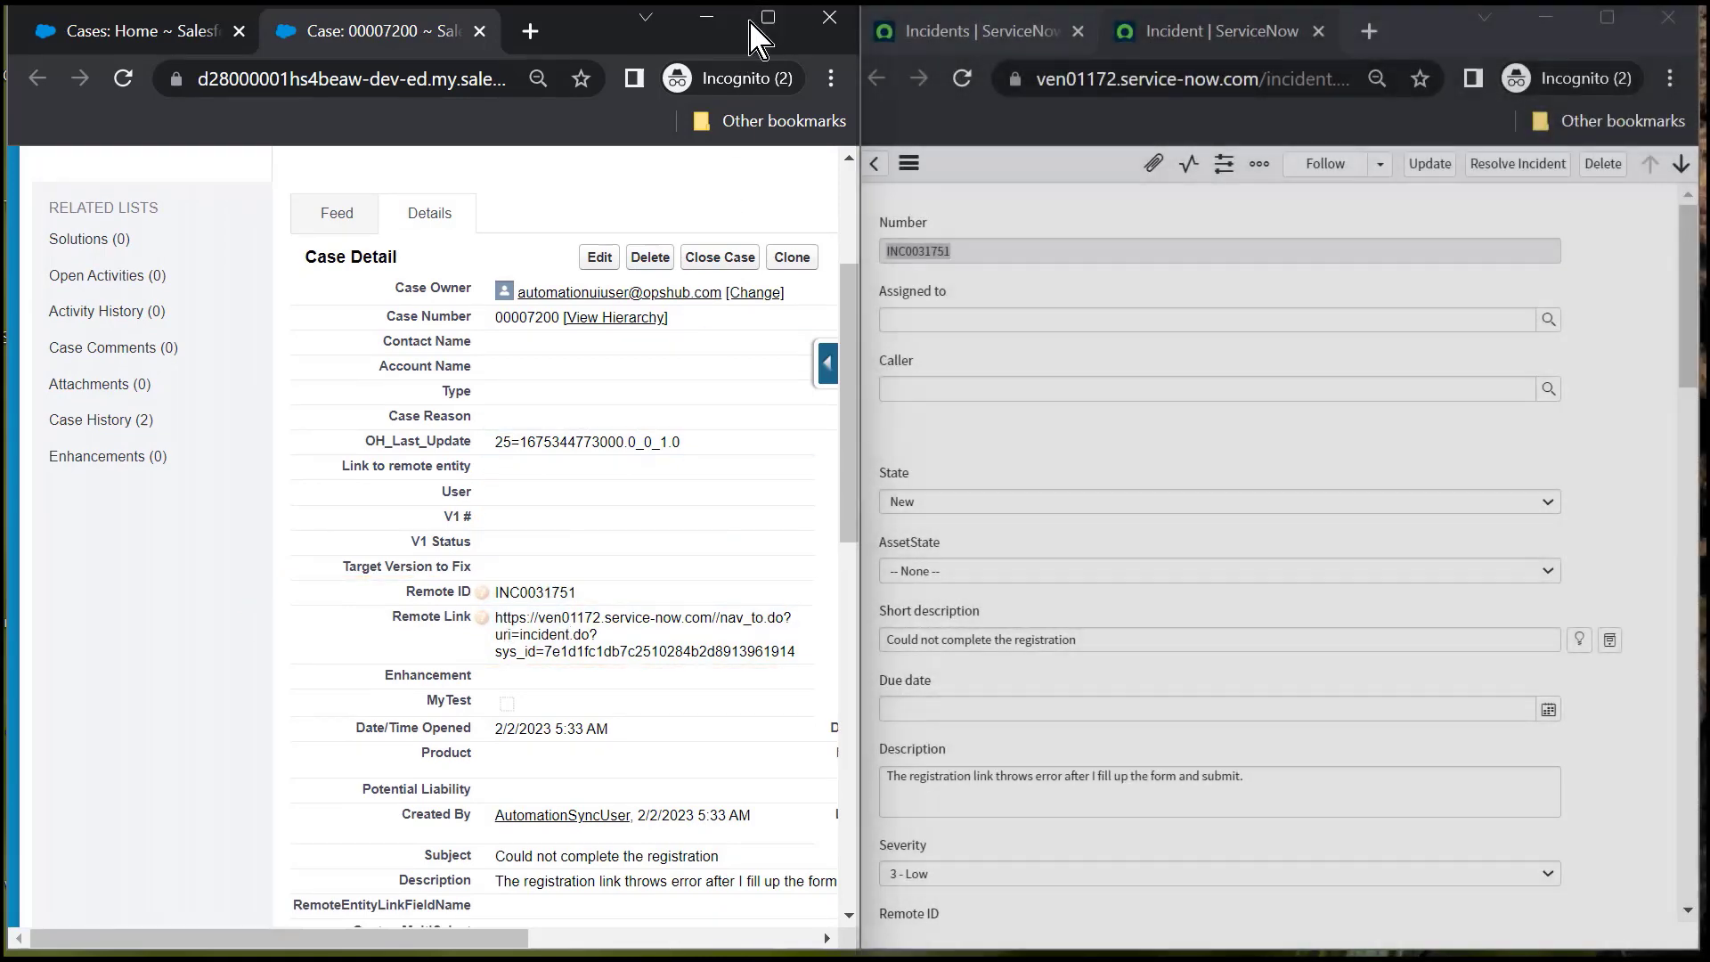
Maximize the Salesforce window, set the case's Status to Working and Case Origin to Phone, and save the case.
{"action": "left_click", "coordinate": [751, 23]}
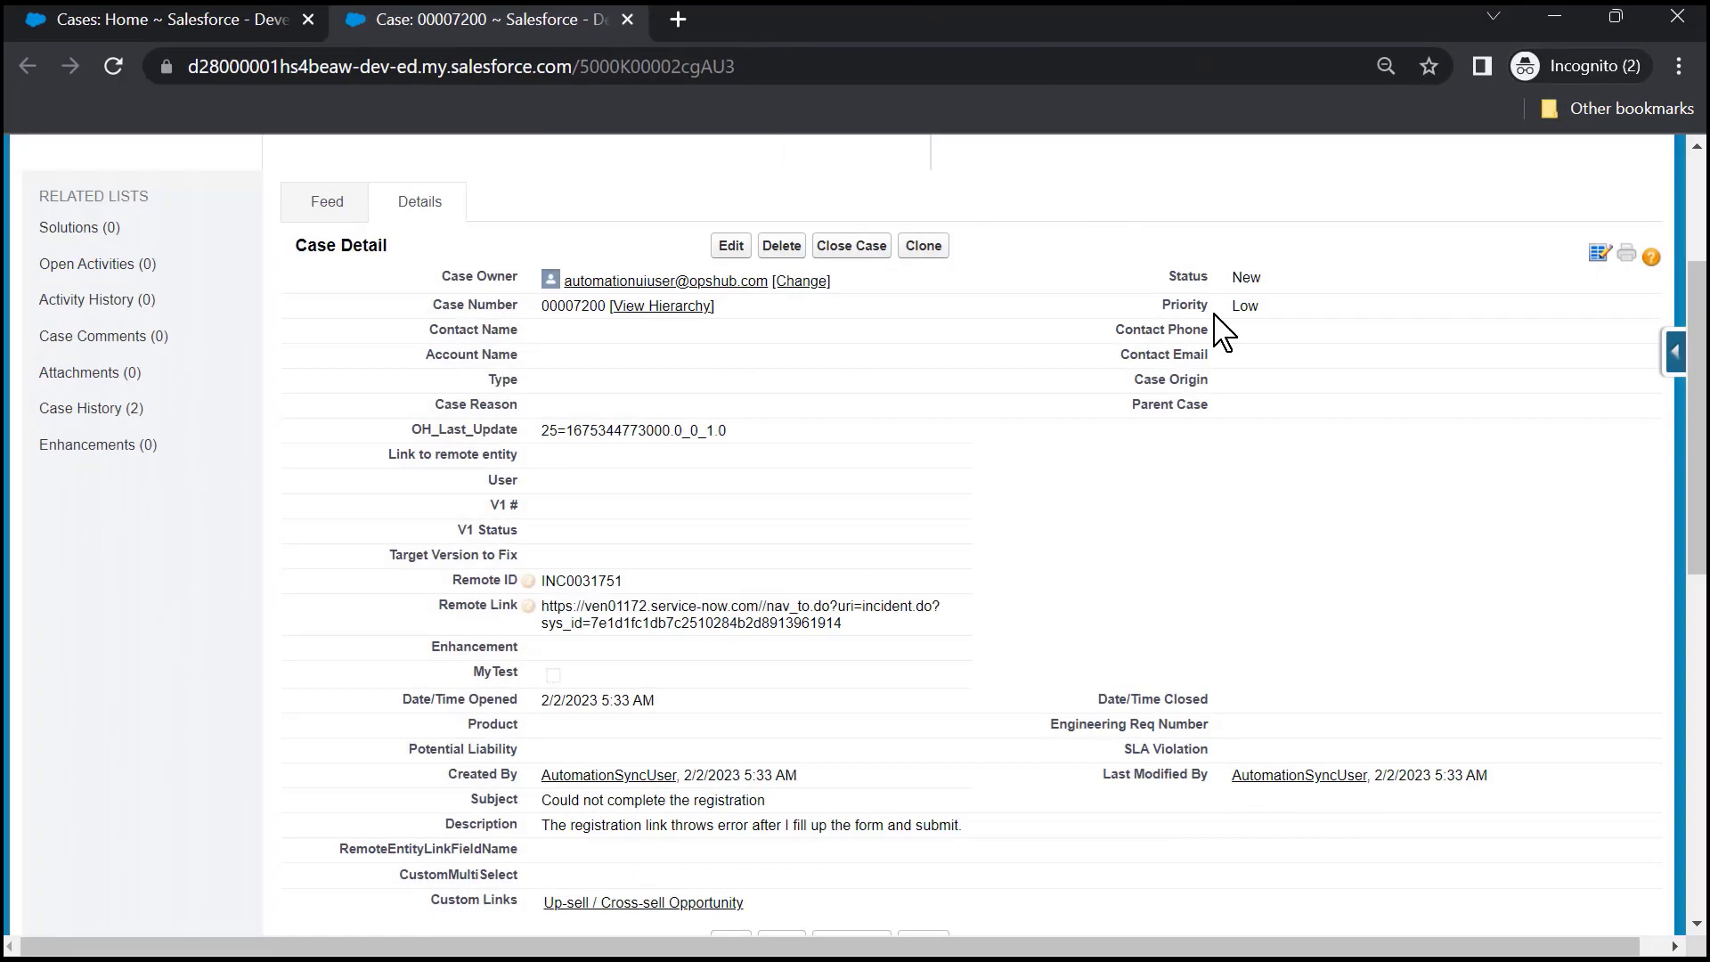
{"action": "scroll", "coordinate": [1389, 597], "scroll_direction": "up", "scroll_amount": 2}
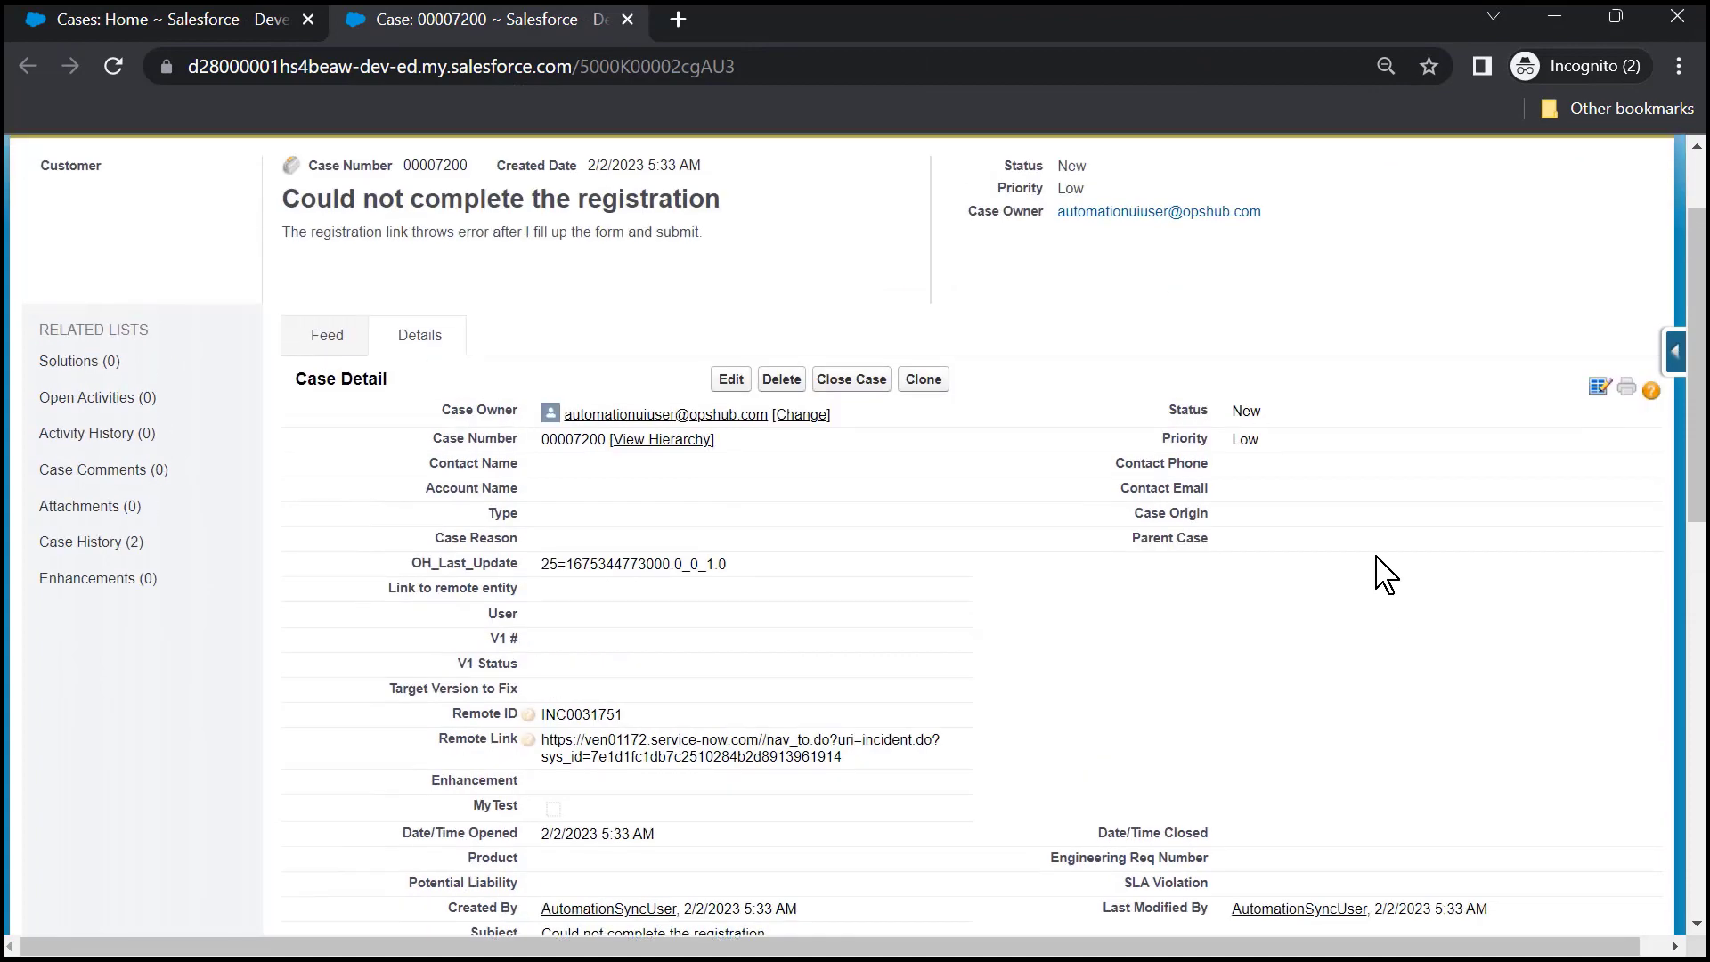
{"action": "double_click", "coordinate": [1306, 411]}
{"action": "left_click", "coordinate": [1306, 415]}
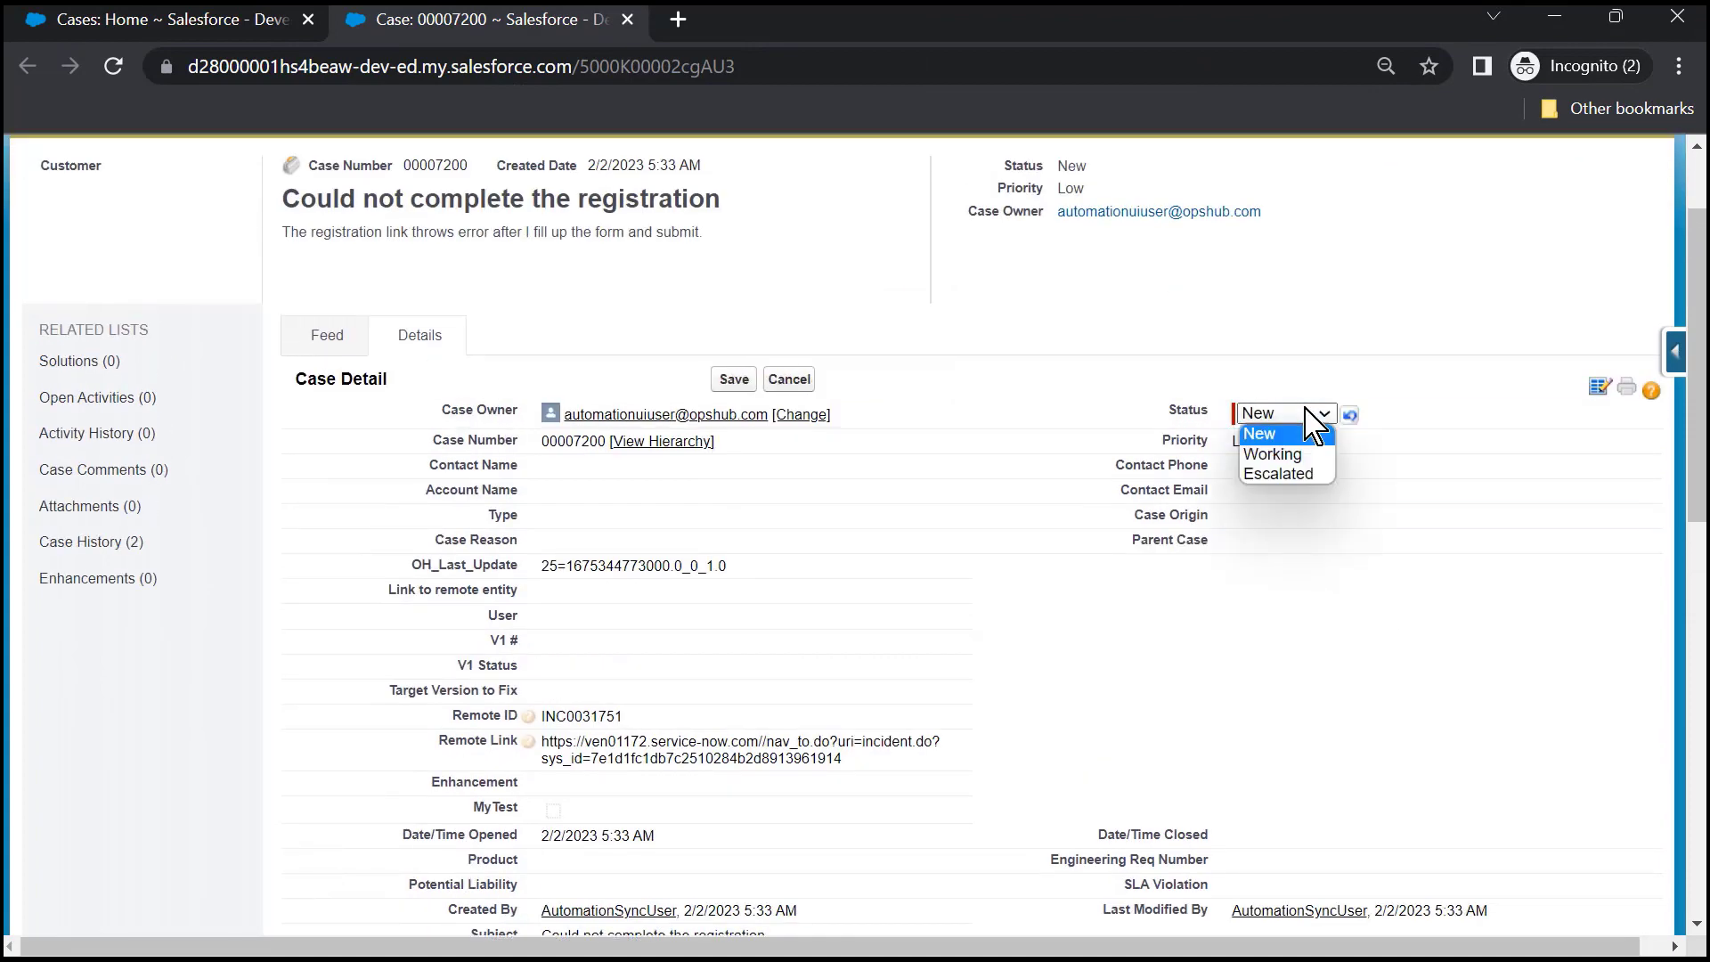
{"action": "left_click", "coordinate": [1283, 454]}
{"action": "double_click", "coordinate": [1284, 516]}
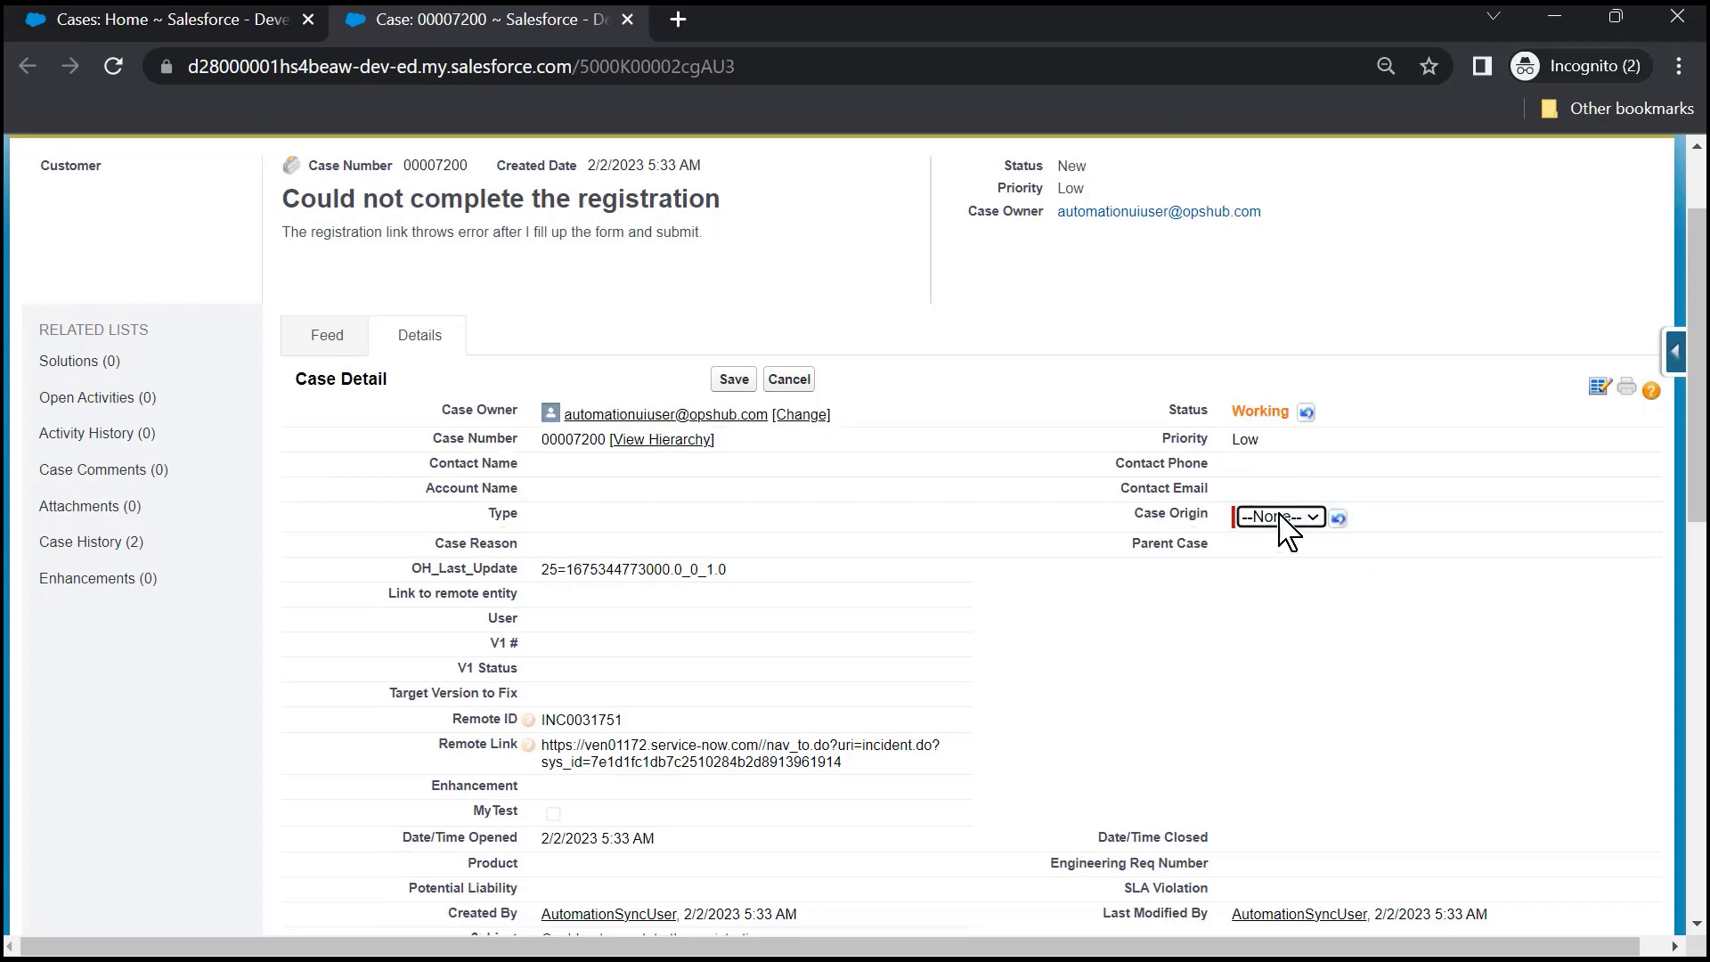
{"action": "left_click", "coordinate": [1284, 519]}
{"action": "left_click", "coordinate": [1285, 559]}
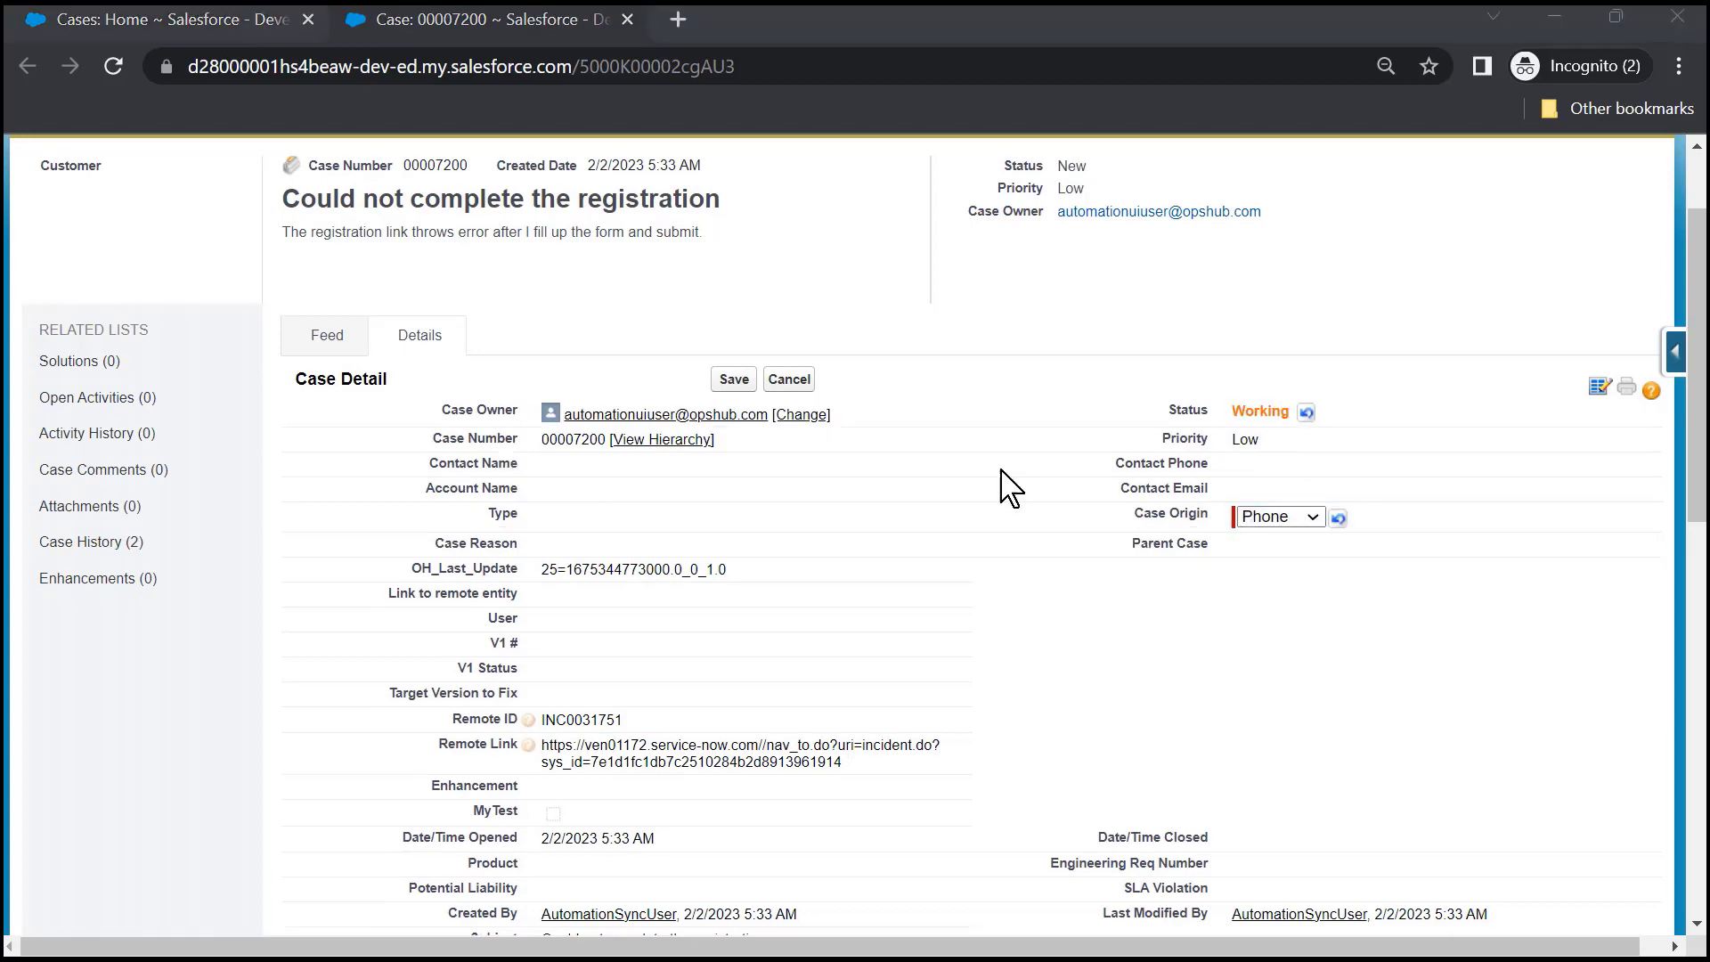
{"action": "left_click", "coordinate": [734, 379]}
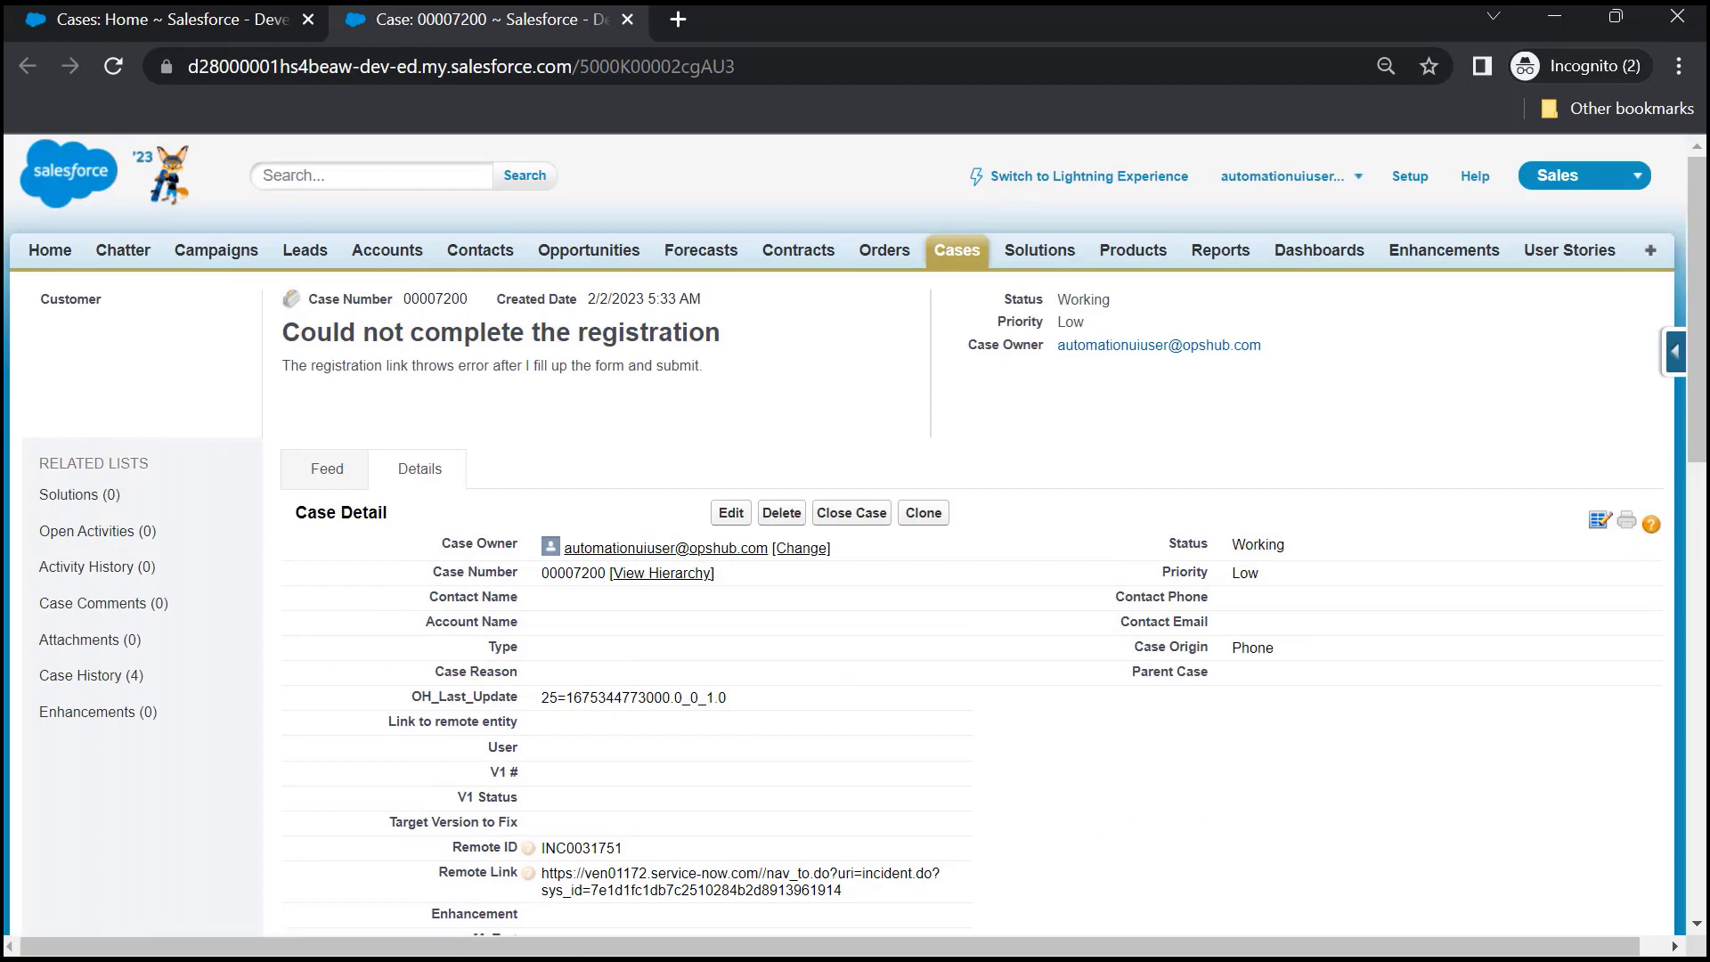
Restore the side-by-side windows, reload the ServiceNow incident, and examine its State, Remote ID and Remote Link.
{"action": "left_click", "coordinate": [1615, 16]}
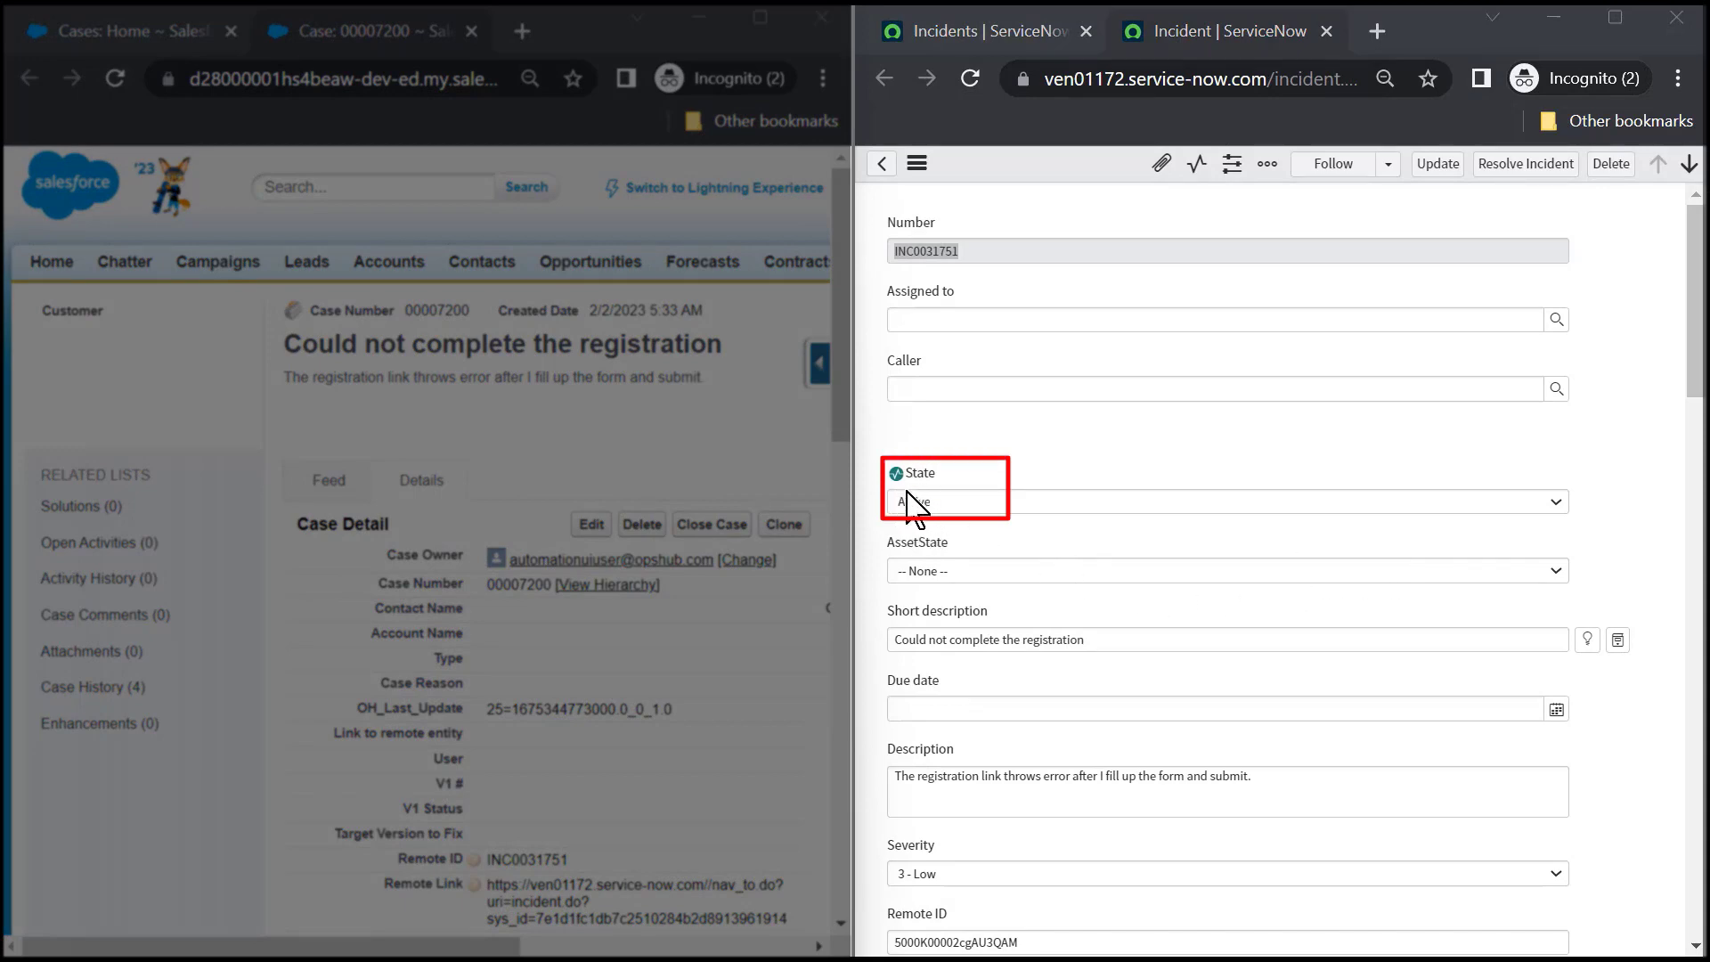
{"action": "left_click", "coordinate": [969, 79]}
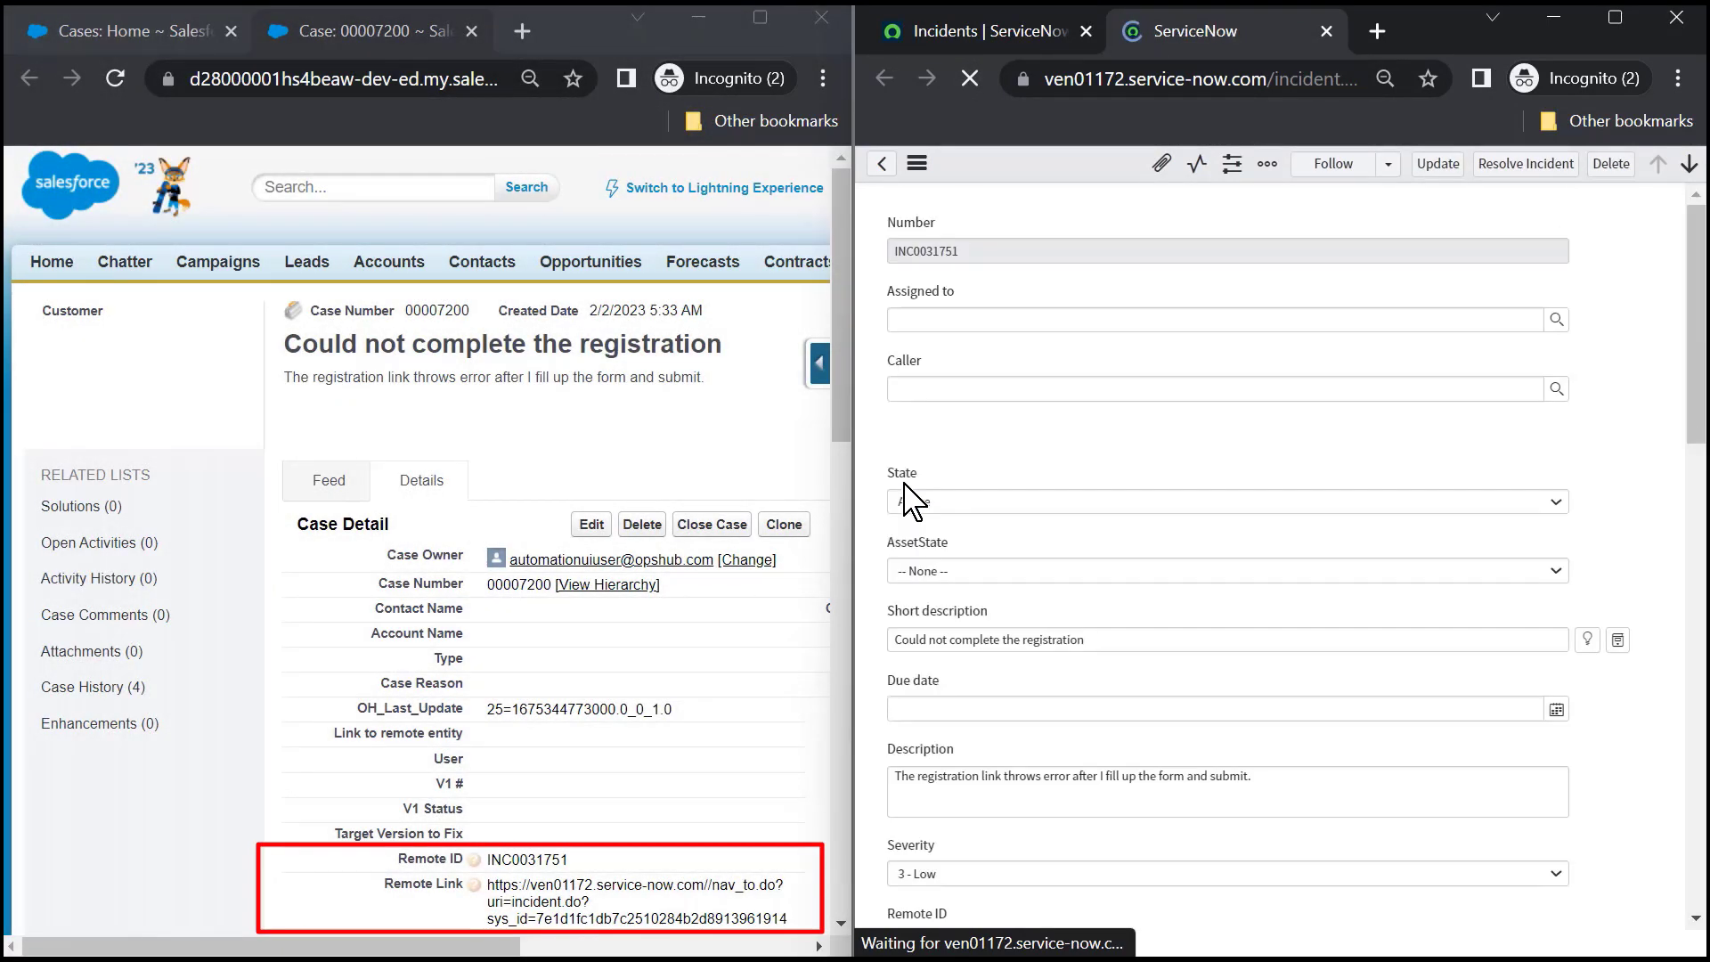
{"action": "scroll", "coordinate": [1402, 437], "scroll_direction": "down", "scroll_amount": 2}
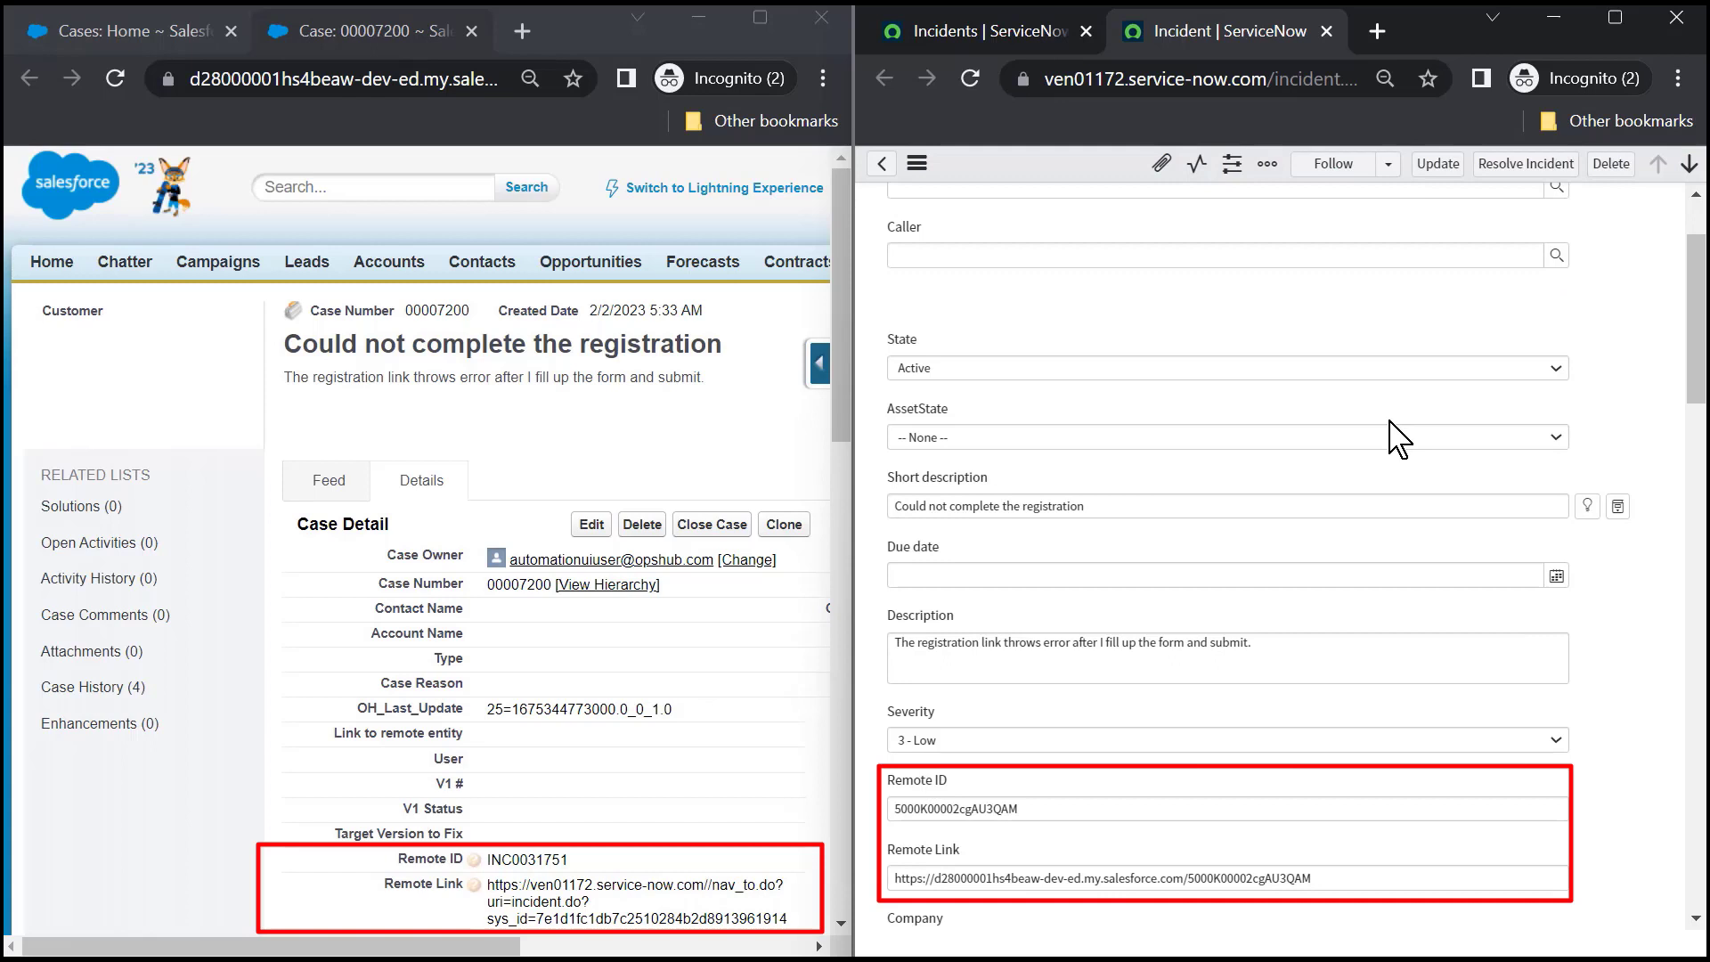
{"action": "scroll", "coordinate": [1401, 436], "scroll_direction": "down", "scroll_amount": 4}
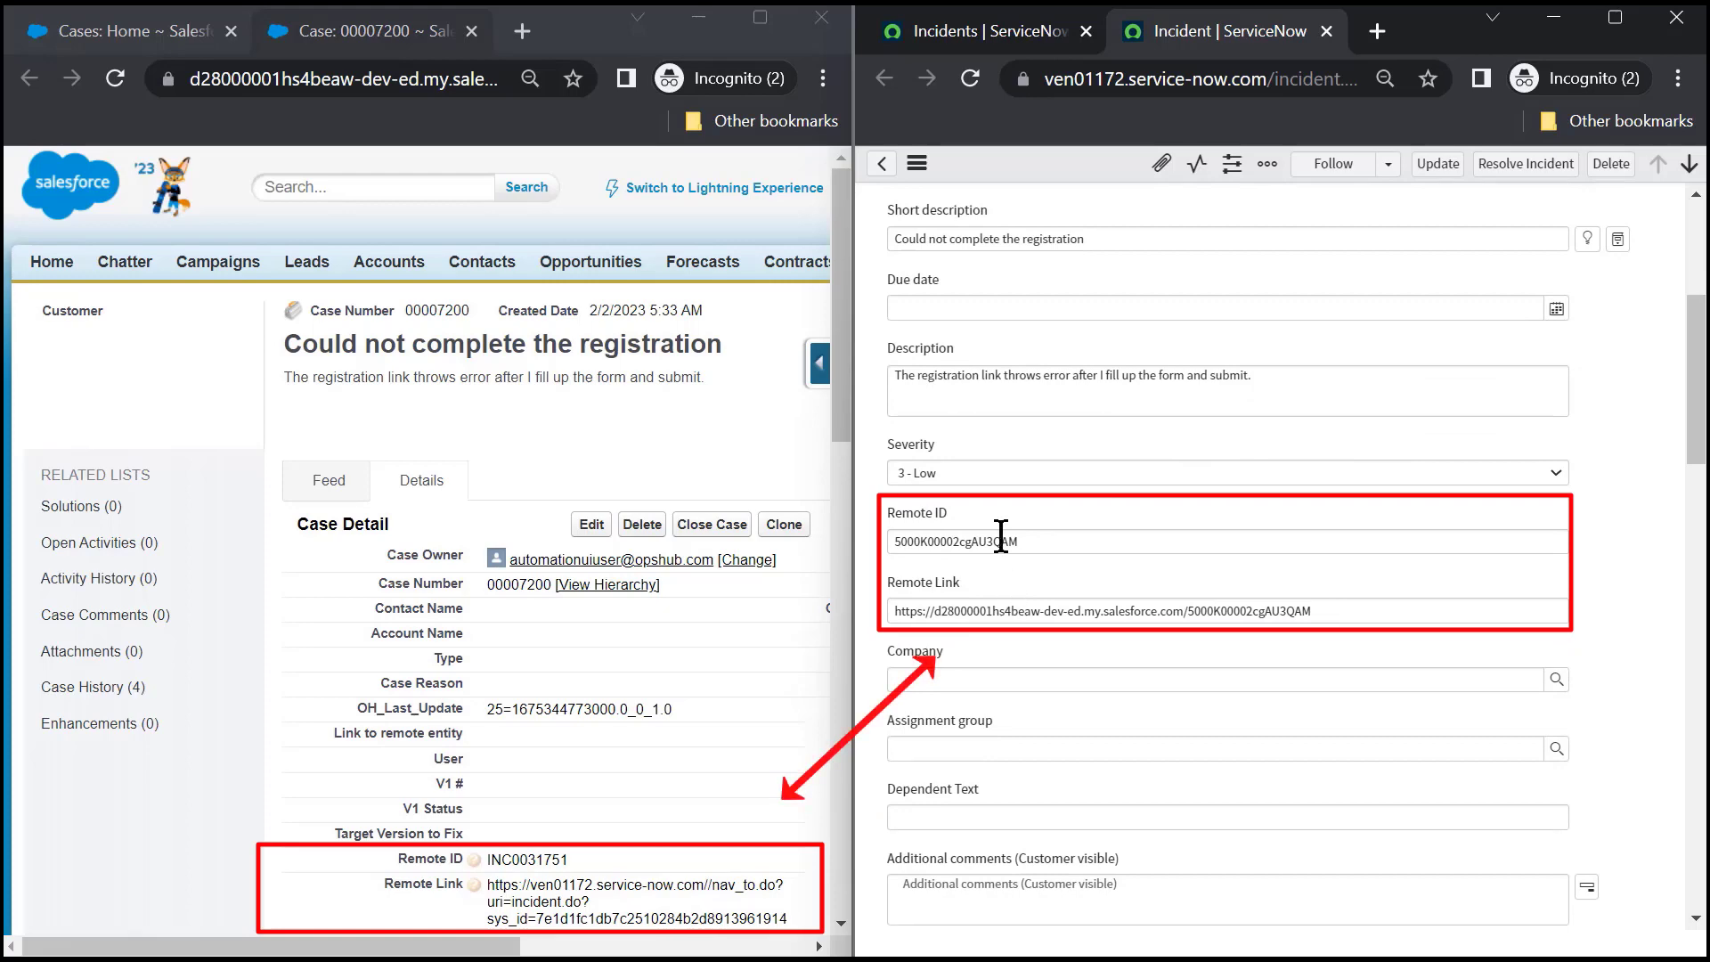
Add the customer-visible comment "Please let me know when would you be able to provide me the solution" and update the incident.
{"action": "scroll", "coordinate": [1088, 611], "scroll_direction": "down", "scroll_amount": 3}
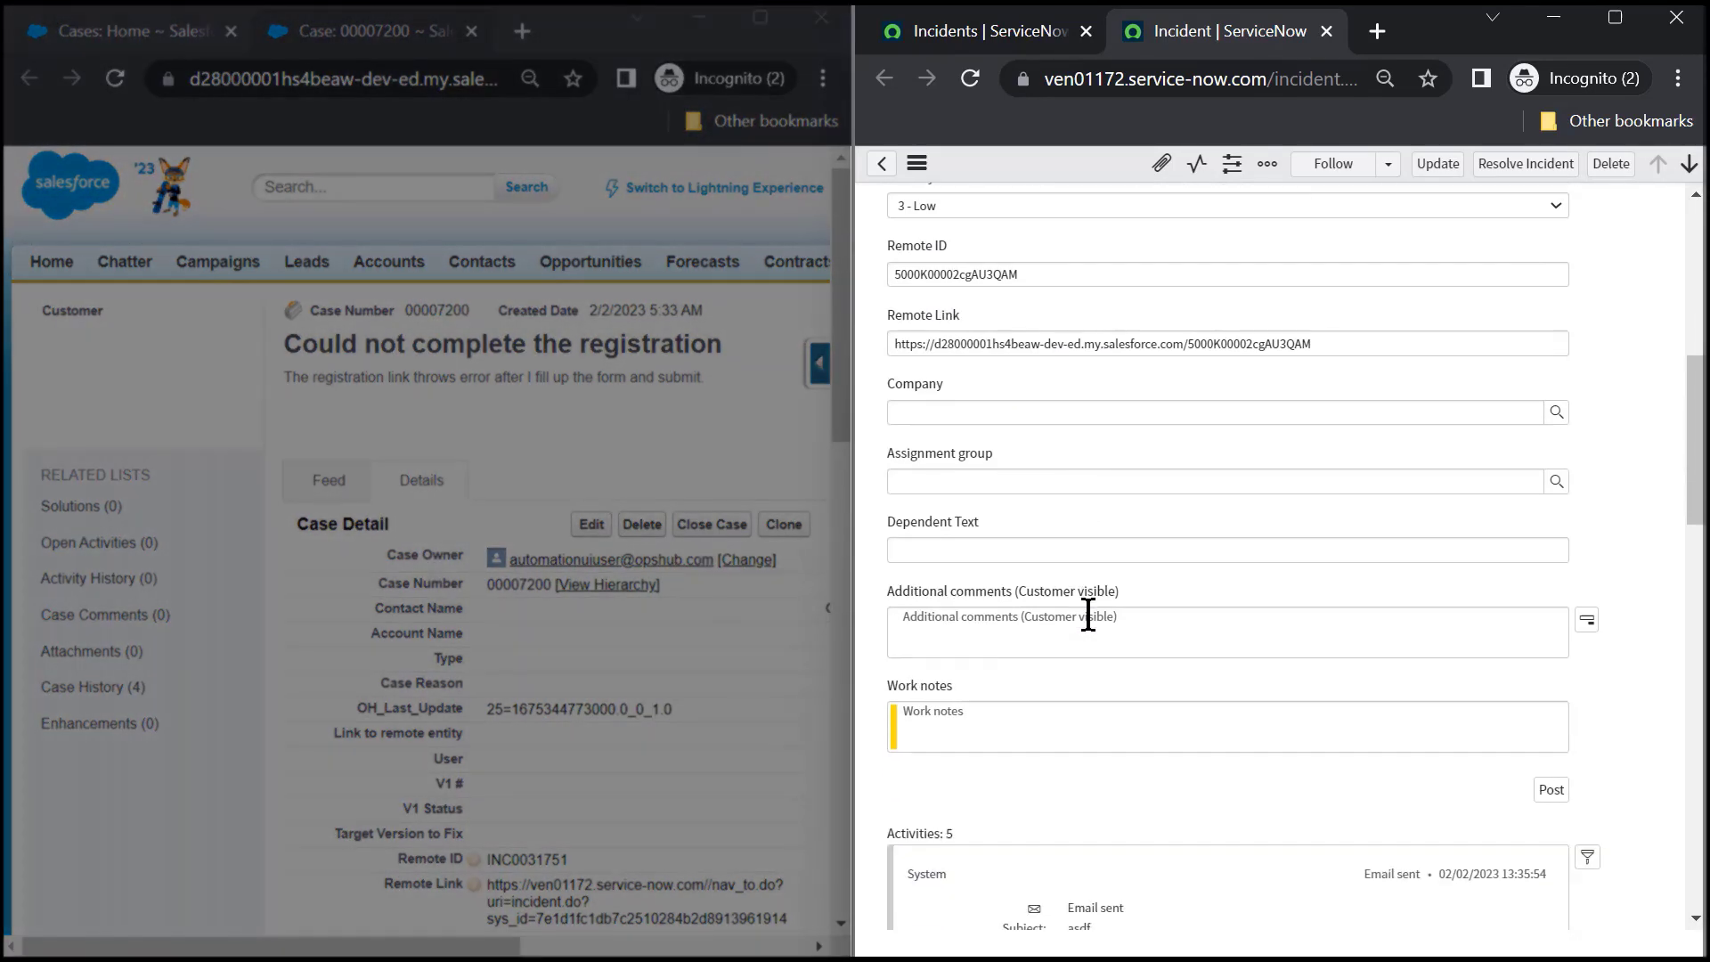
{"action": "scroll", "coordinate": [1086, 628], "scroll_direction": "down", "scroll_amount": 2}
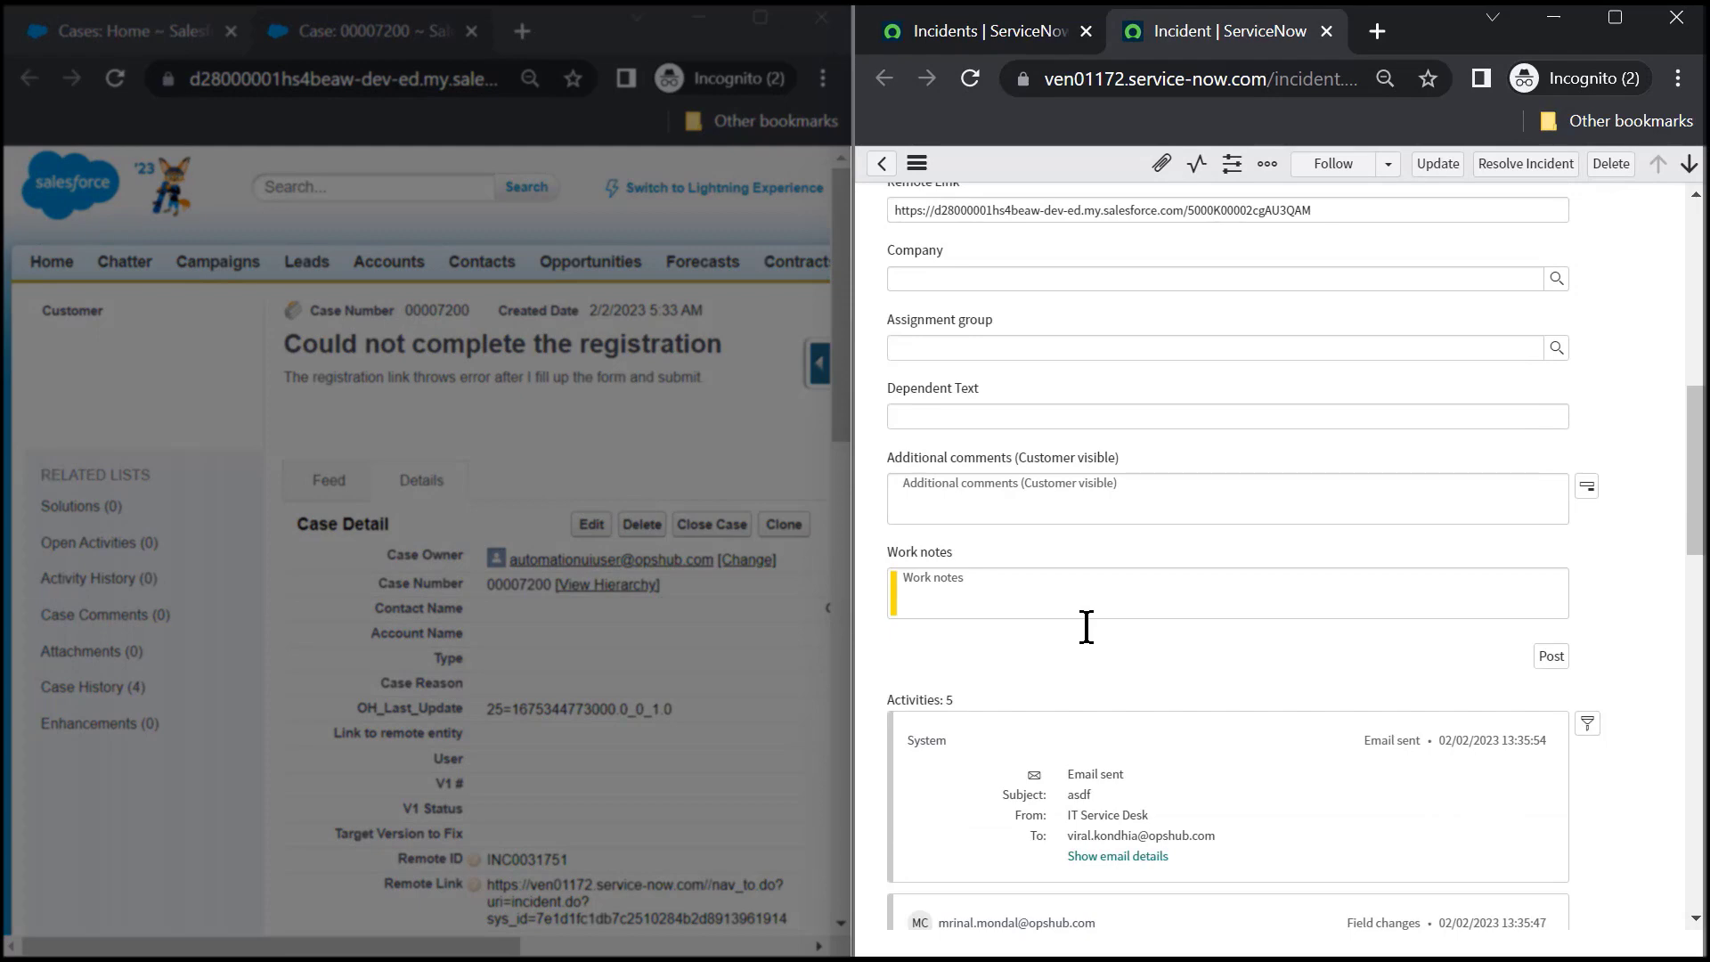
{"action": "left_click", "coordinate": [1108, 499]}
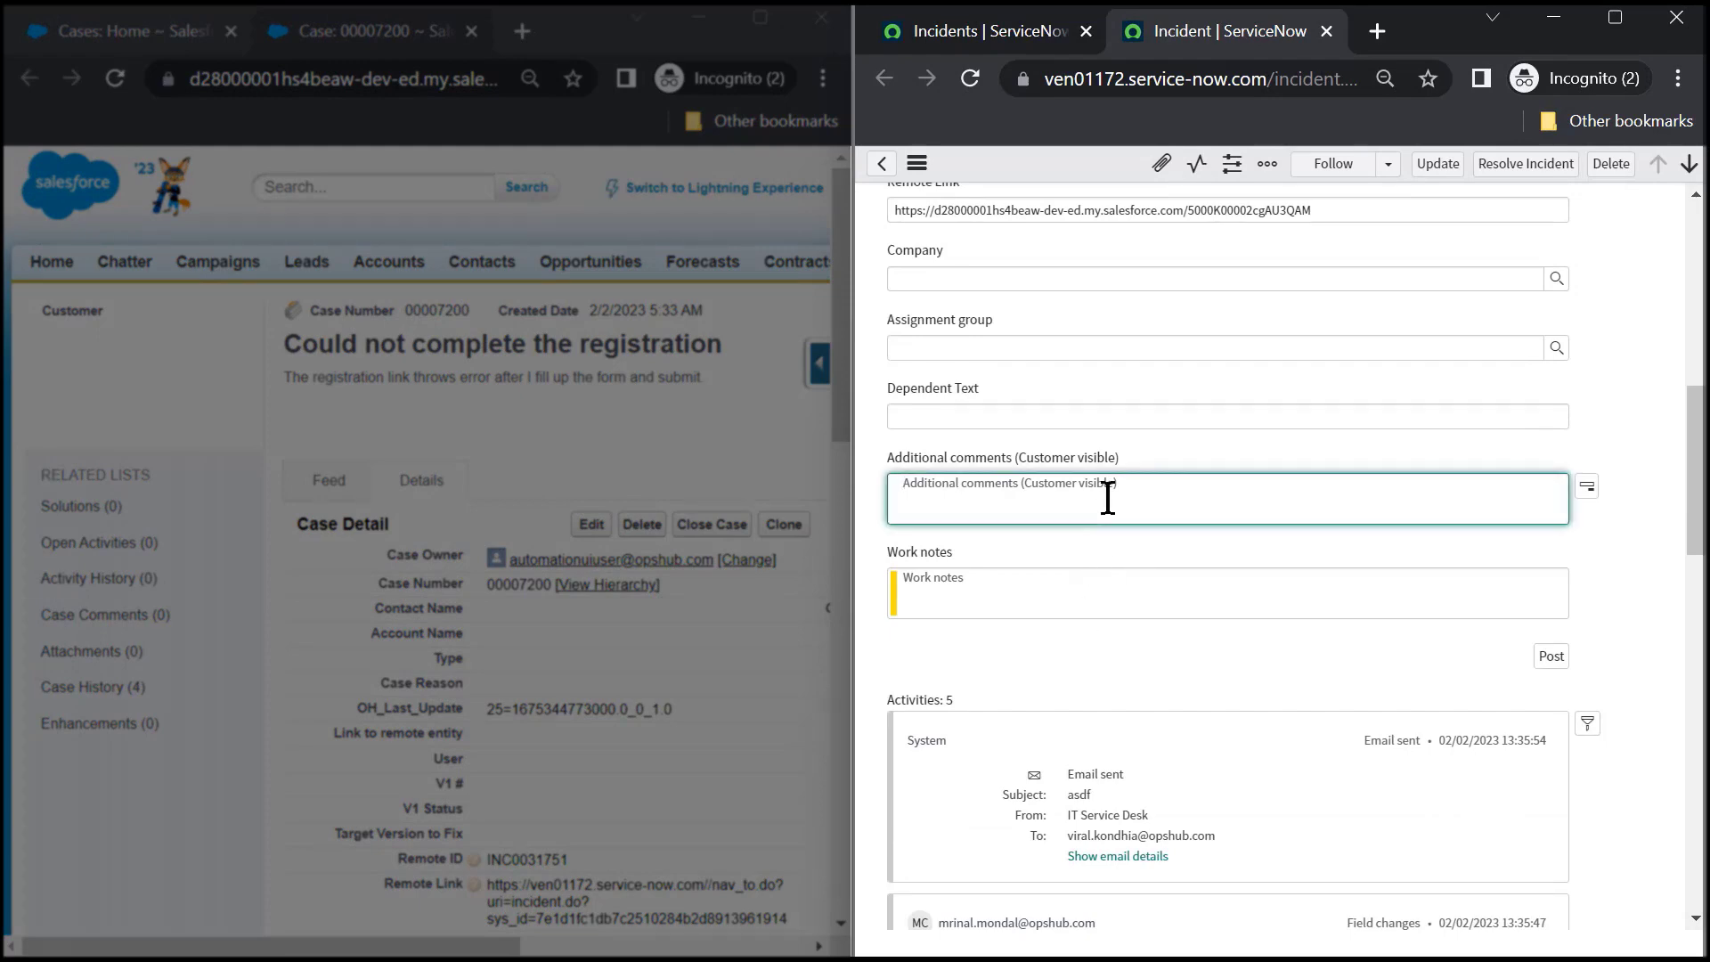
{"action": "type", "text": "Please let me know when would you be able to provide me the solution"}
{"action": "left_click", "coordinate": [1417, 165]}
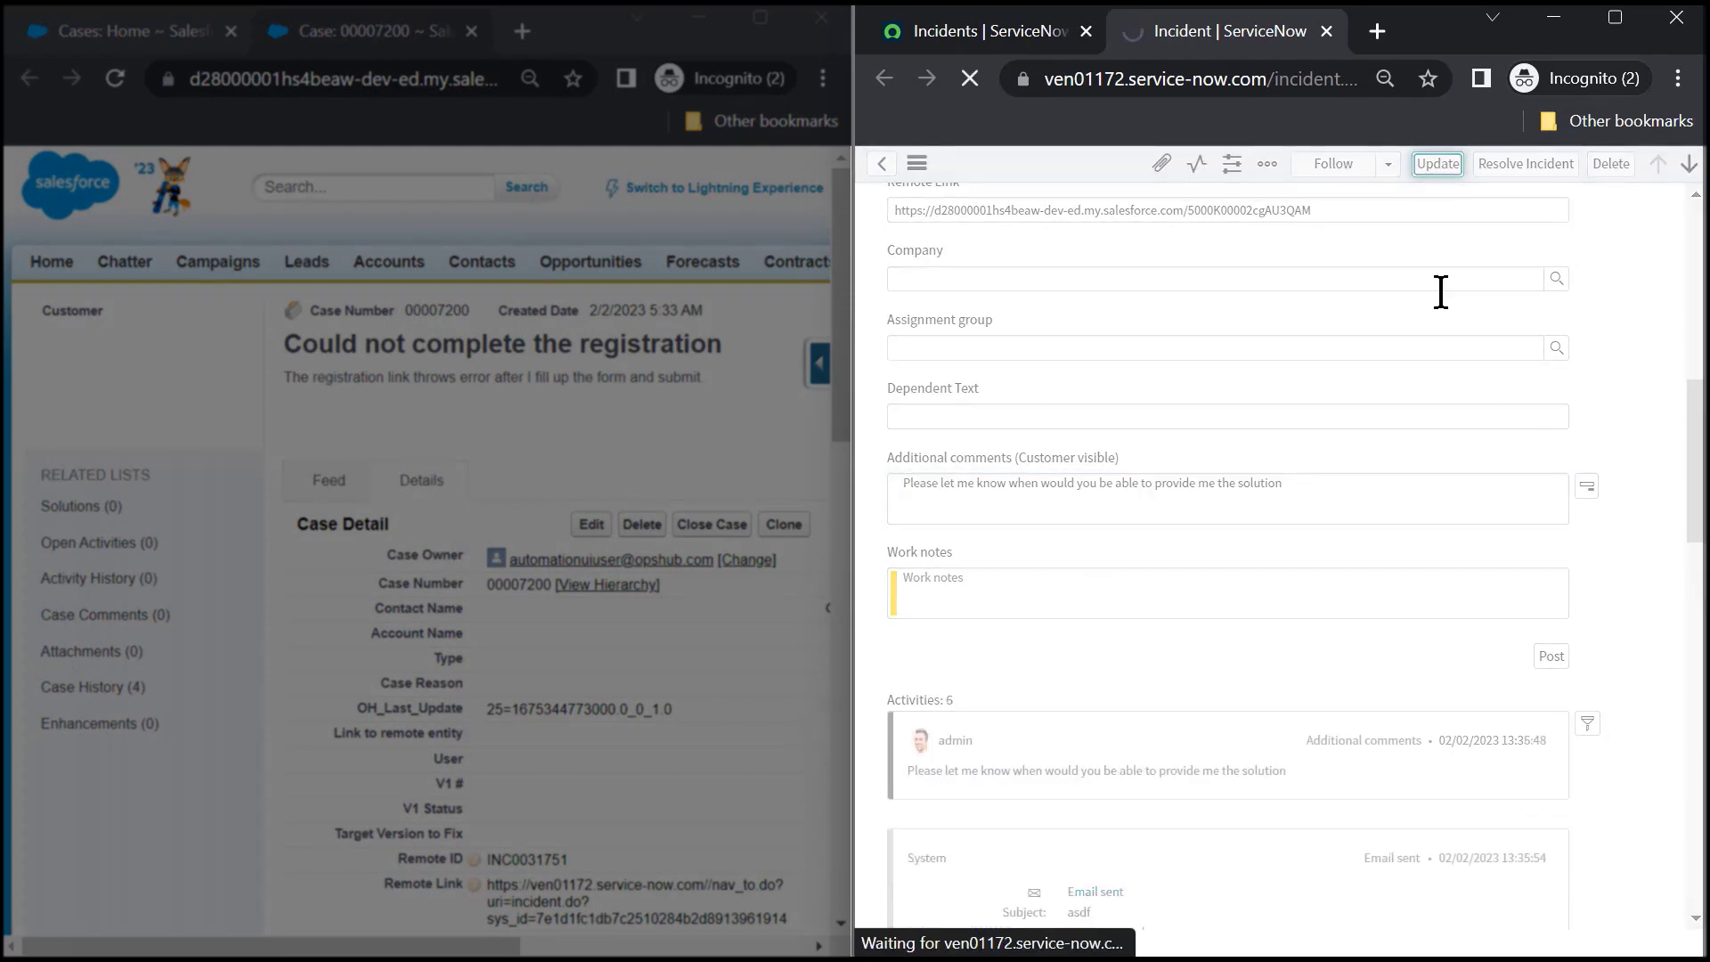
Reopen the "Could not complete the registration" incident, attach the file error.png, and update the incident.
{"action": "left_click", "coordinate": [1013, 314]}
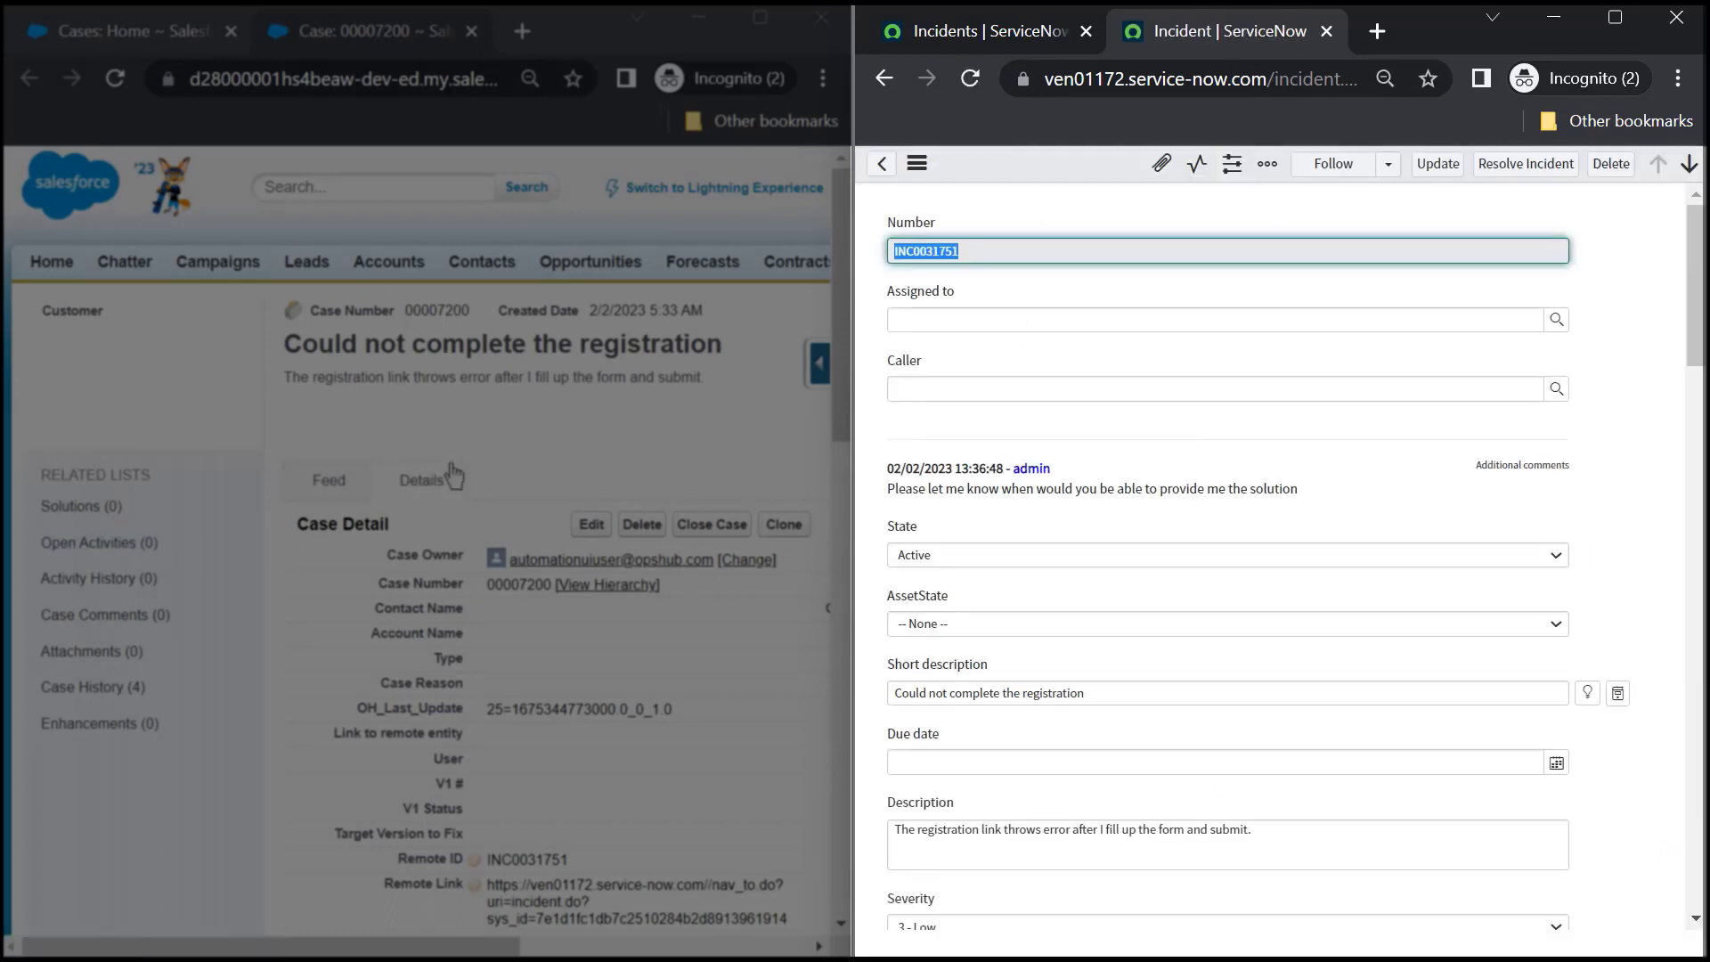
{"action": "scroll", "coordinate": [453, 477], "scroll_direction": "down", "scroll_amount": 7}
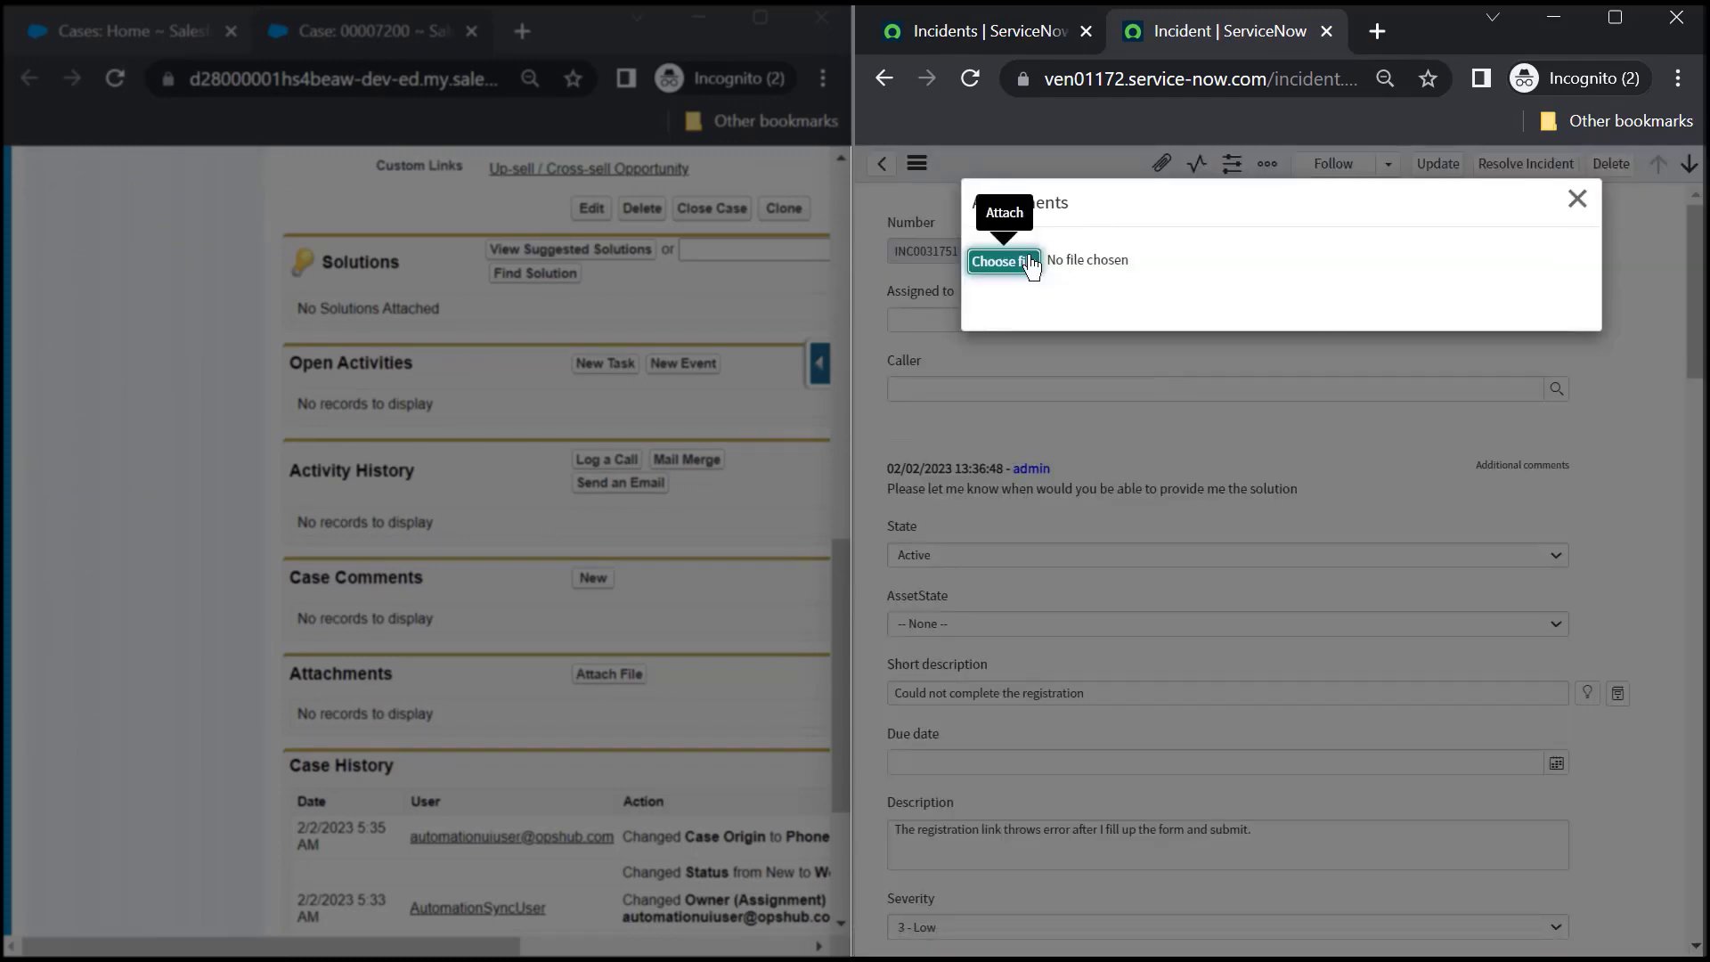
{"action": "left_click", "coordinate": [1031, 263]}
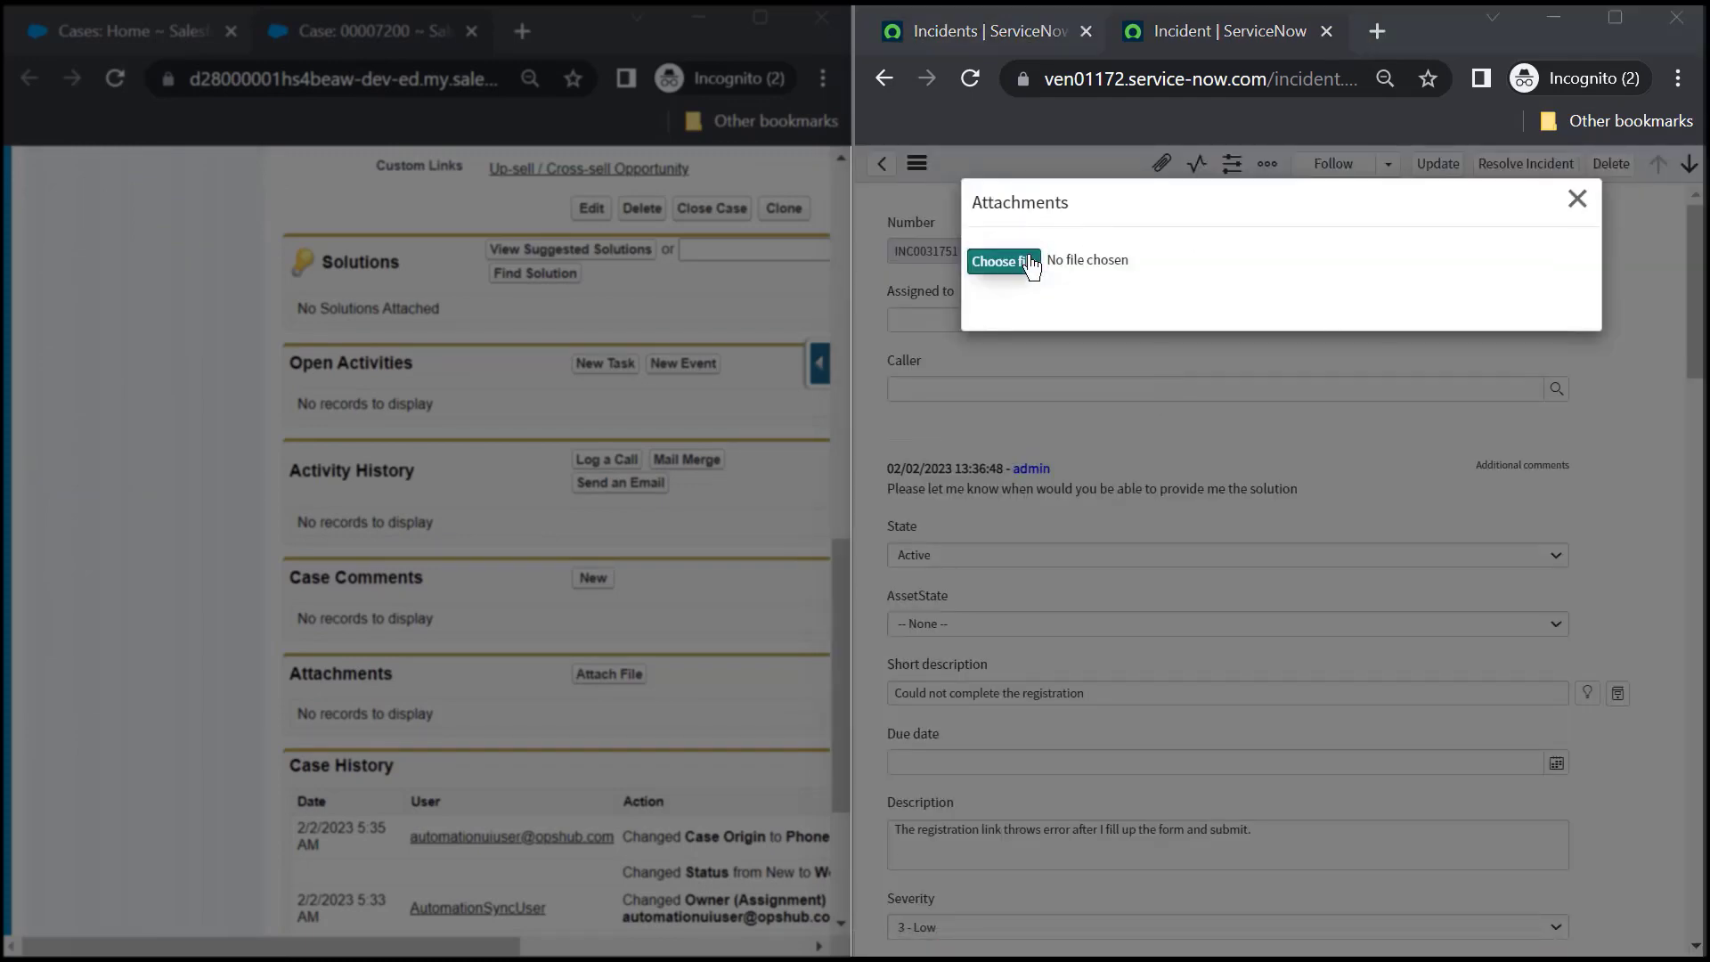
{"action": "double_click", "coordinate": [884, 259]}
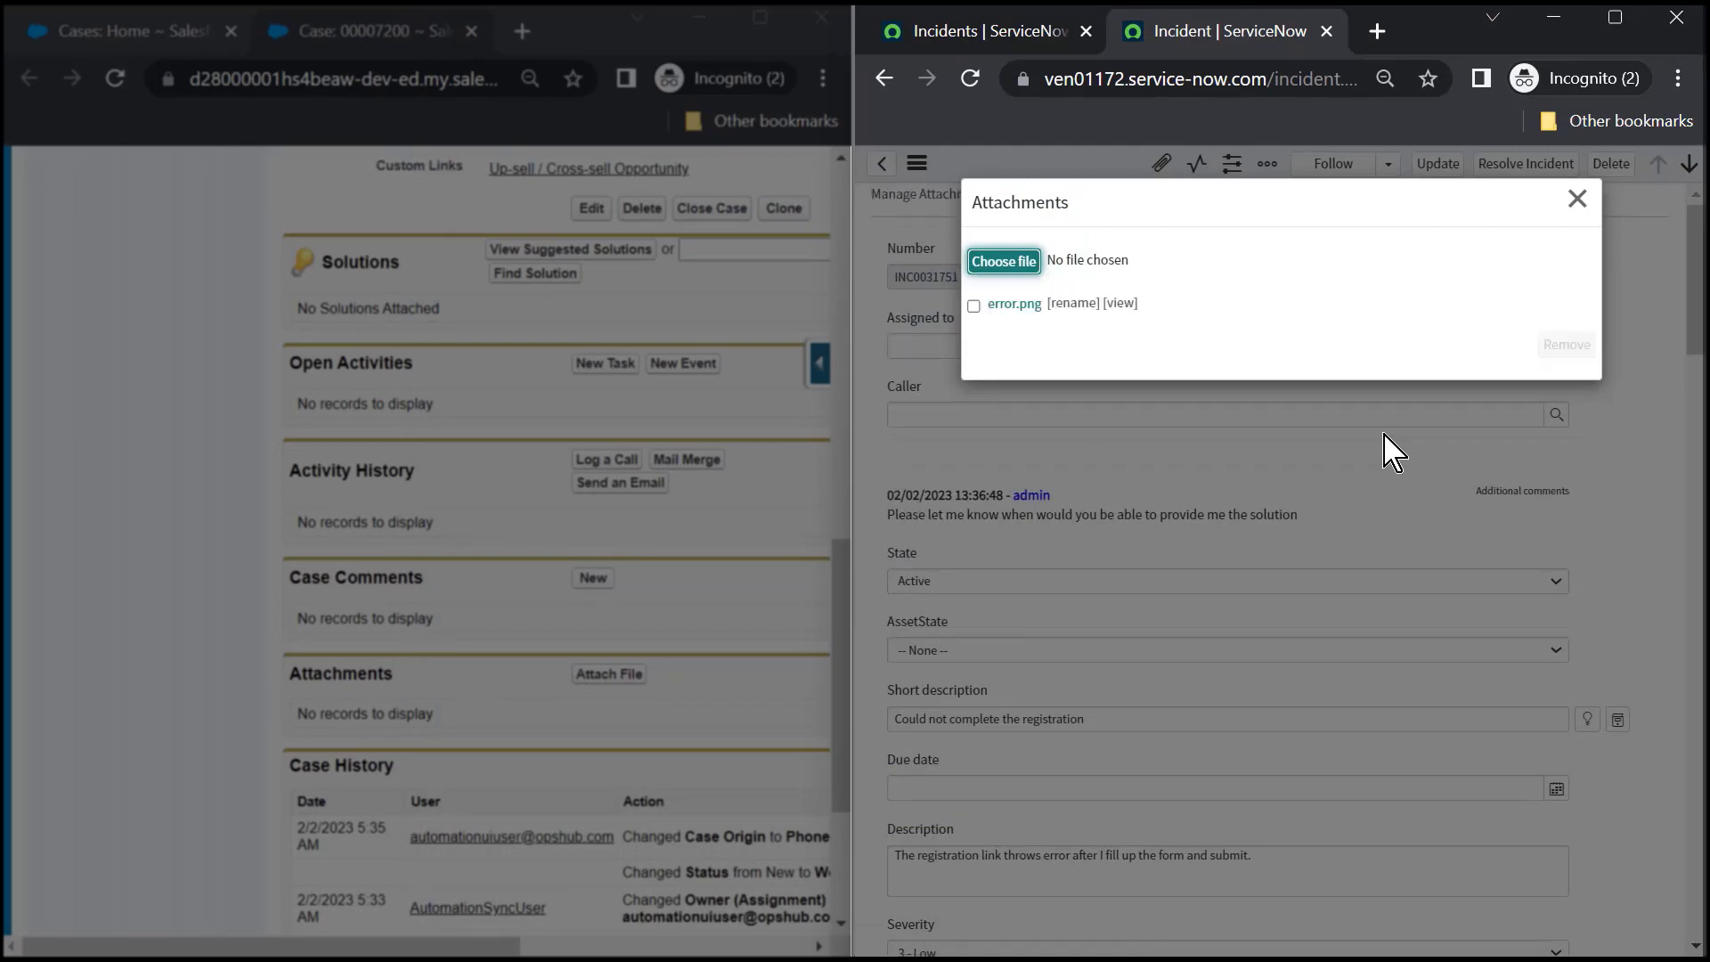
{"action": "left_click", "coordinate": [1577, 199]}
{"action": "left_click", "coordinate": [1438, 163]}
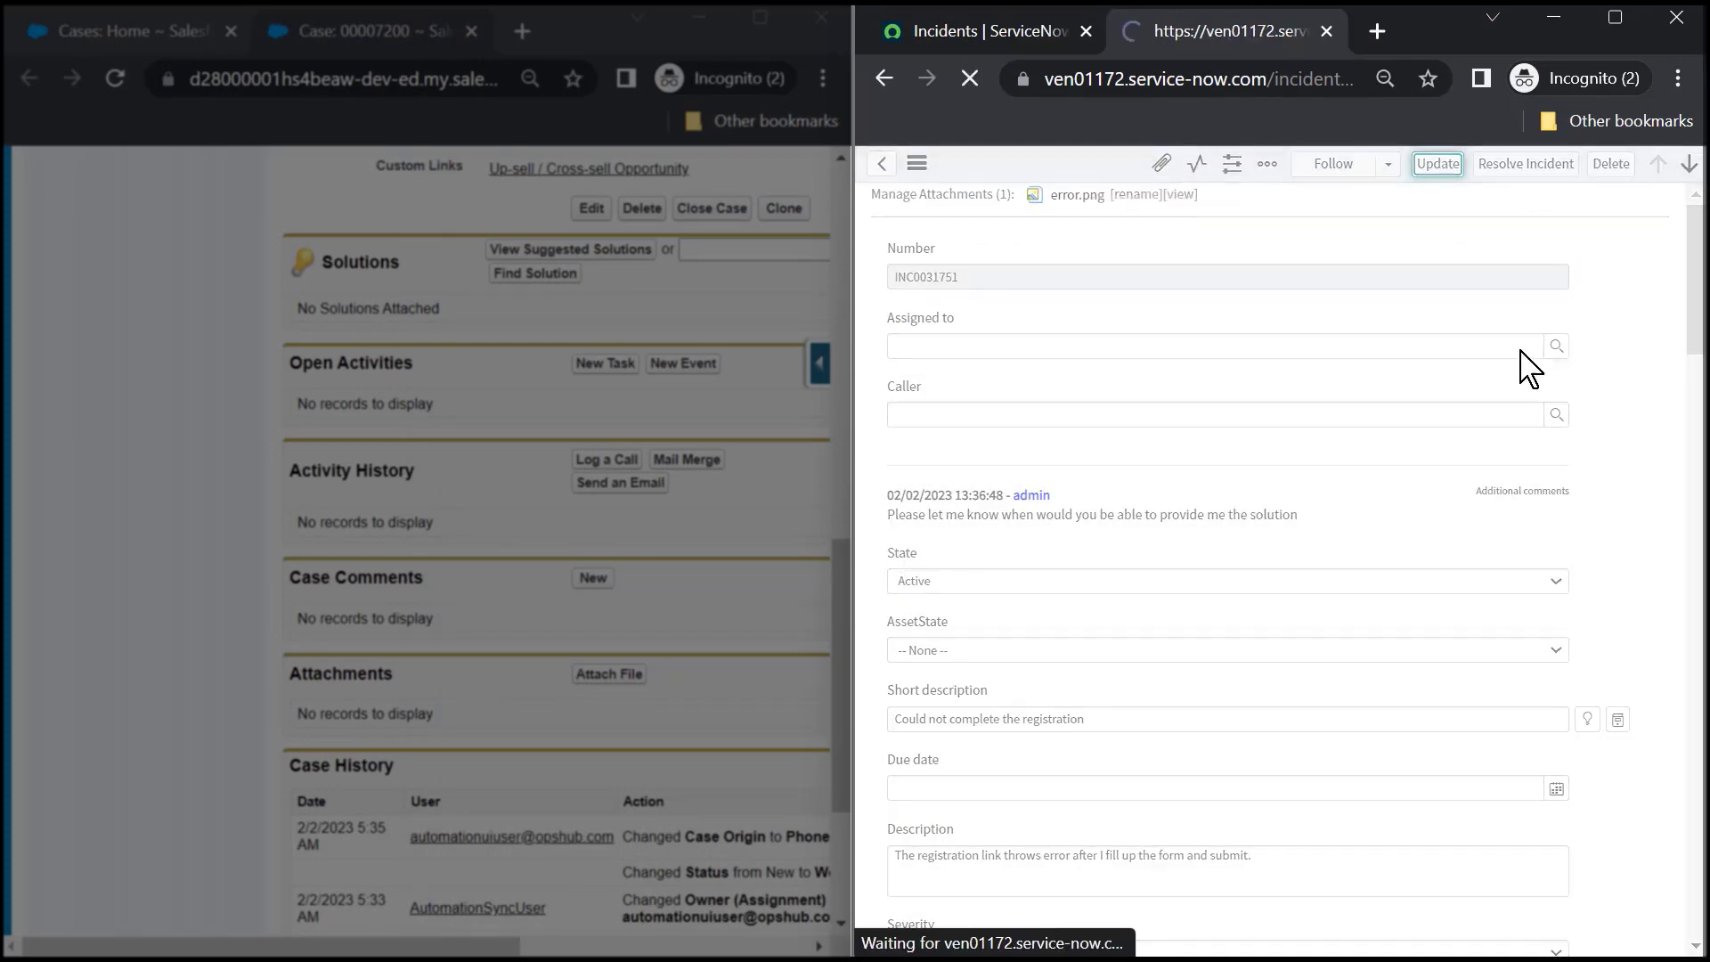
Reopen the incident, reload the case in Salesforce, and examine its Case Comments and Attachments.
{"action": "left_click", "coordinate": [1004, 324]}
{"action": "left_click", "coordinate": [114, 79]}
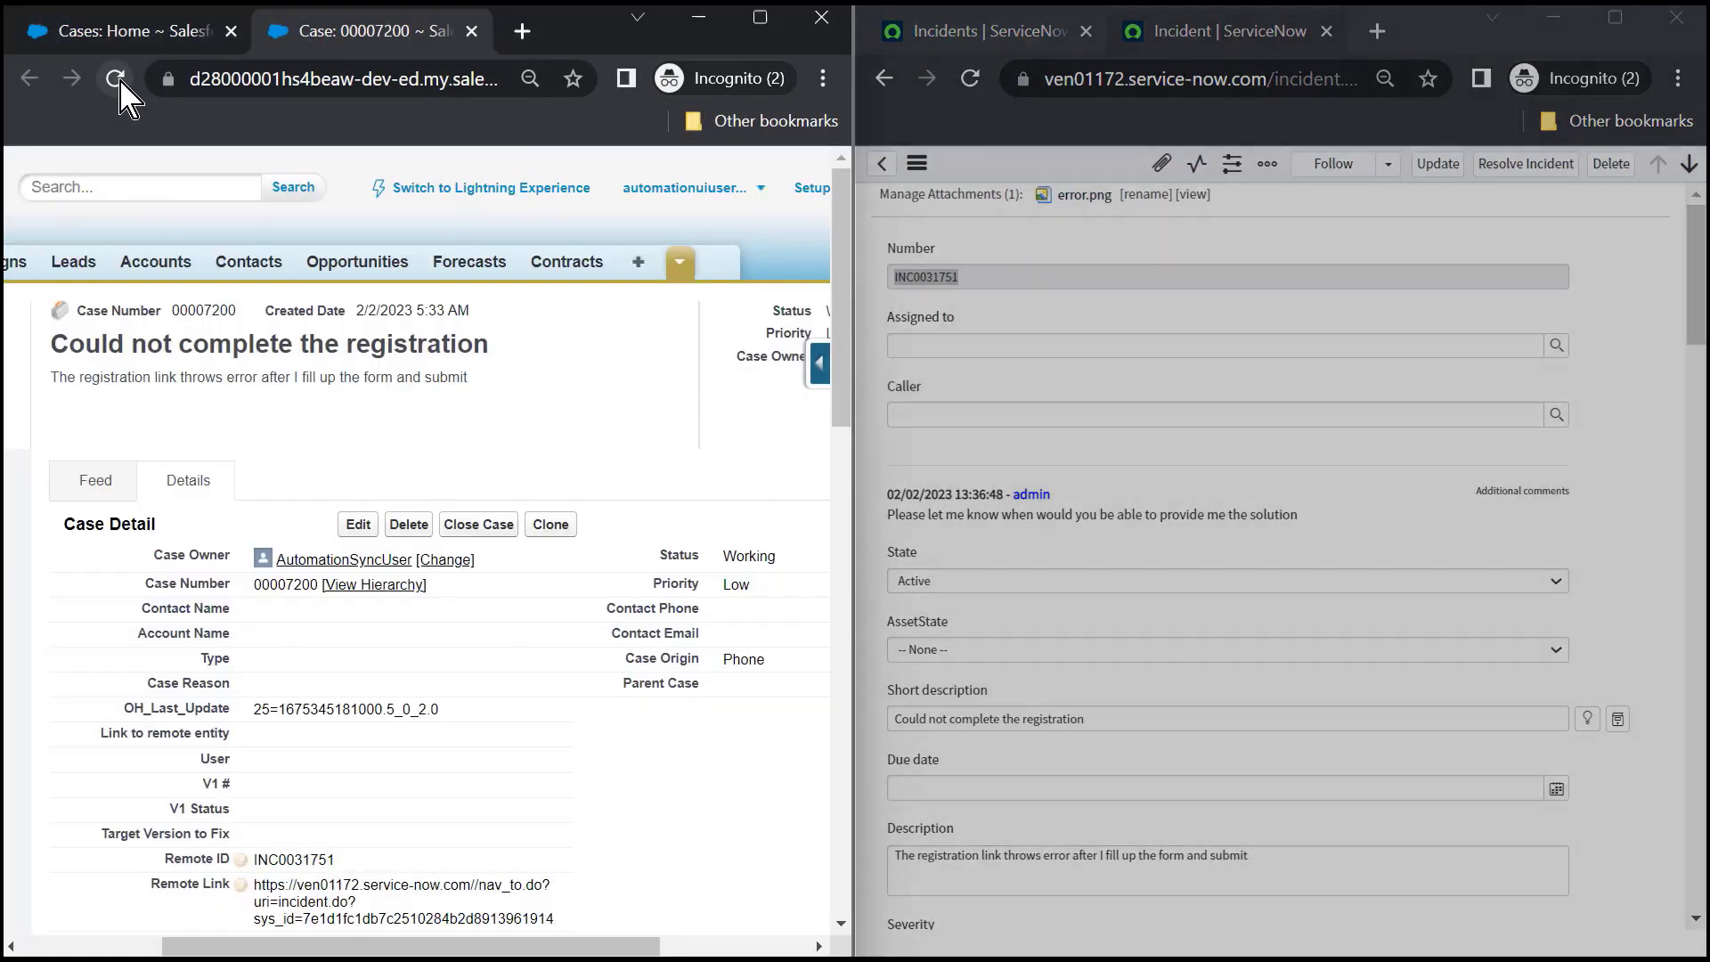
{"action": "scroll", "coordinate": [495, 317], "scroll_direction": "down", "scroll_amount": 5}
{"action": "scroll", "coordinate": [499, 322], "scroll_direction": "down", "scroll_amount": 5}
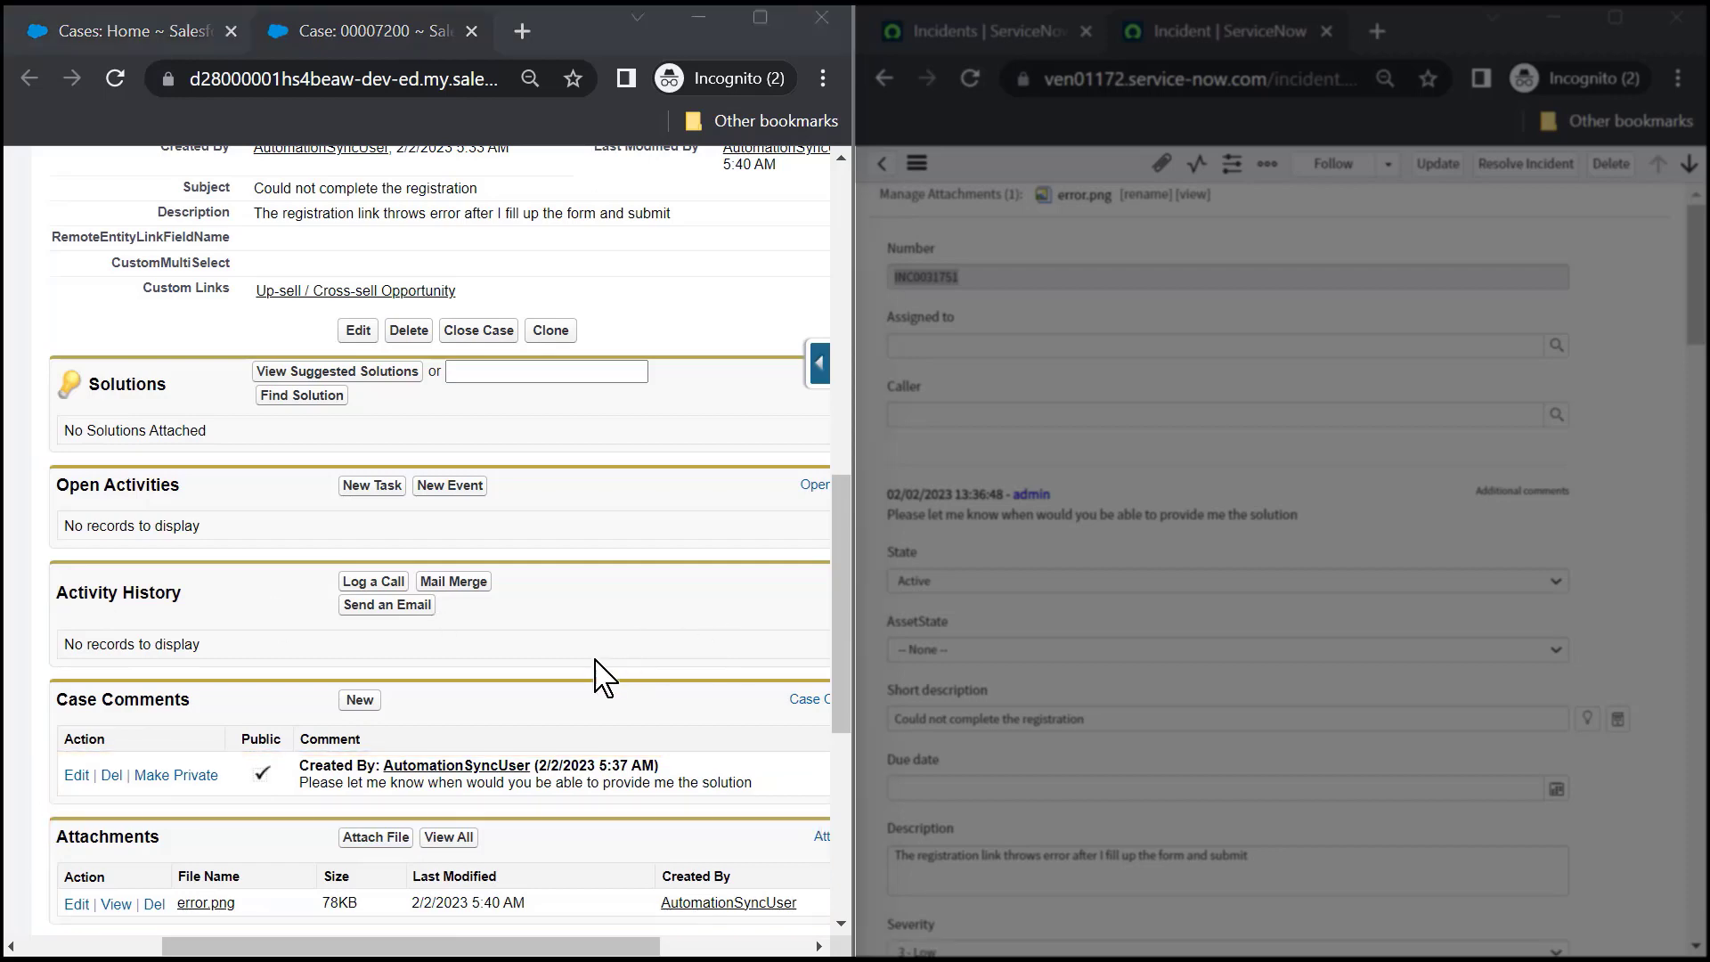
Add and save a case comment reading "We are checking the issue and we will come back by end of today.".
{"action": "left_click", "coordinate": [362, 701]}
{"action": "left_click", "coordinate": [454, 695]}
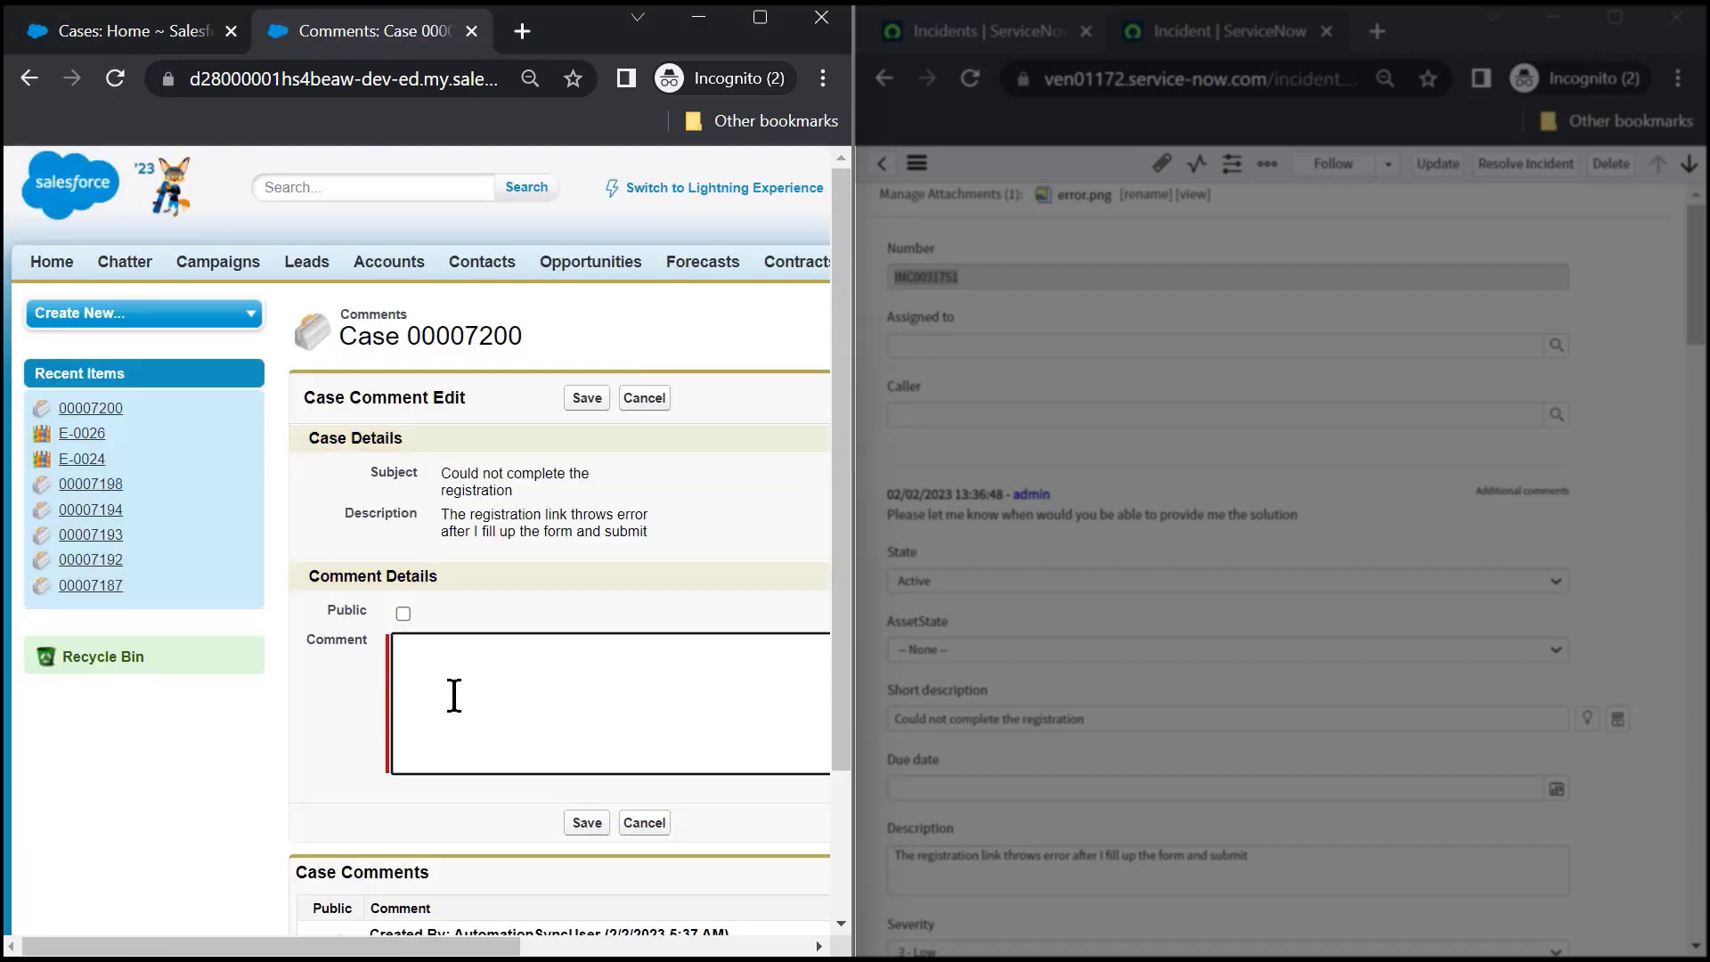
{"action": "type", "text": "We are checking the issue and we will come back by end of today."}
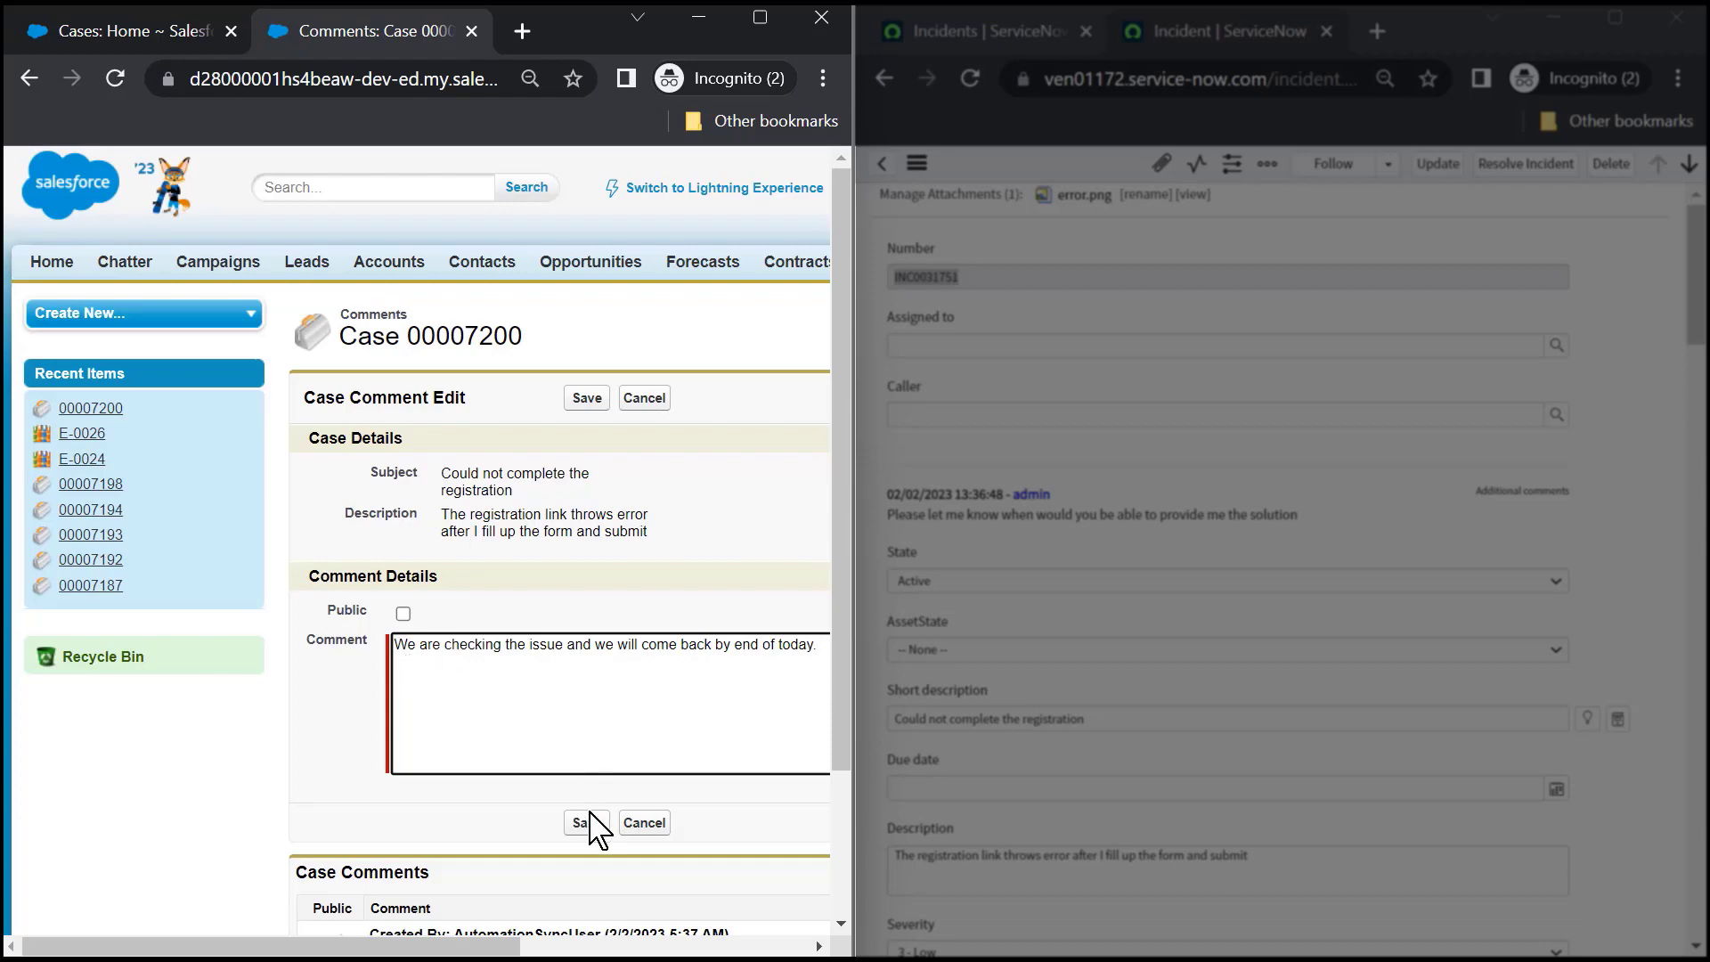
{"action": "left_click", "coordinate": [591, 815]}
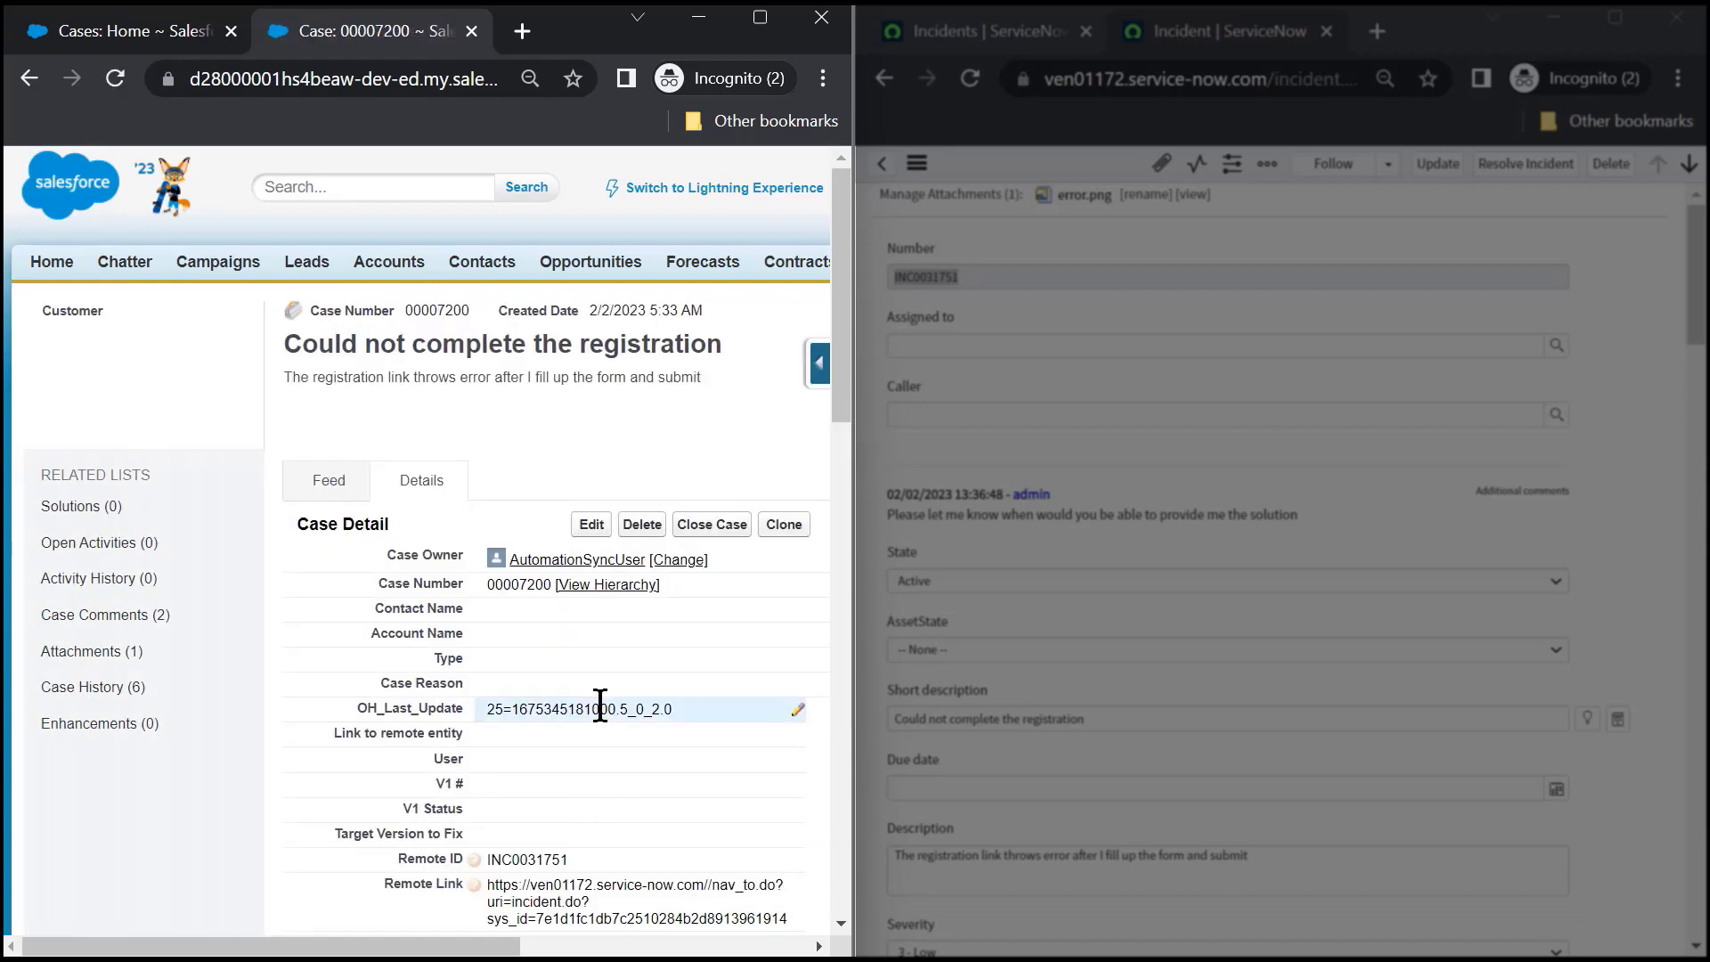
Set the "Could not complete the registration" case's priority to High and save the change.
{"action": "left_click", "coordinate": [760, 17]}
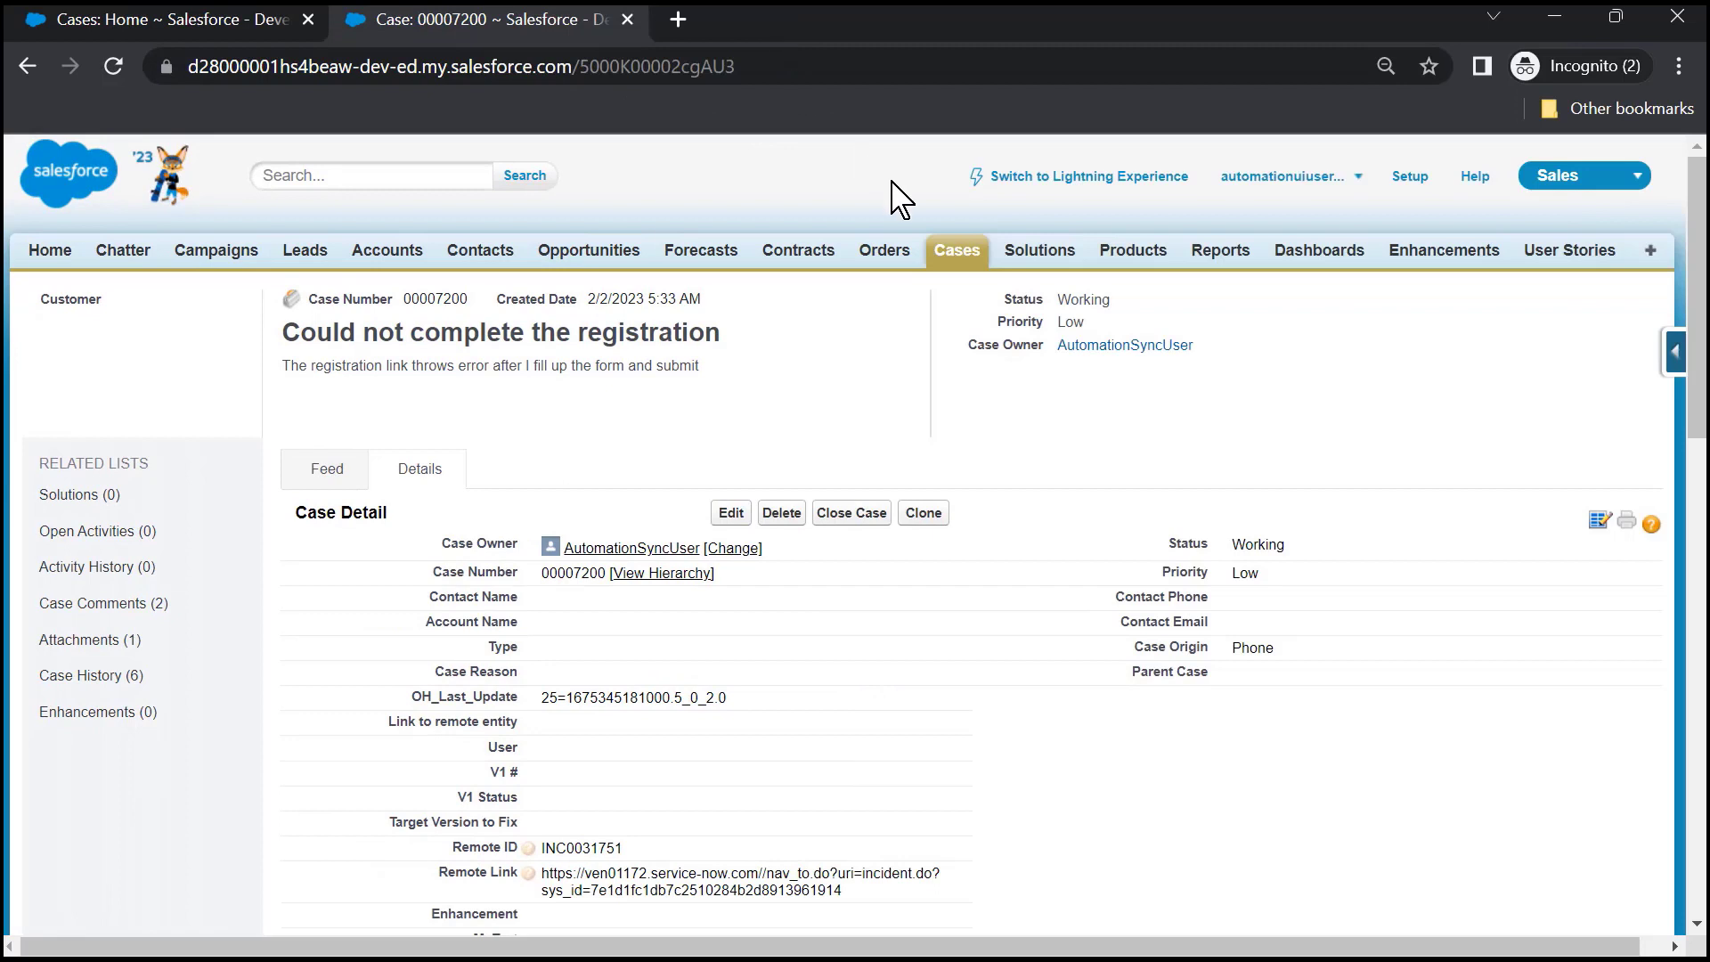
{"action": "double_click", "coordinate": [1286, 573]}
{"action": "left_click", "coordinate": [1282, 577]}
{"action": "left_click", "coordinate": [1276, 613]}
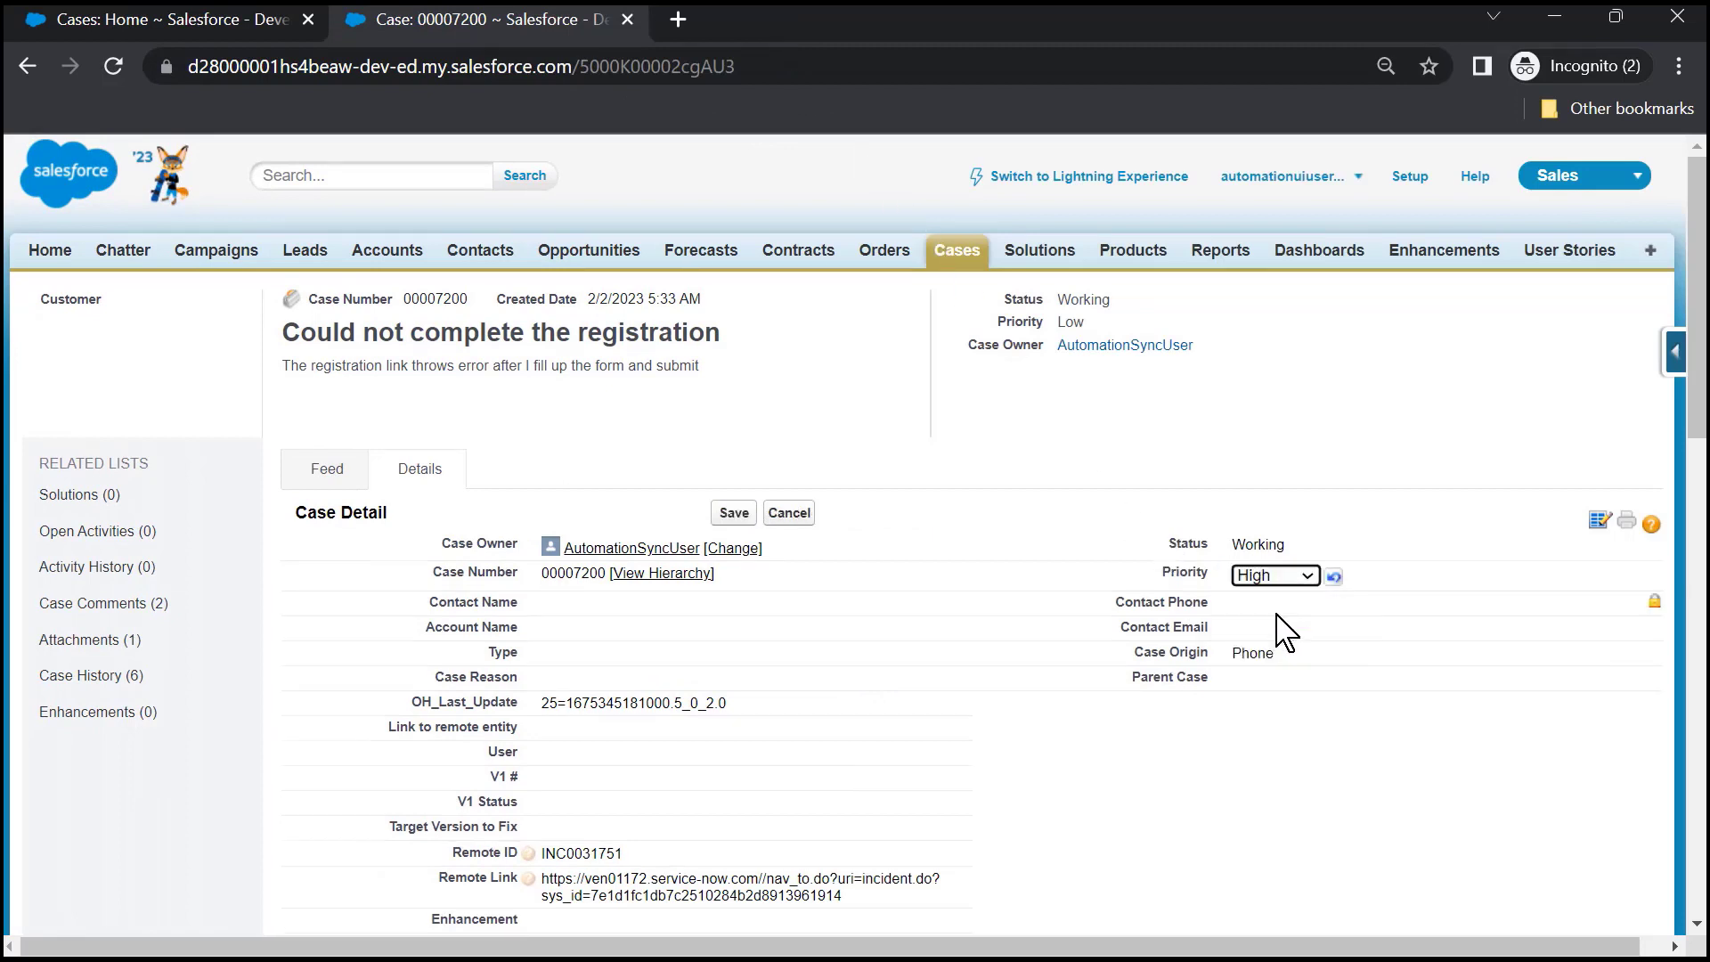
{"action": "left_click", "coordinate": [732, 514]}
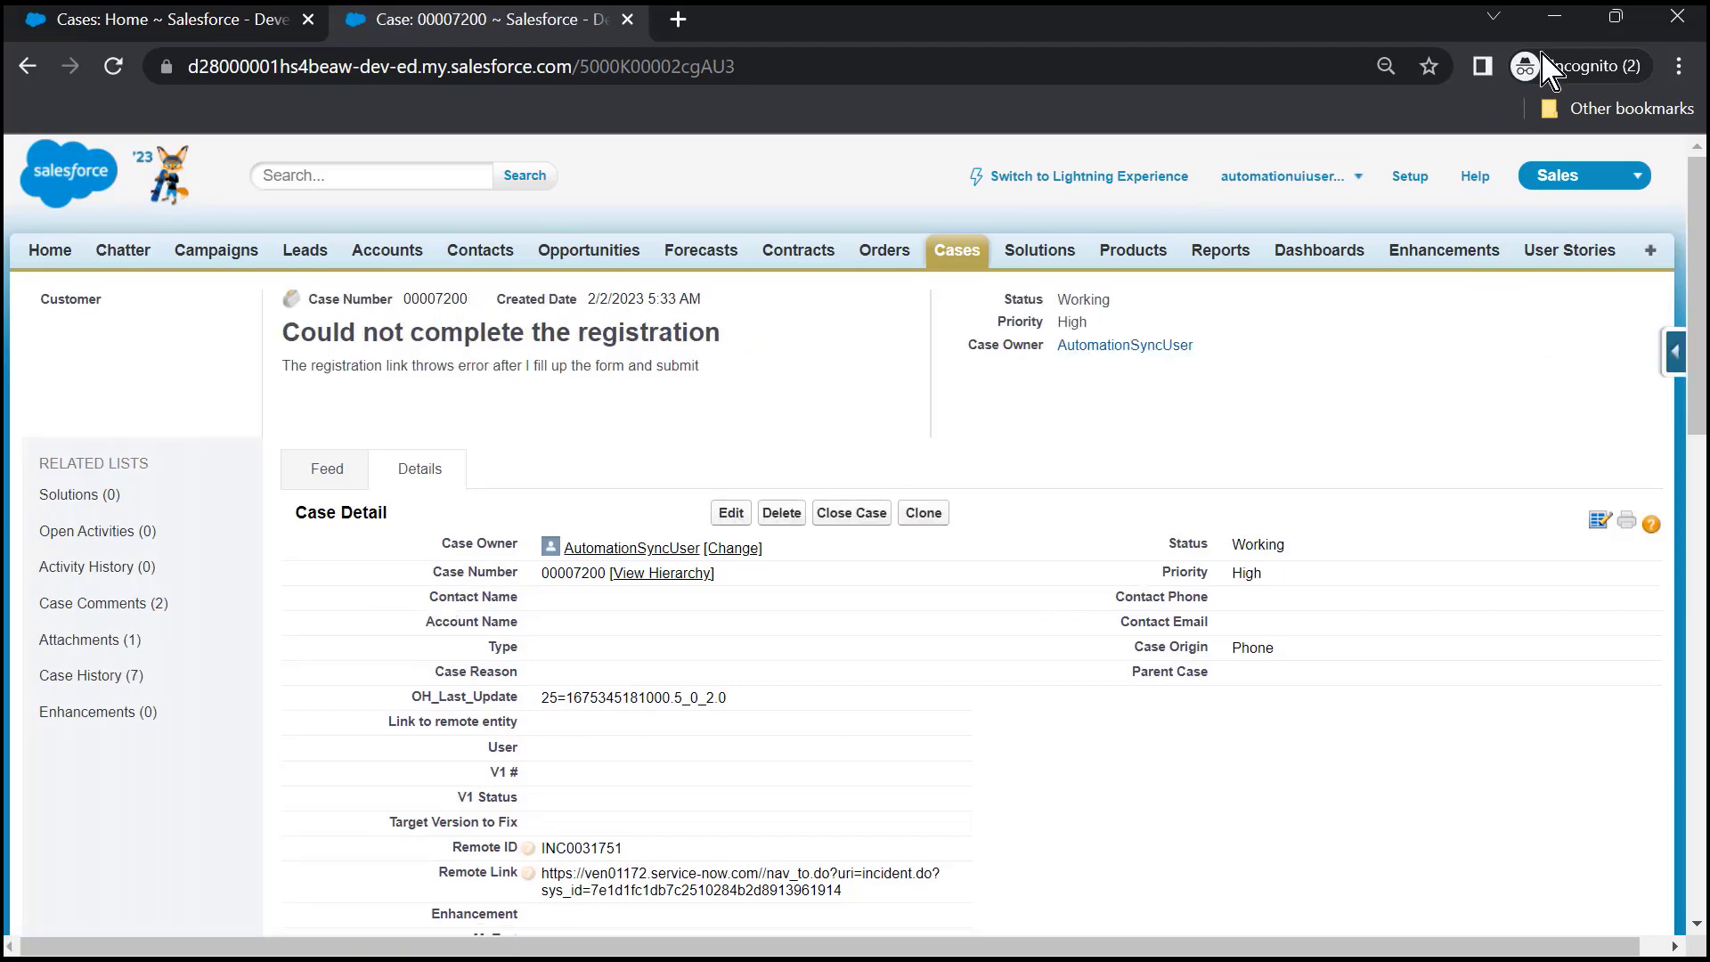
{"action": "left_click", "coordinate": [1616, 16]}
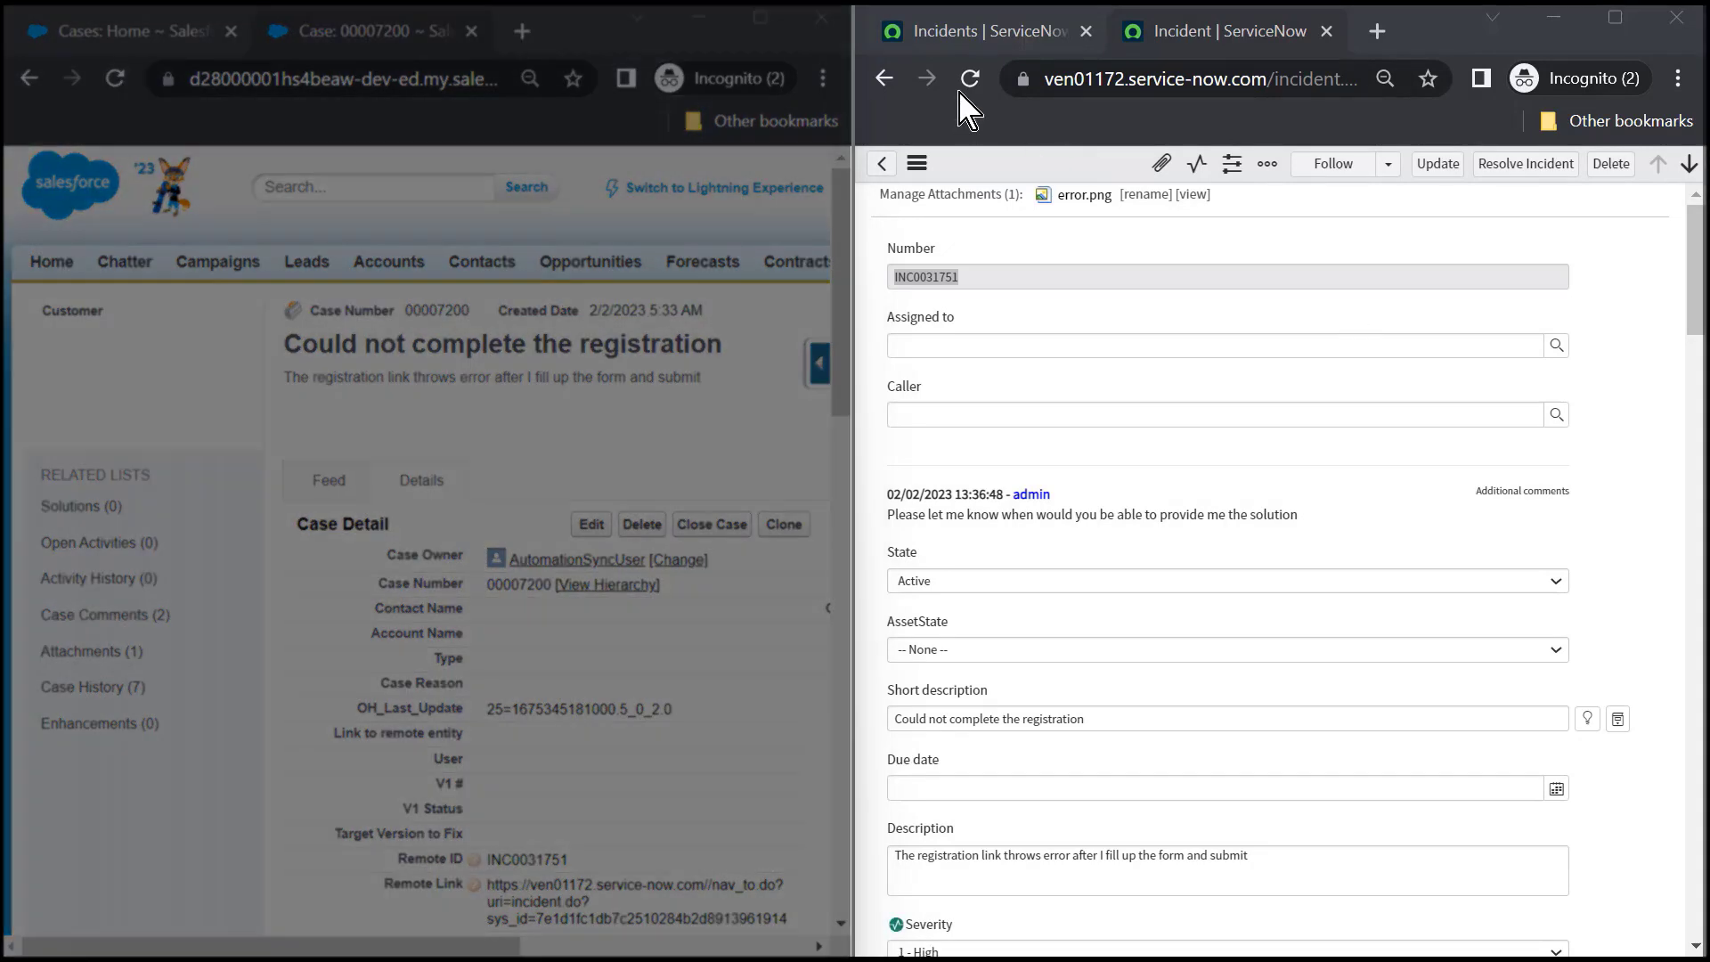
Reload the incident in ServiceNow and examine its severity, work notes and activity history for the synchronized changes.
{"action": "left_click", "coordinate": [970, 78]}
{"action": "scroll", "coordinate": [1426, 535], "scroll_direction": "down", "scroll_amount": 15}
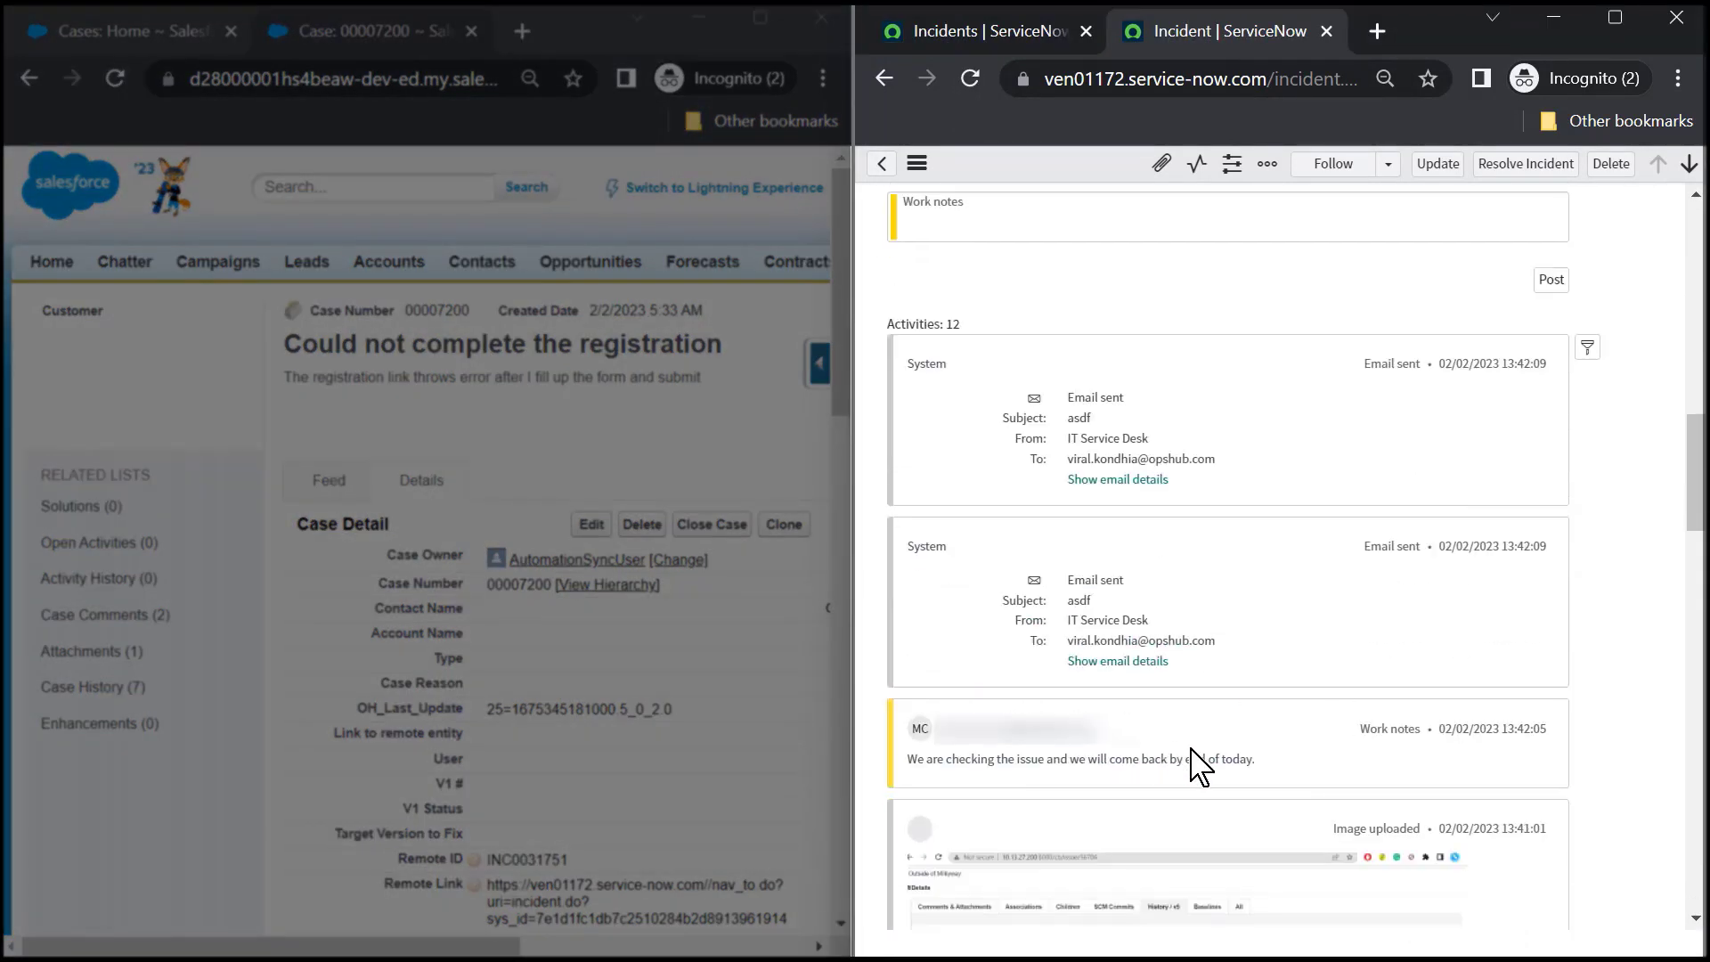
{"action": "scroll", "coordinate": [1195, 764], "scroll_direction": "up", "scroll_amount": 5}
{"action": "scroll", "coordinate": [1200, 766], "scroll_direction": "up", "scroll_amount": 7}
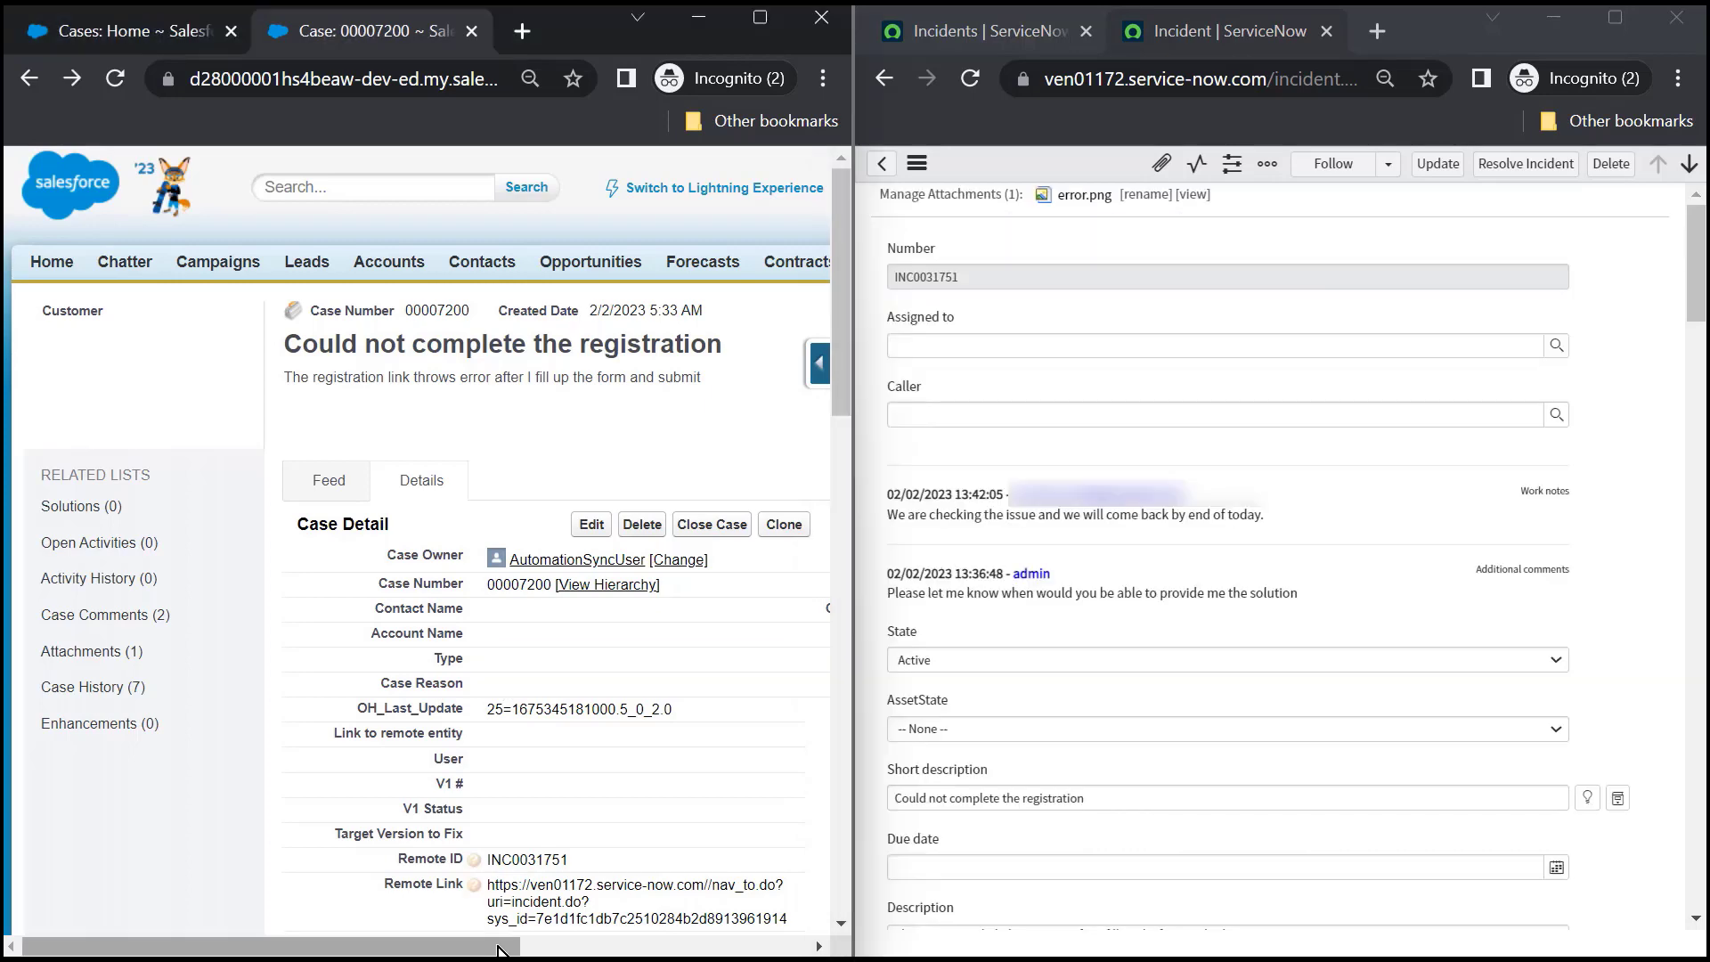
Start a new enhancement record in Salesforce titled "Make the registration page available for Safari browser".
{"action": "left_click_drag", "start_coordinate": [500, 946], "coordinate": [689, 946]}
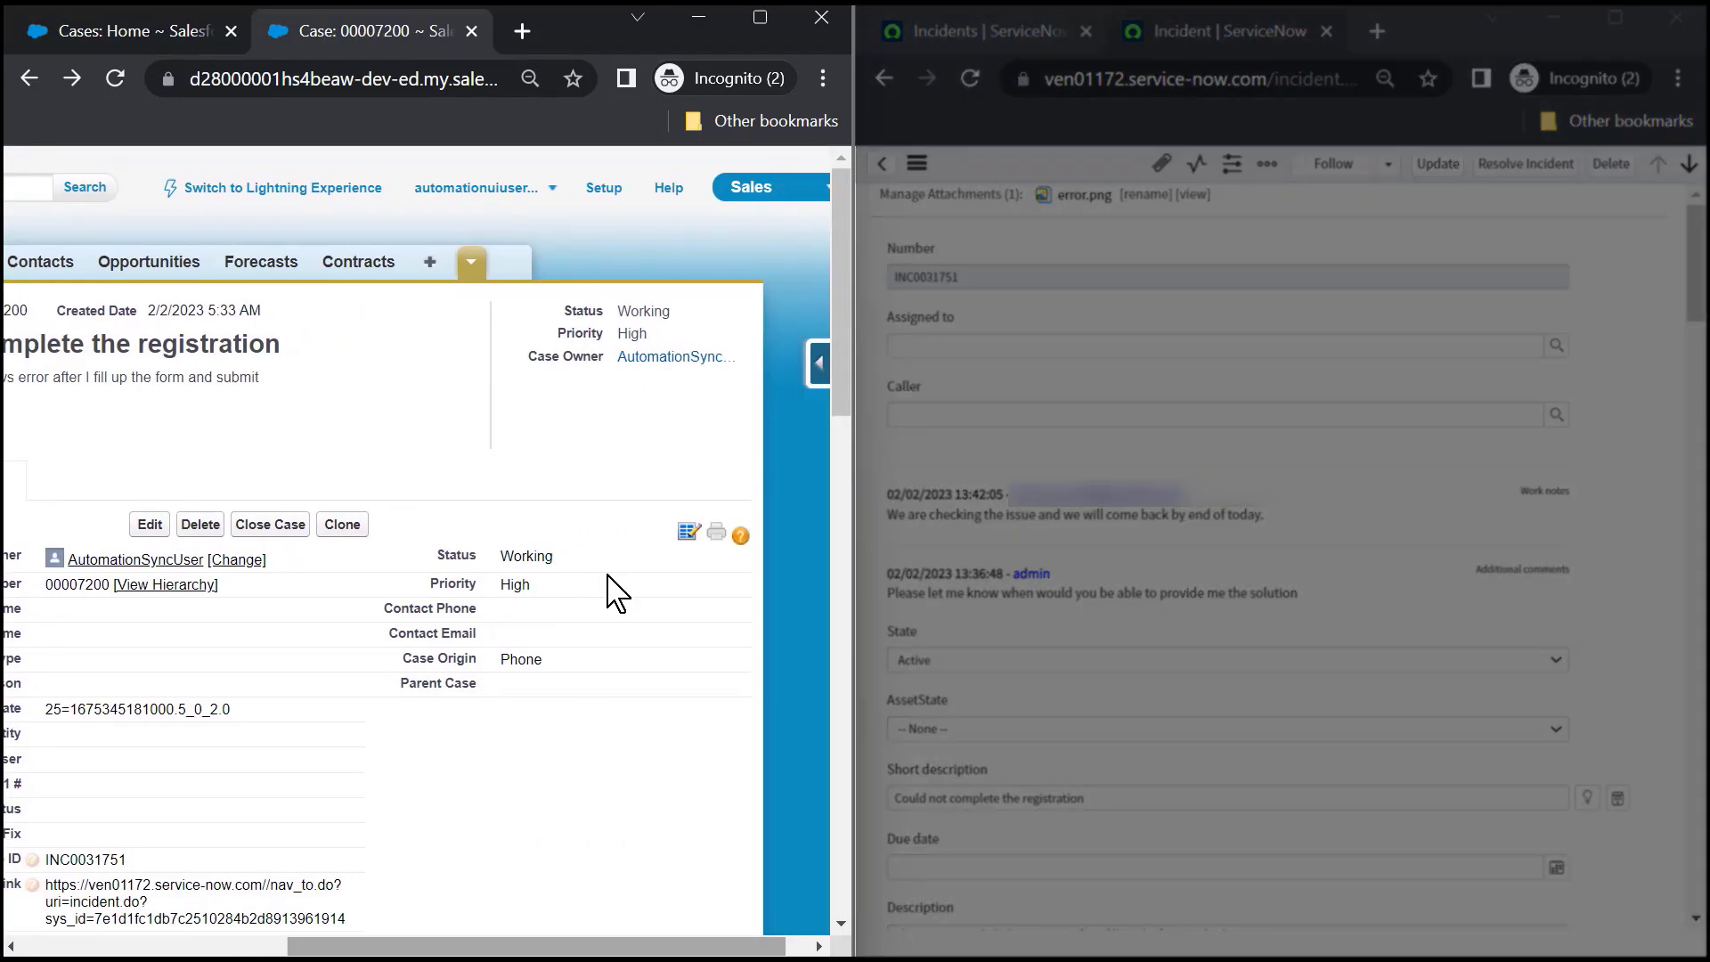
{"action": "left_click", "coordinate": [470, 262]}
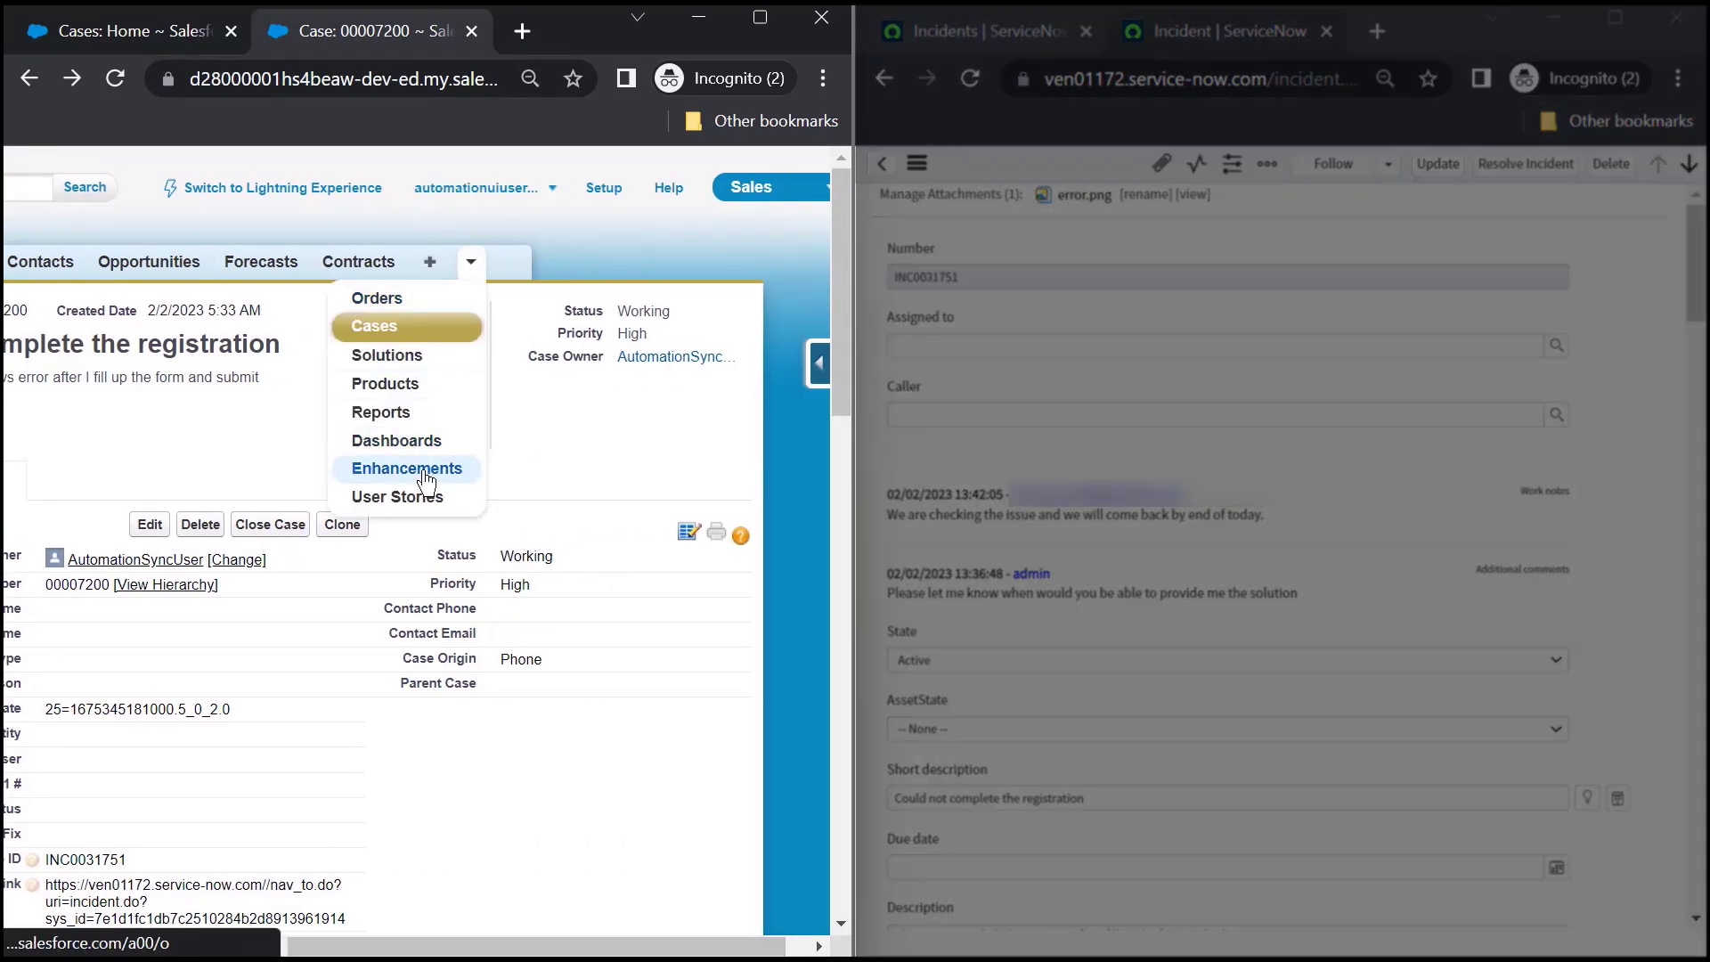
{"action": "left_click", "coordinate": [430, 472]}
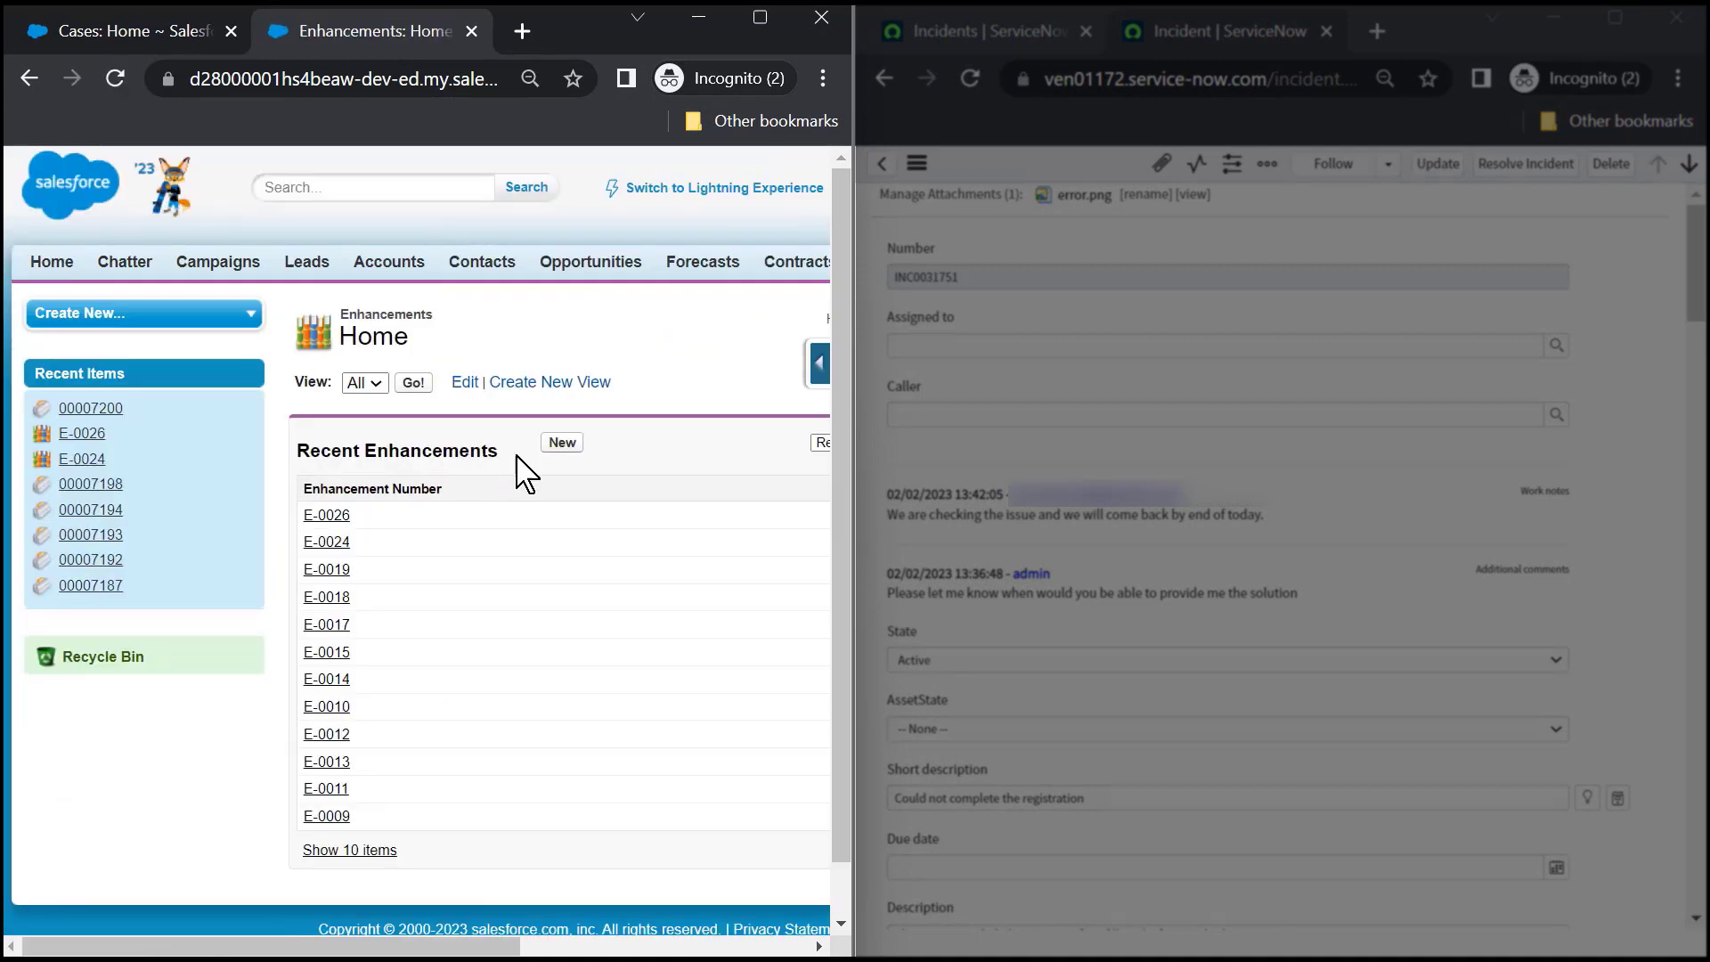
{"action": "left_click", "coordinate": [552, 448]}
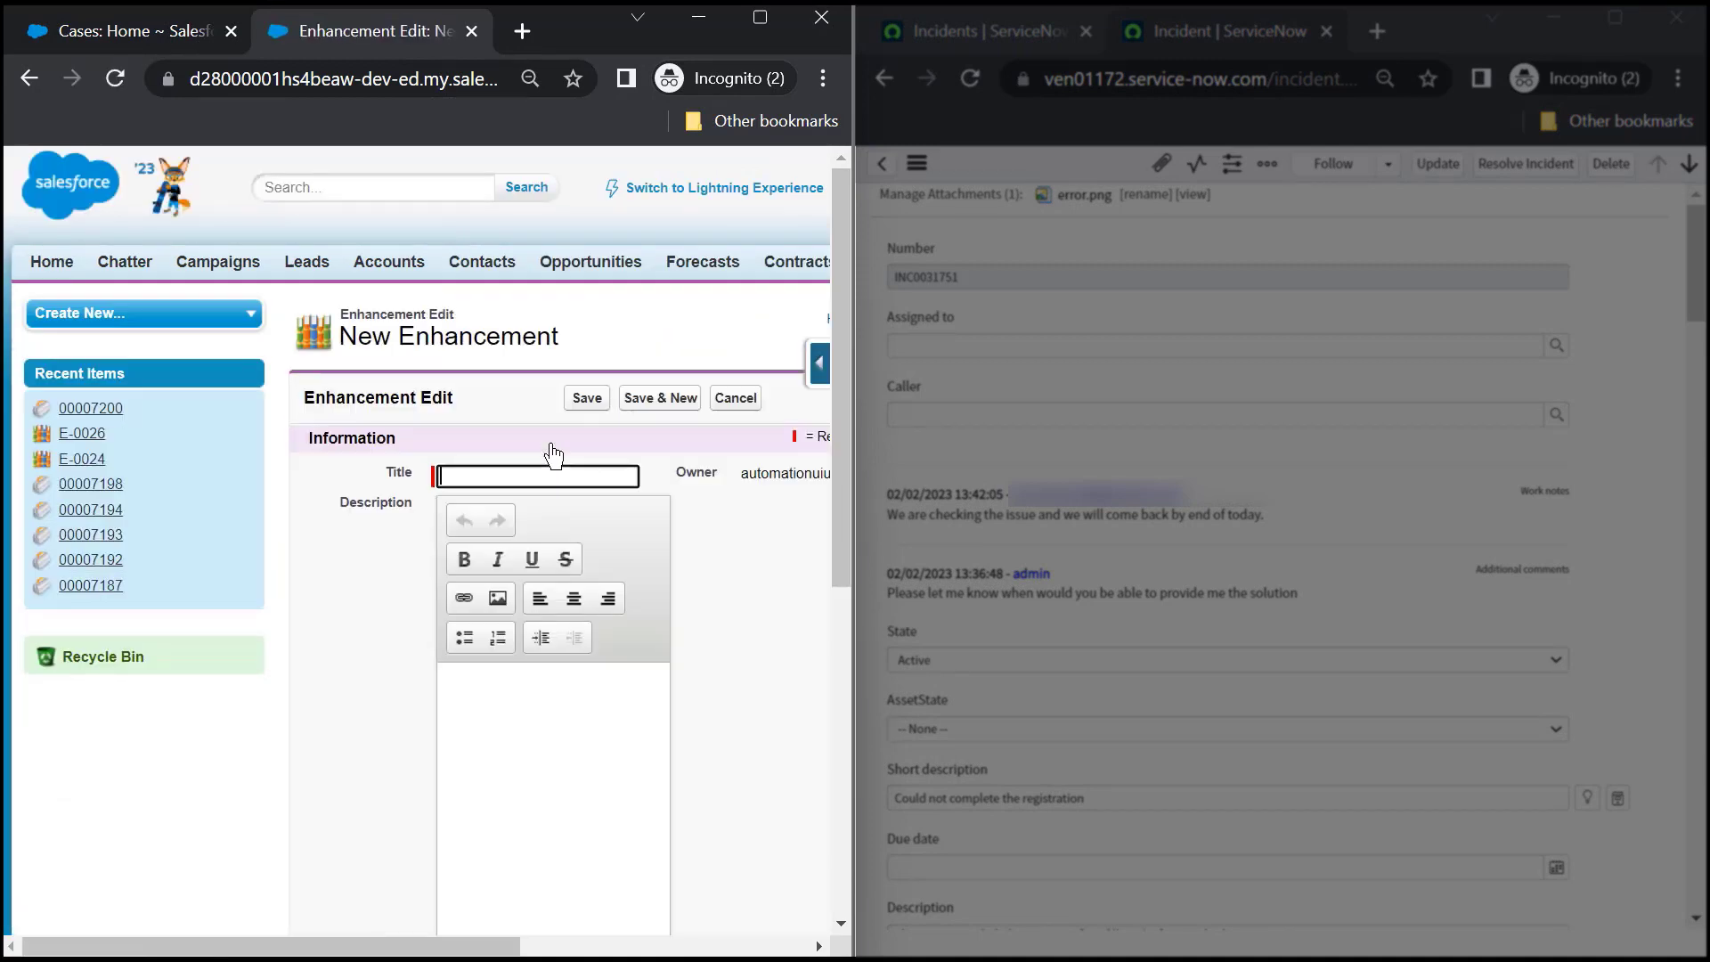
{"action": "type", "text": "available for Safari browser"}
{"action": "key", "text": "alt+Tab"}
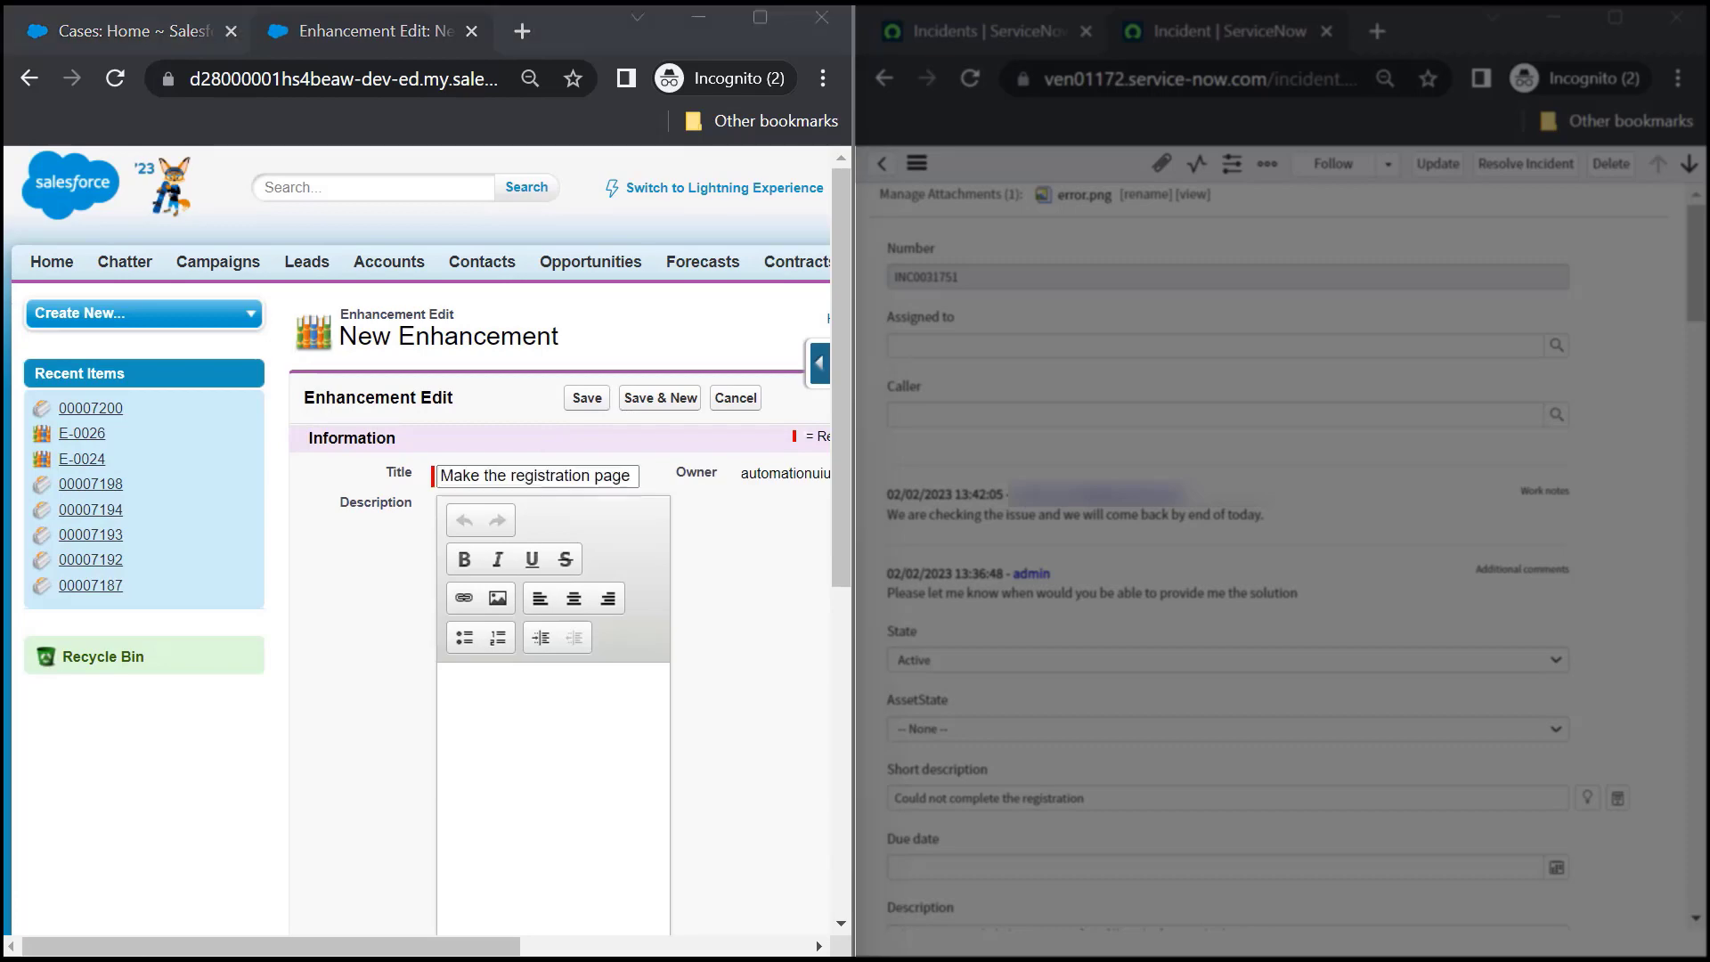
Describe the enhancement as "Safari is not supported yet, and we recieved a request to make the form available at Safari." and save it.
{"action": "left_click", "coordinate": [495, 732]}
{"action": "type", "text": "Safari is not supported yet, and we received a request to make the form available at Safari."}
{"action": "scroll", "coordinate": [718, 702], "scroll_direction": "down", "scroll_amount": 7}
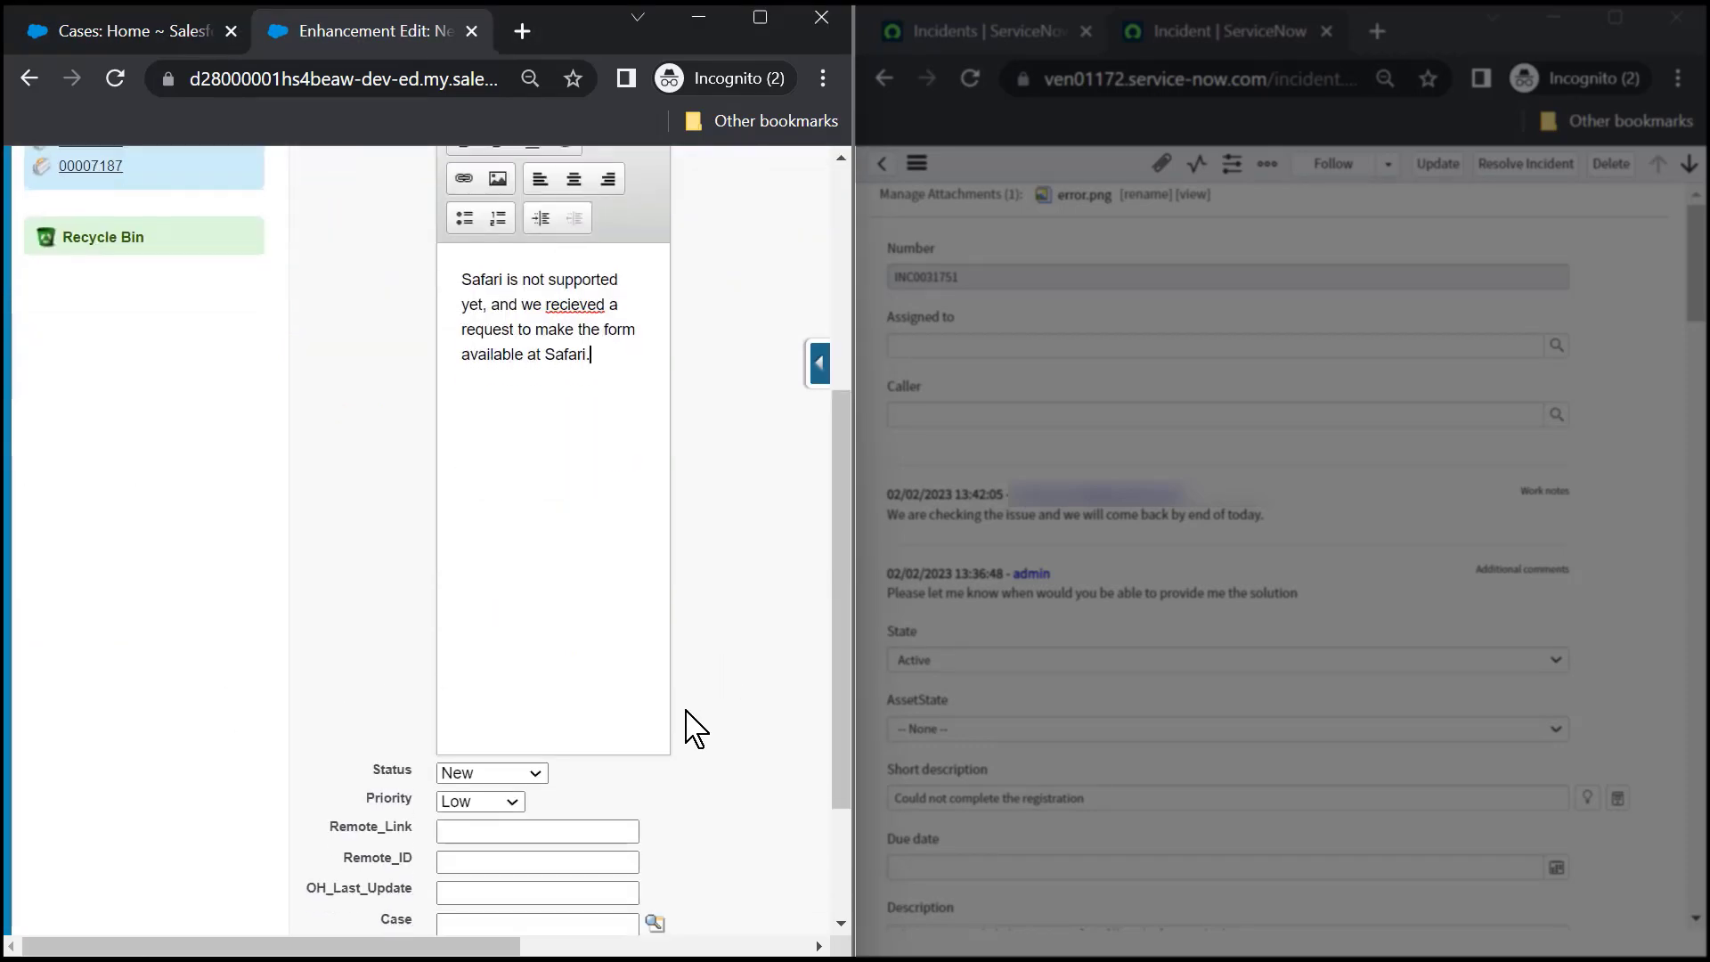
{"action": "left_click", "coordinate": [592, 795]}
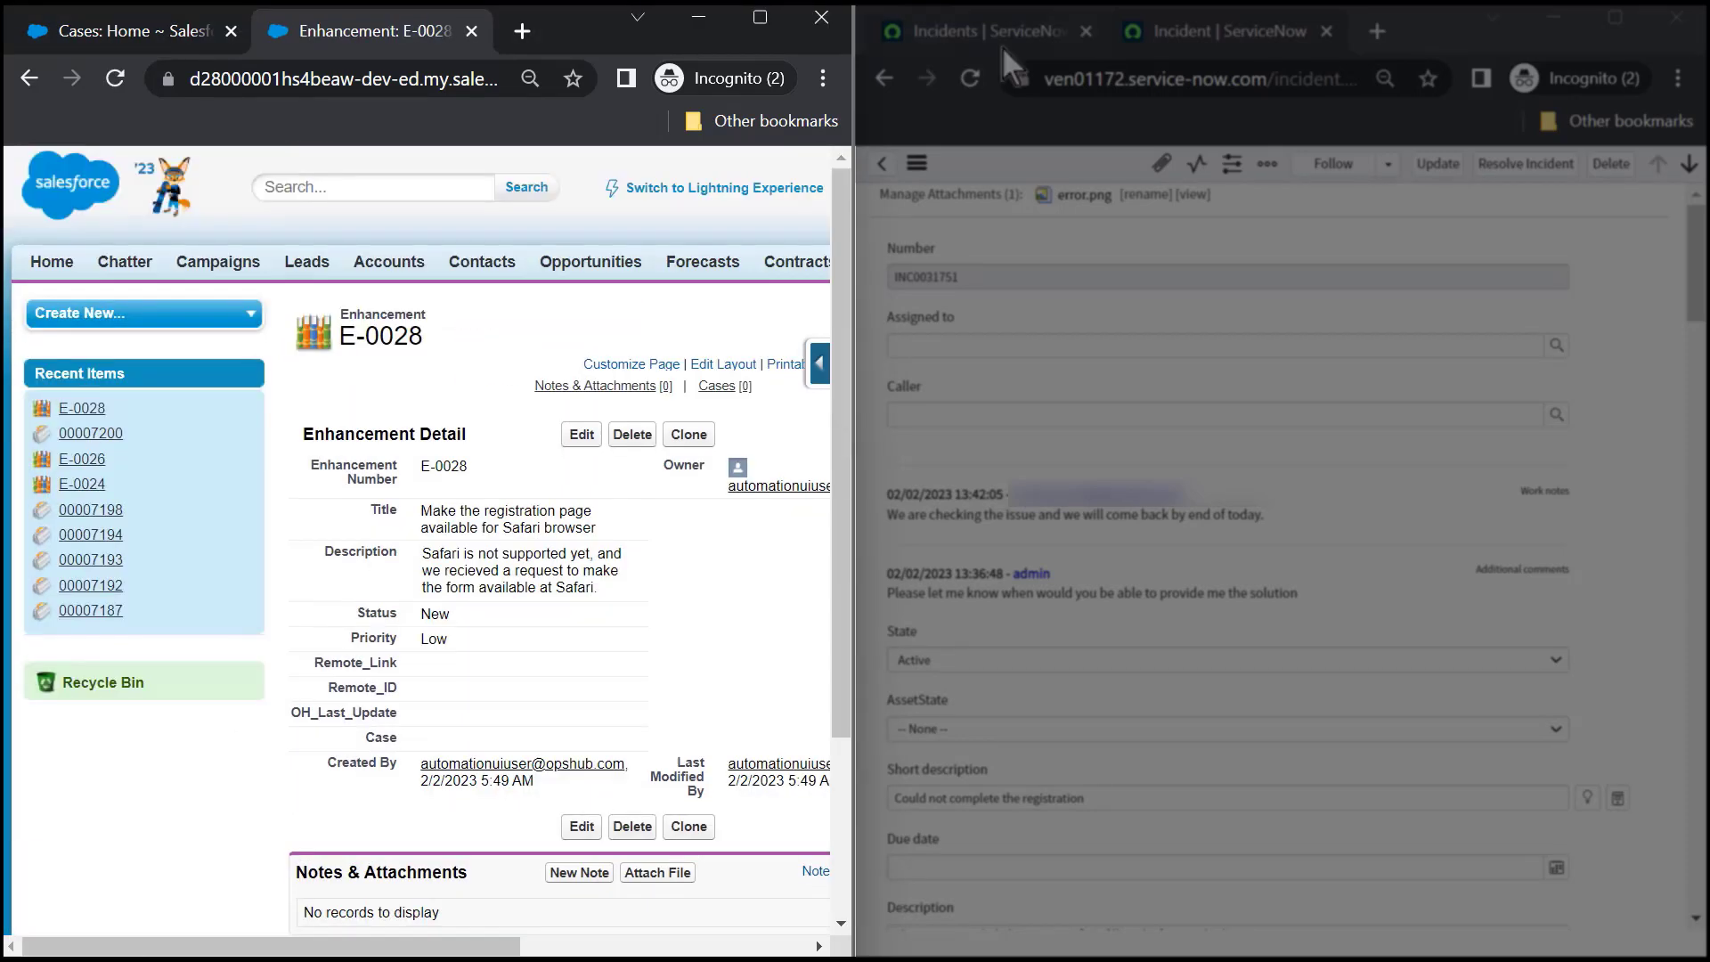
Reload ServiceNow's Enhancement Requests list, open the Safari registration page request in a new tab, and examine its fields, Remote ID and Remote URL.
{"action": "left_click", "coordinate": [996, 33]}
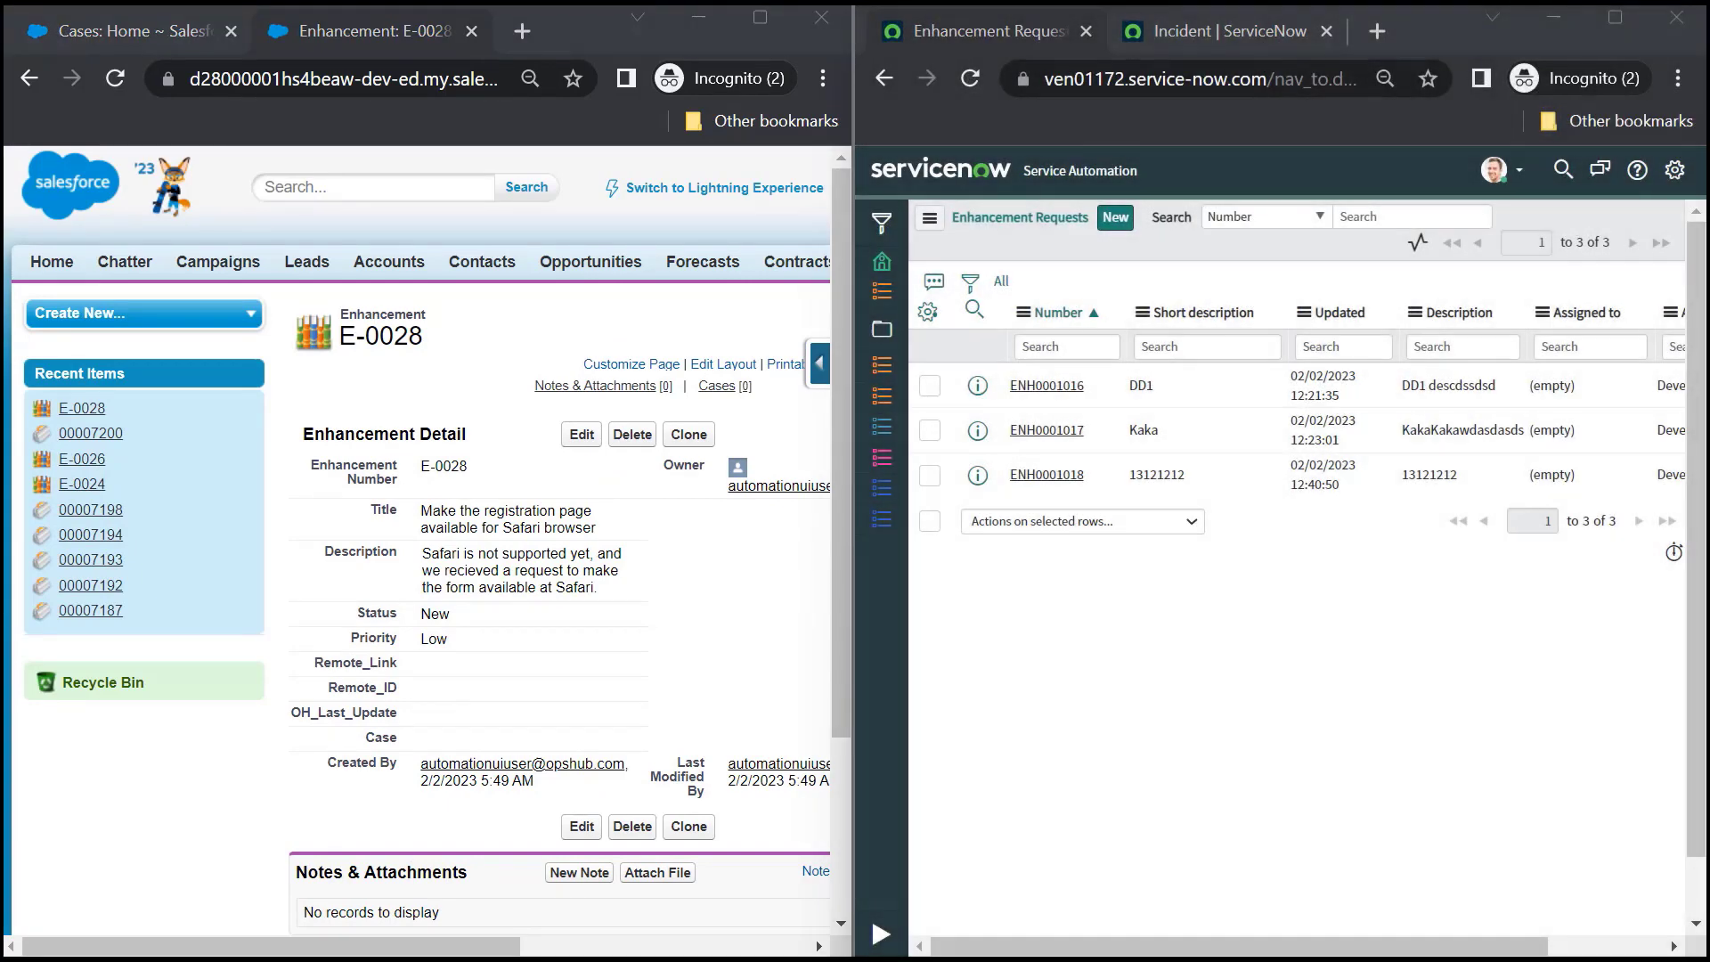
{"action": "left_click", "coordinate": [970, 80]}
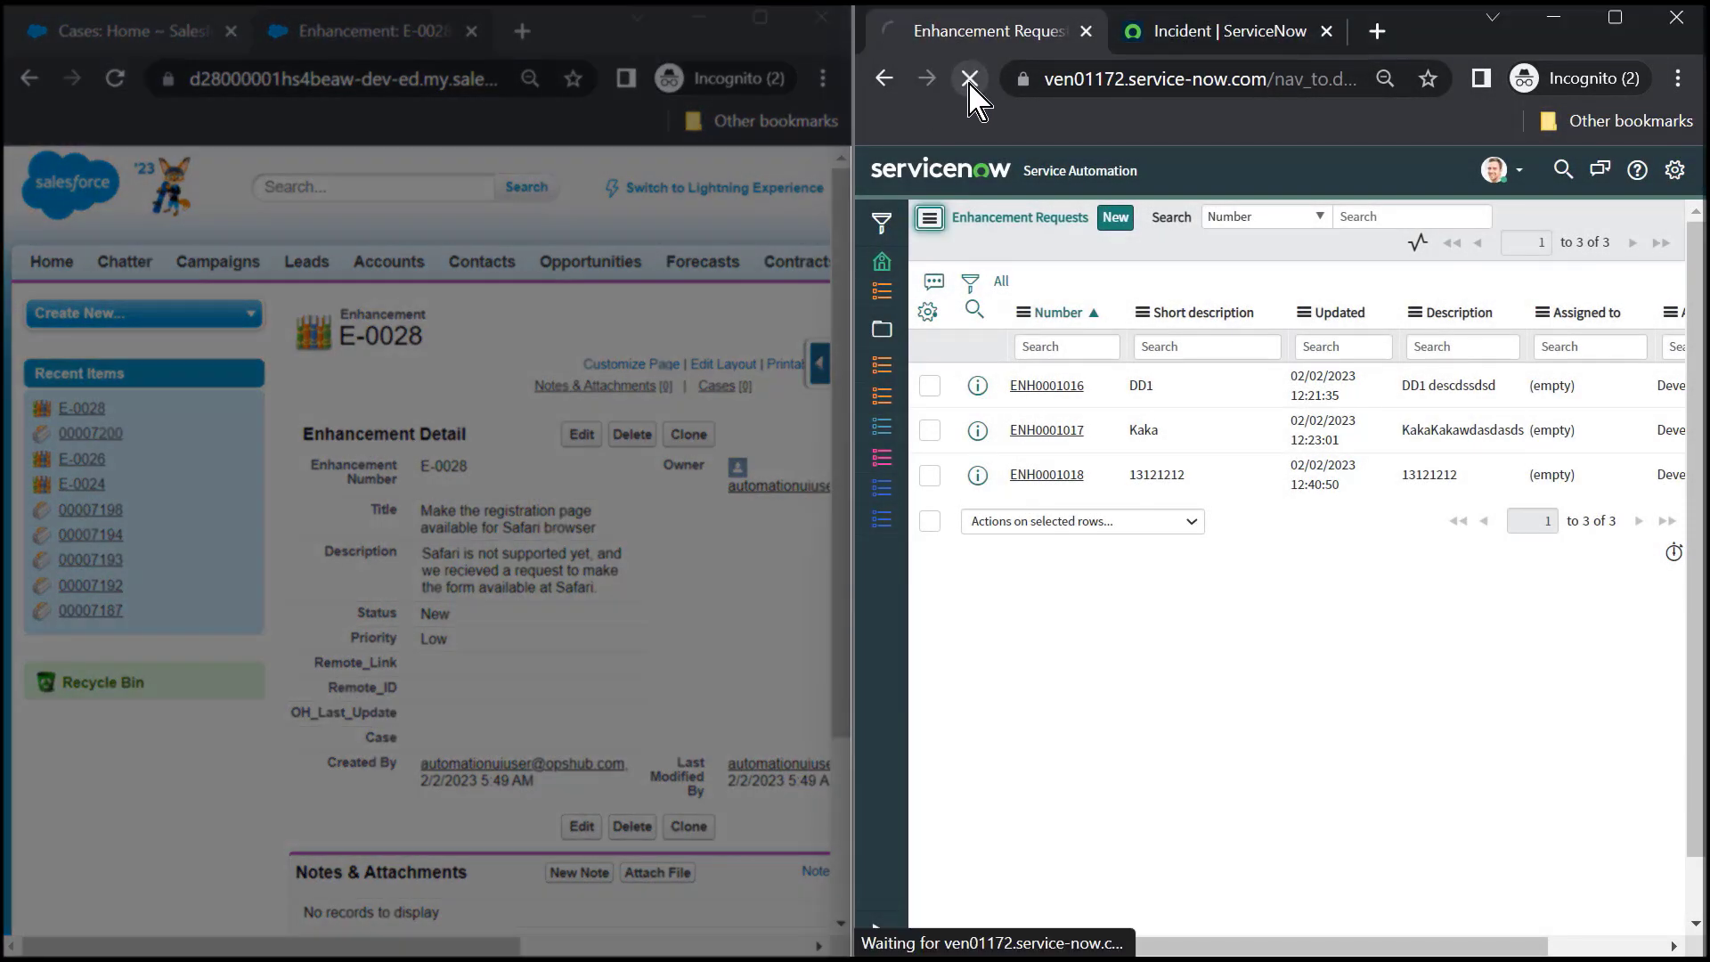
{"action": "right_click", "coordinate": [1047, 533]}
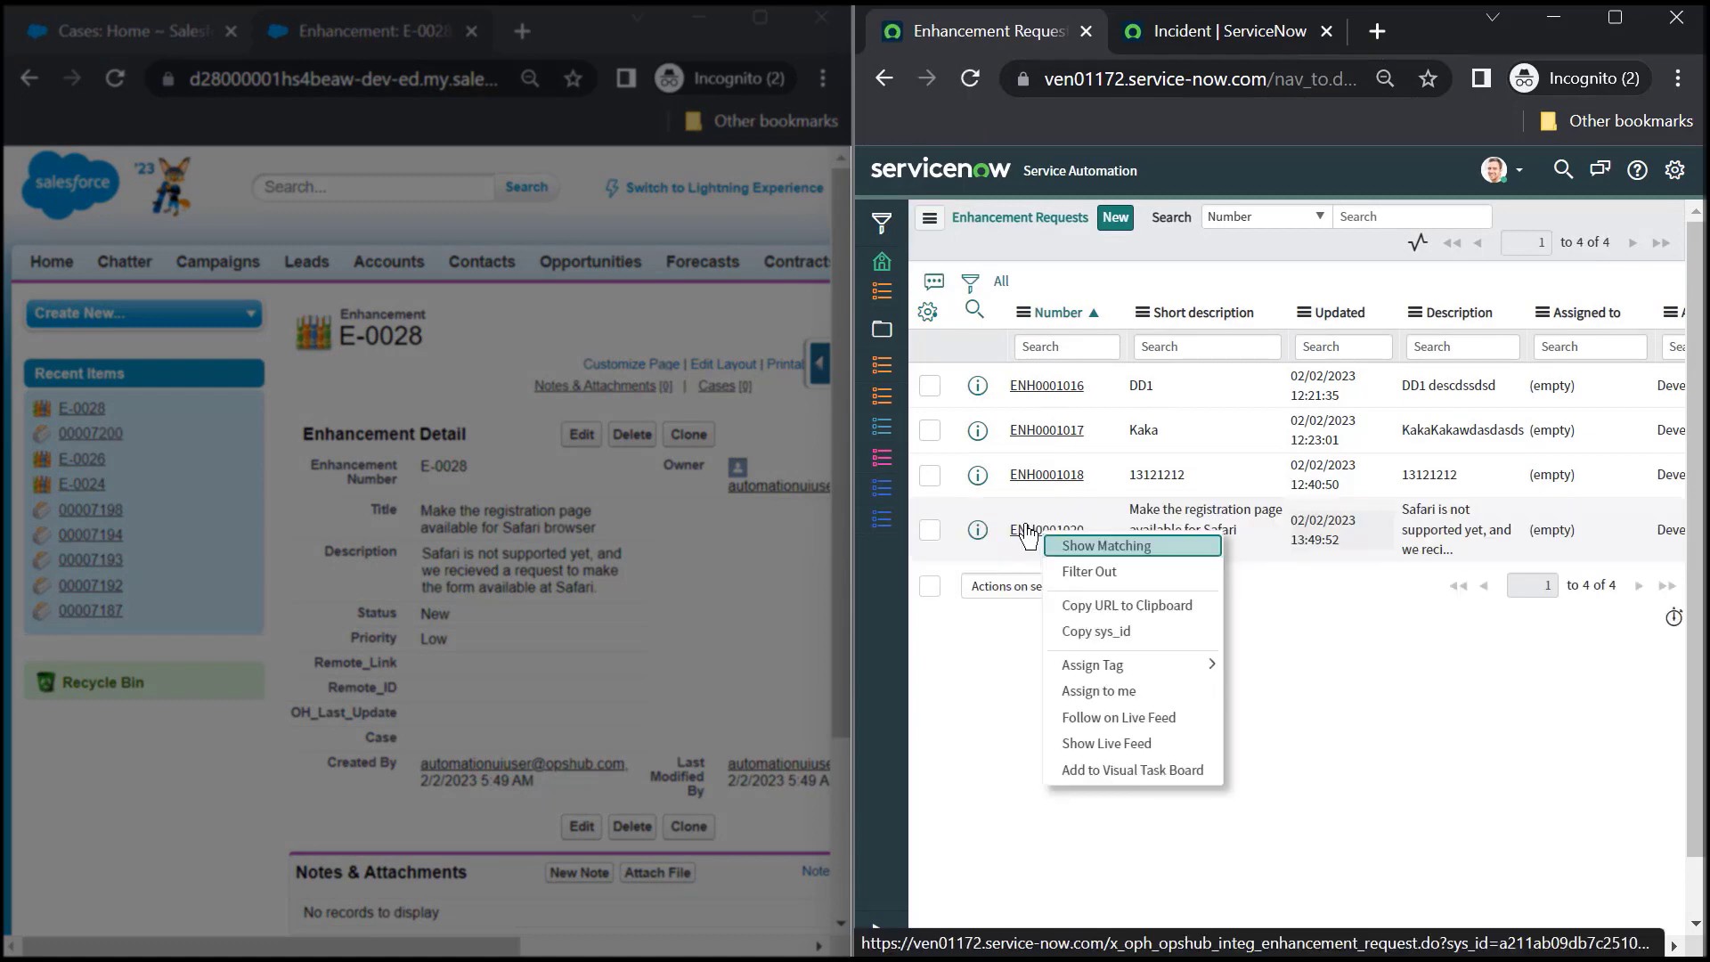
{"action": "left_click", "coordinate": [1310, 635]}
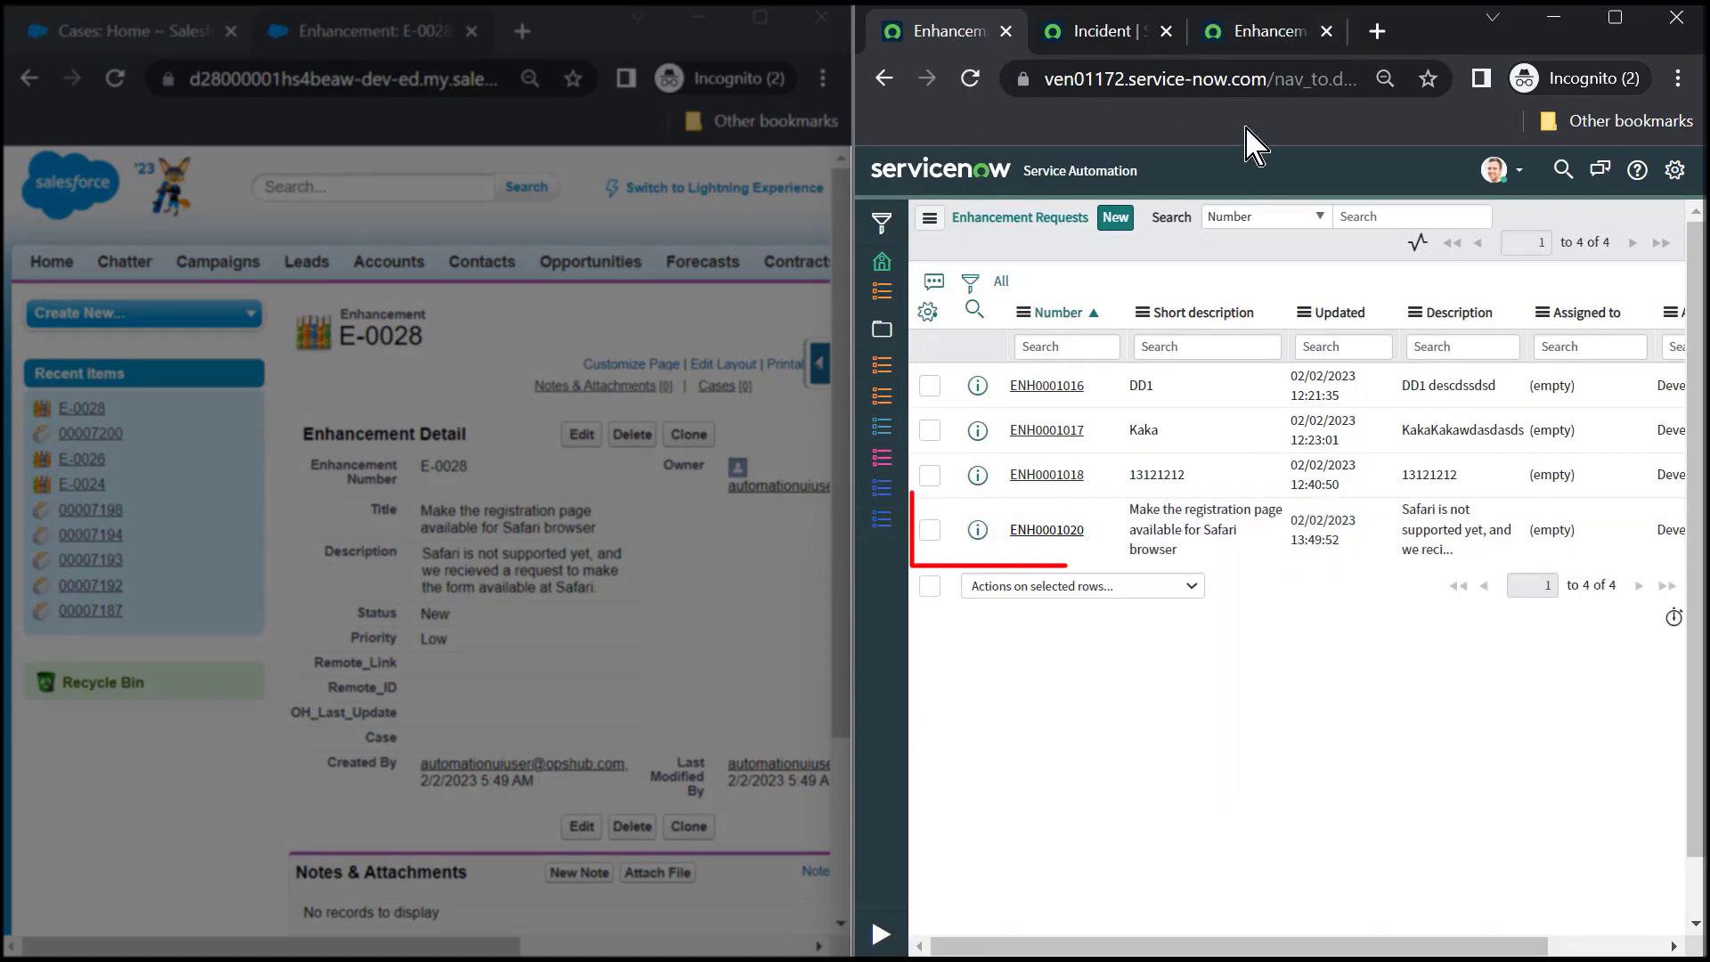
{"action": "left_click", "coordinate": [1274, 55]}
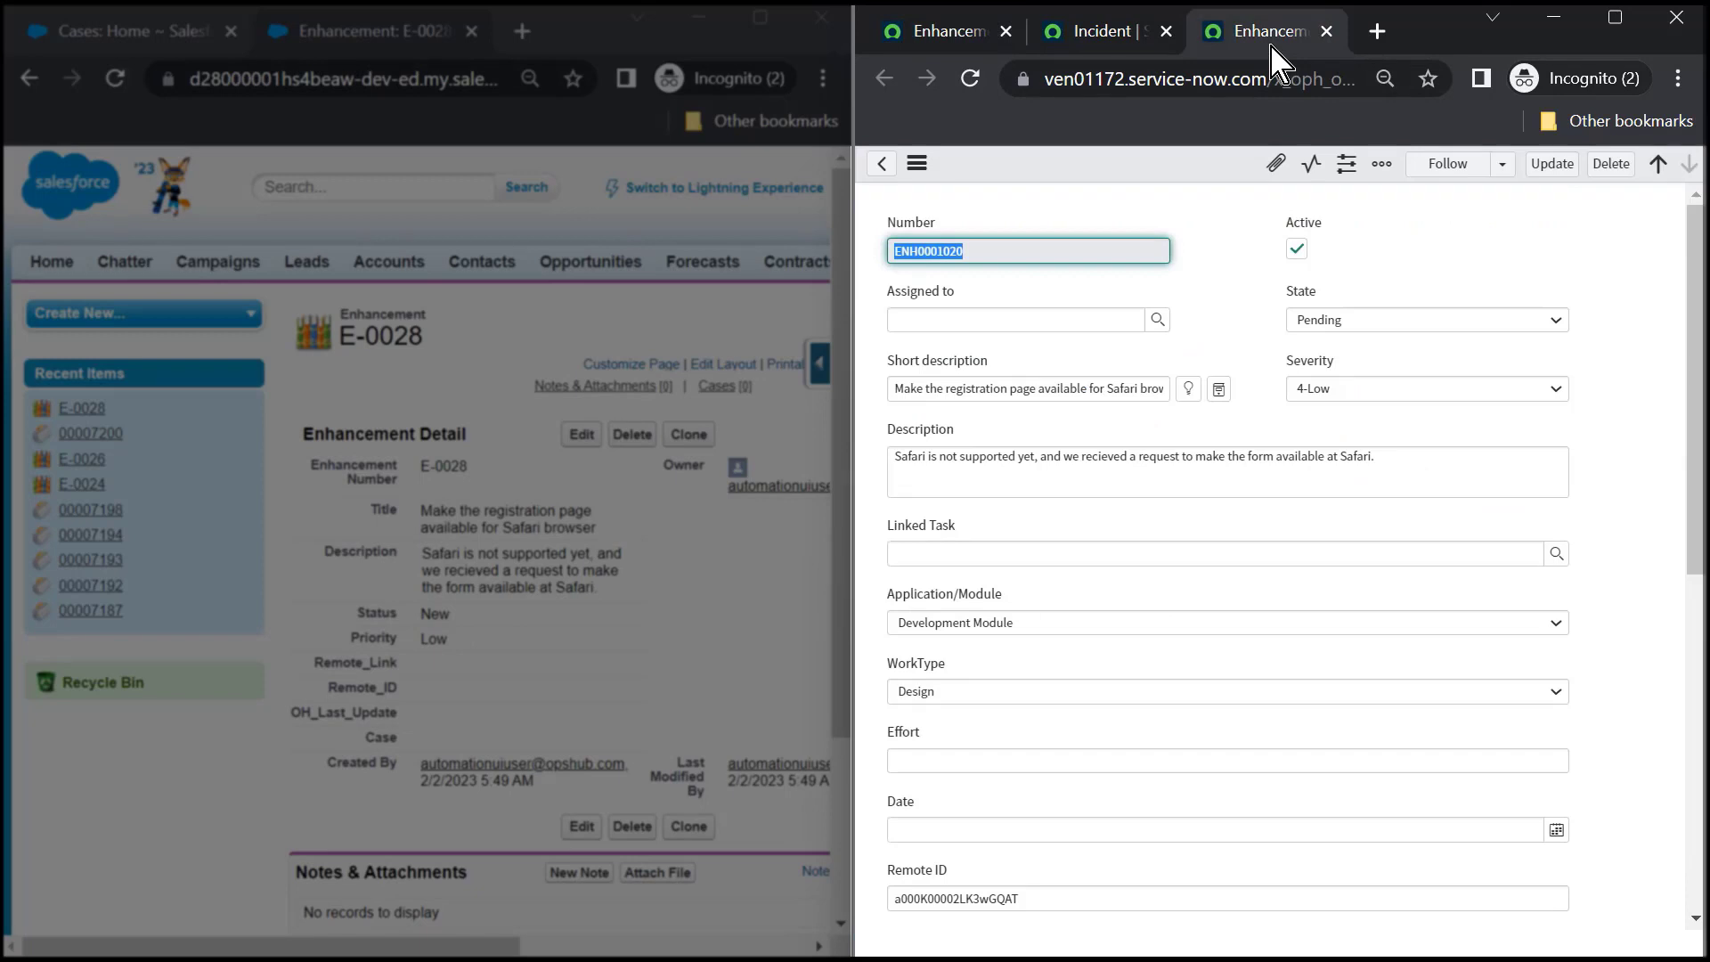
{"action": "scroll", "coordinate": [1416, 561], "scroll_direction": "down", "scroll_amount": 5}
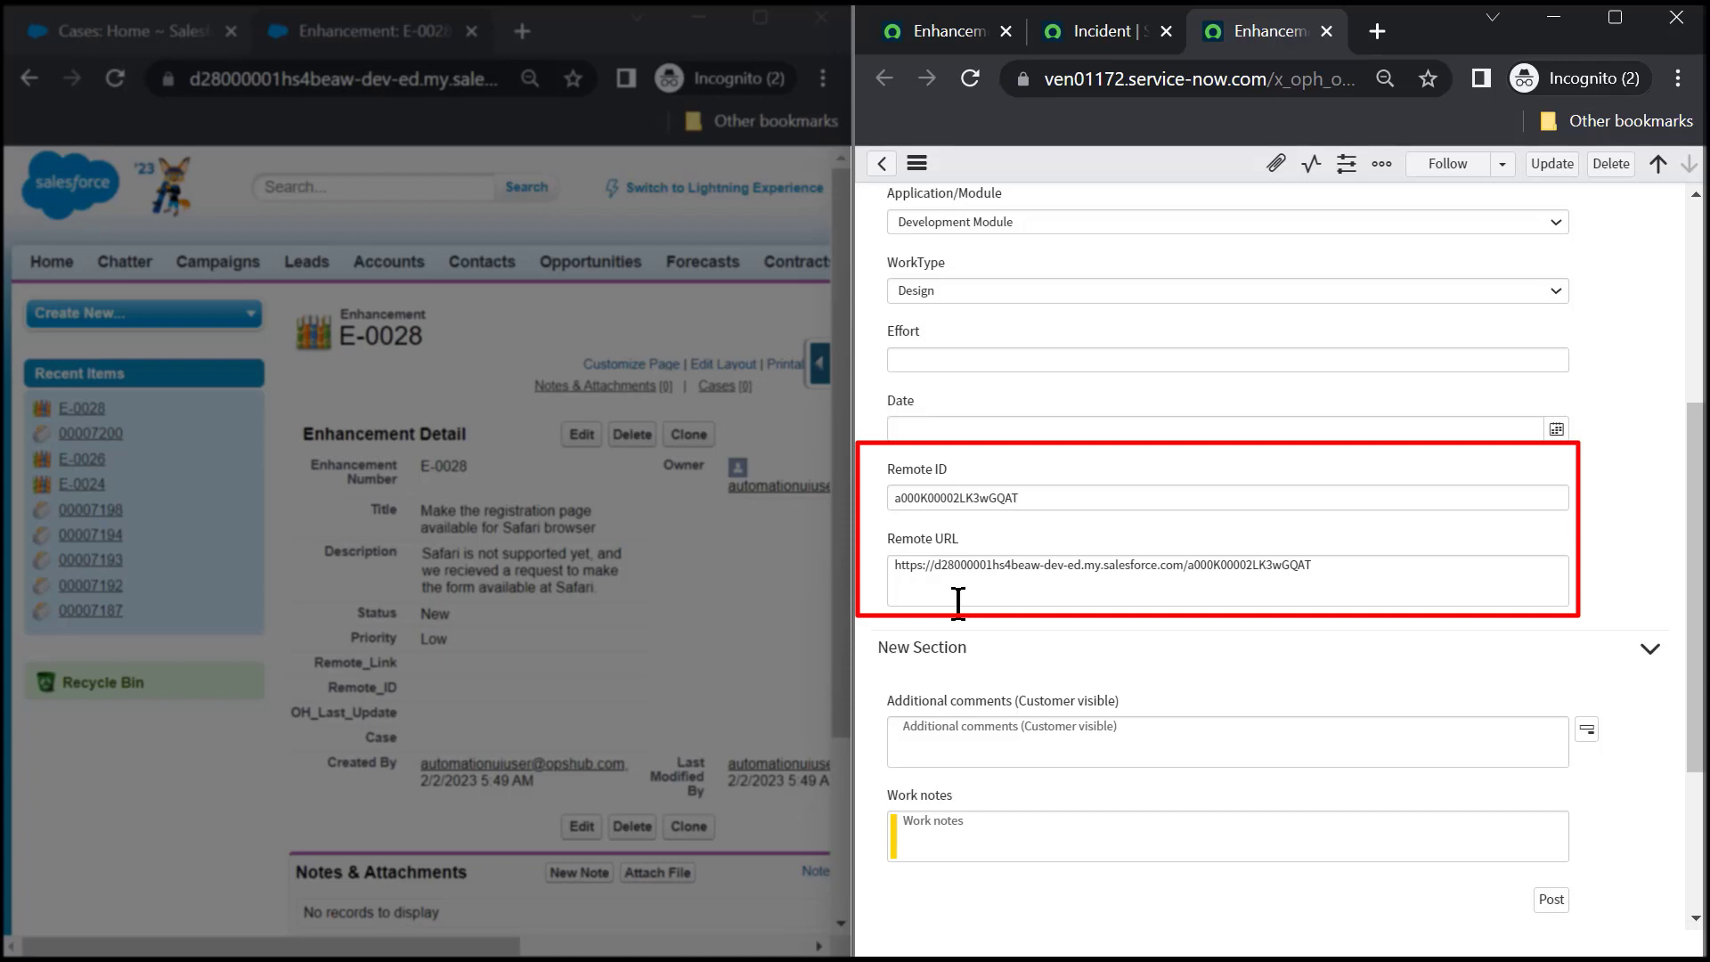
Attach the file chatbot.jpg to the Safari enhancement request in ServiceNow.
{"action": "left_click", "coordinate": [1278, 166]}
{"action": "left_click", "coordinate": [1016, 262]}
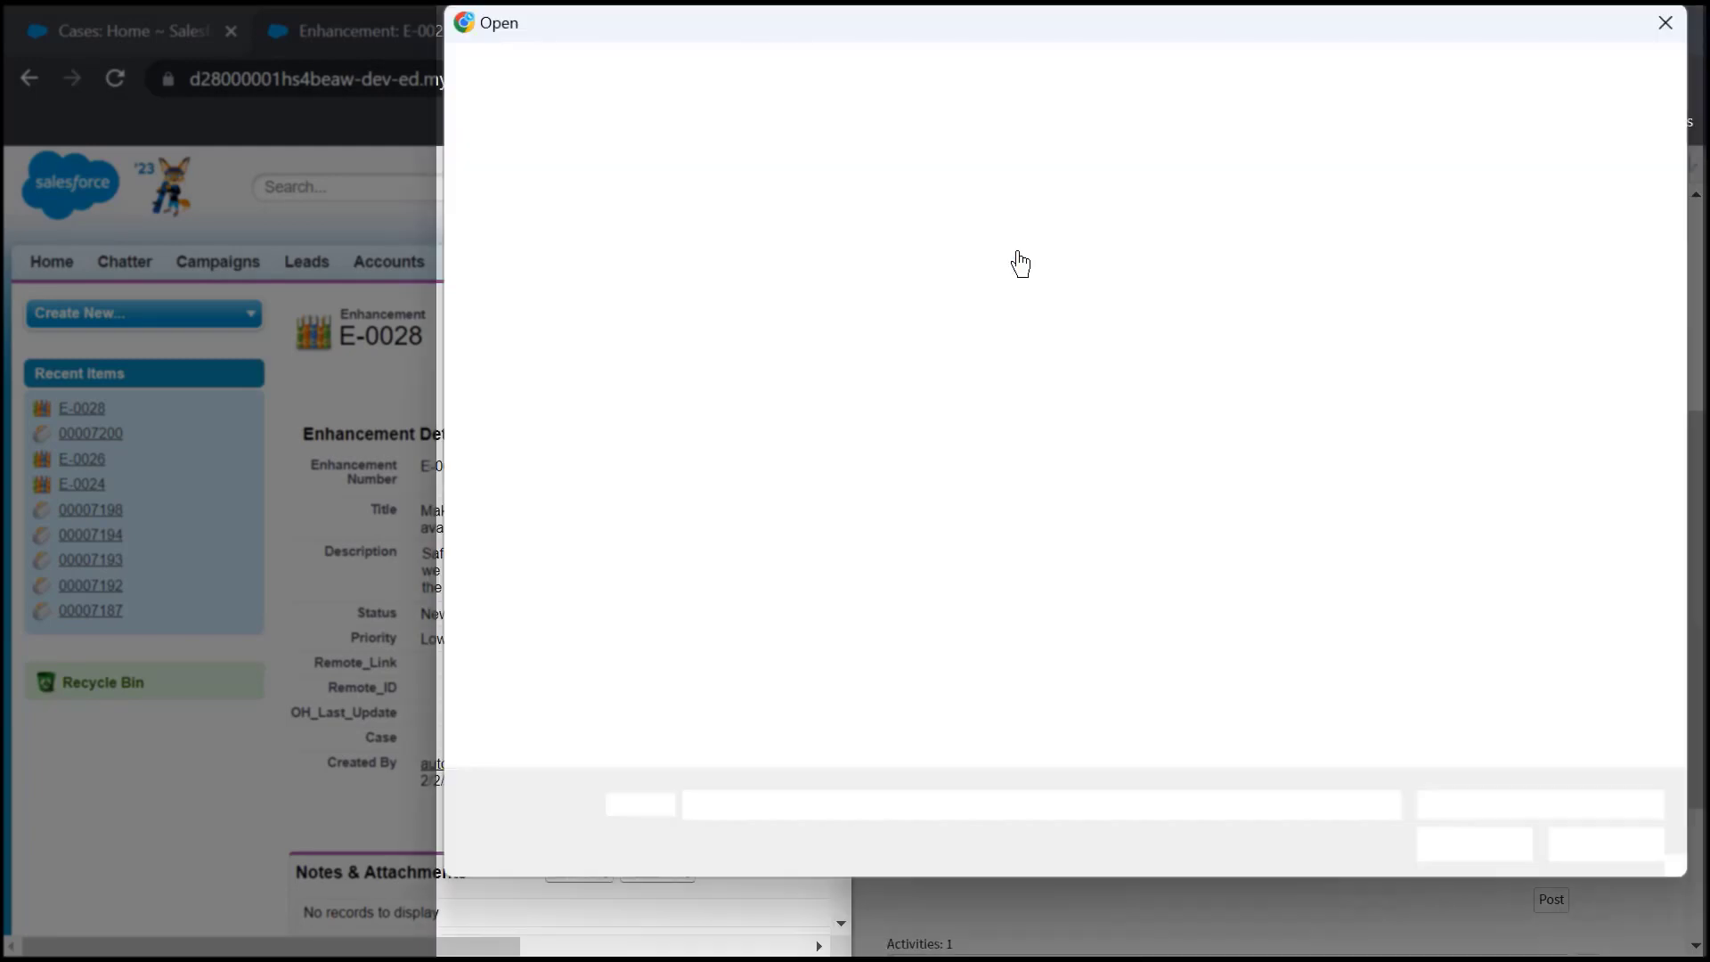
{"action": "double_click", "coordinate": [753, 267]}
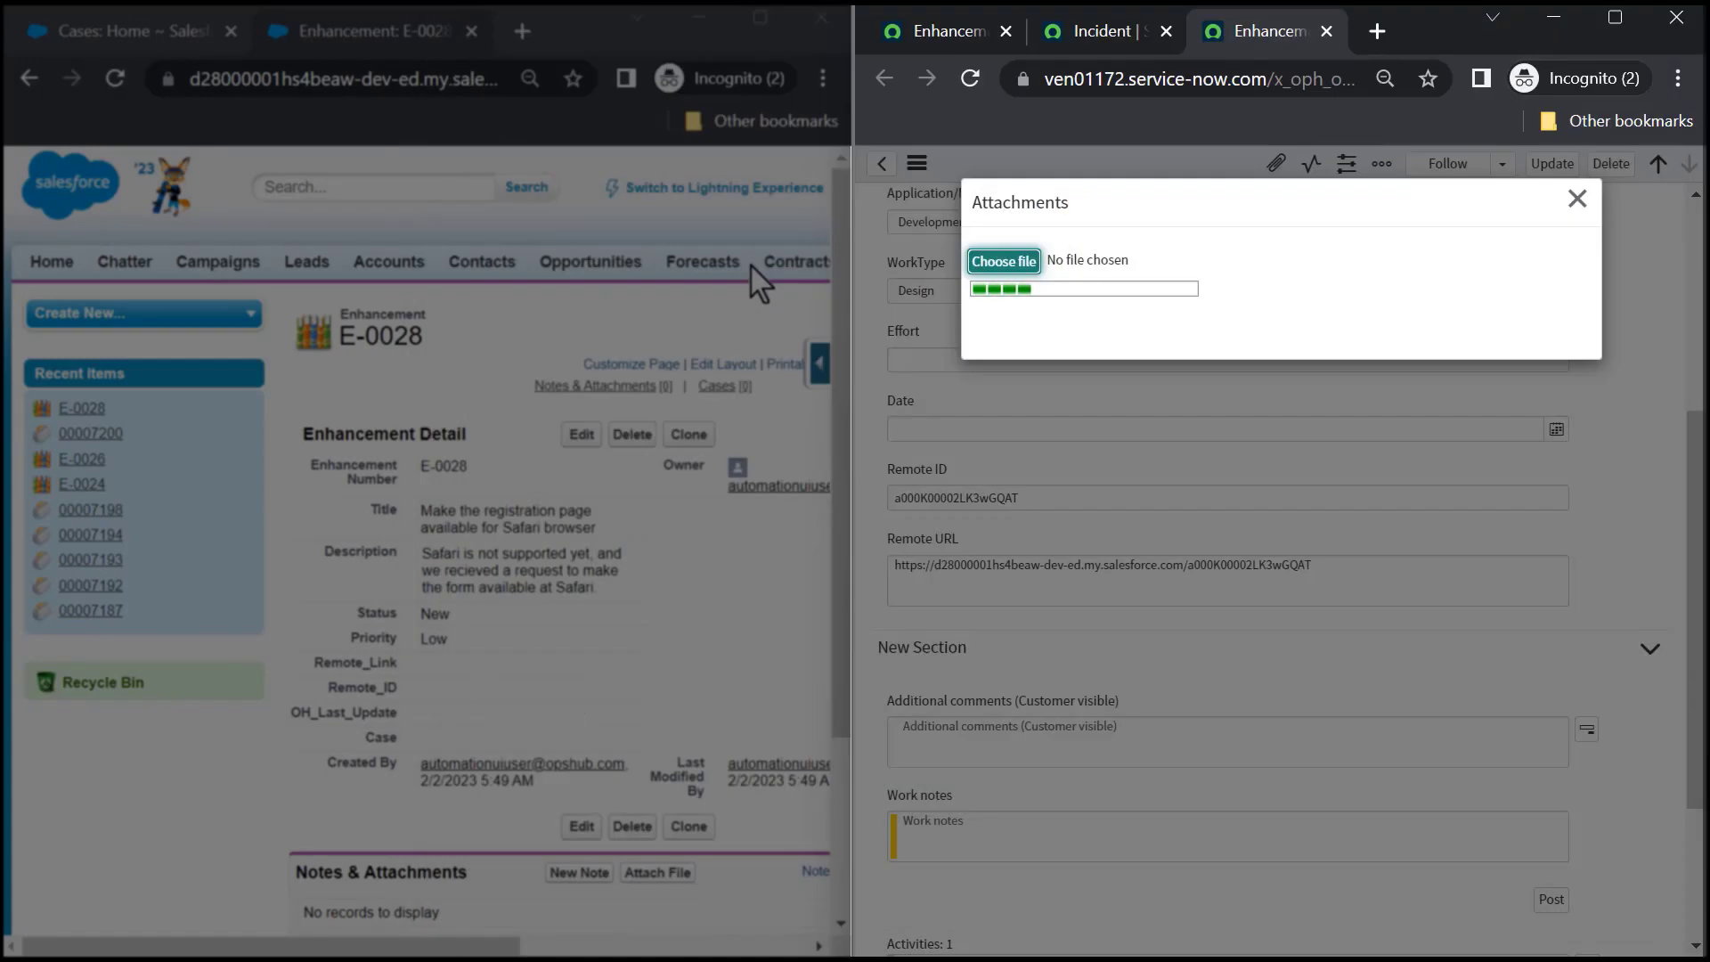
{"action": "left_click", "coordinate": [1578, 200]}
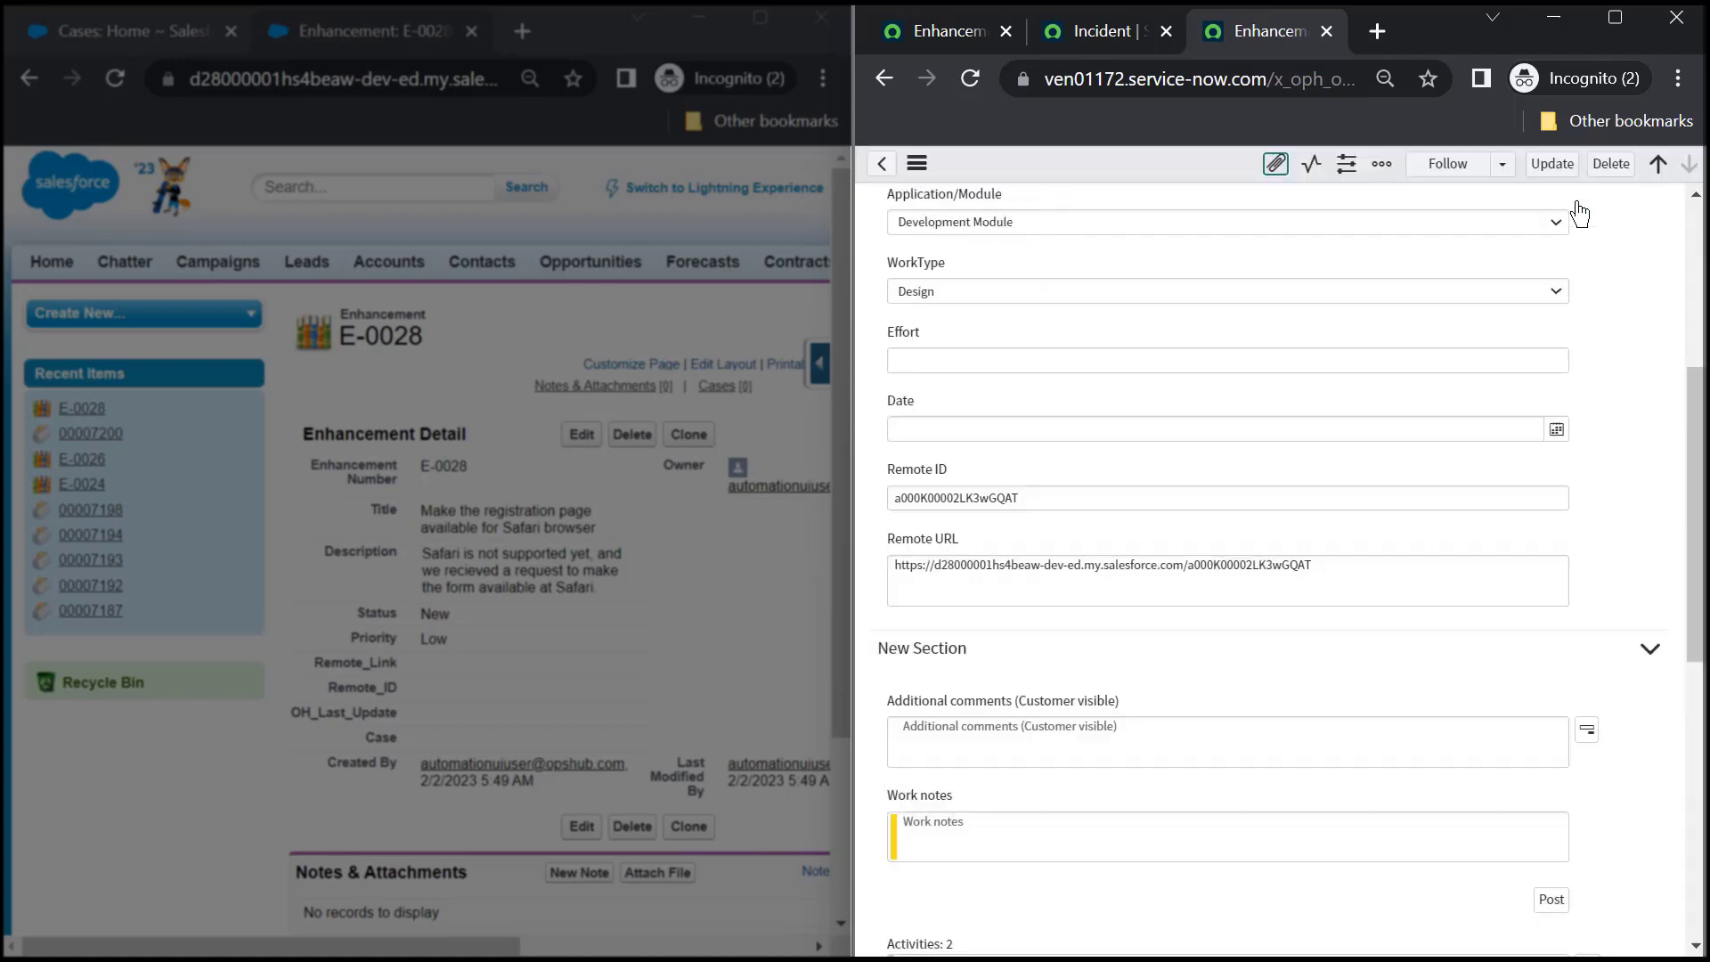
Set the enhancement request's severity to 2-High.
{"action": "scroll", "coordinate": [1639, 414], "scroll_direction": "up", "scroll_amount": 2}
{"action": "scroll", "coordinate": [1639, 414], "scroll_direction": "up", "scroll_amount": 3}
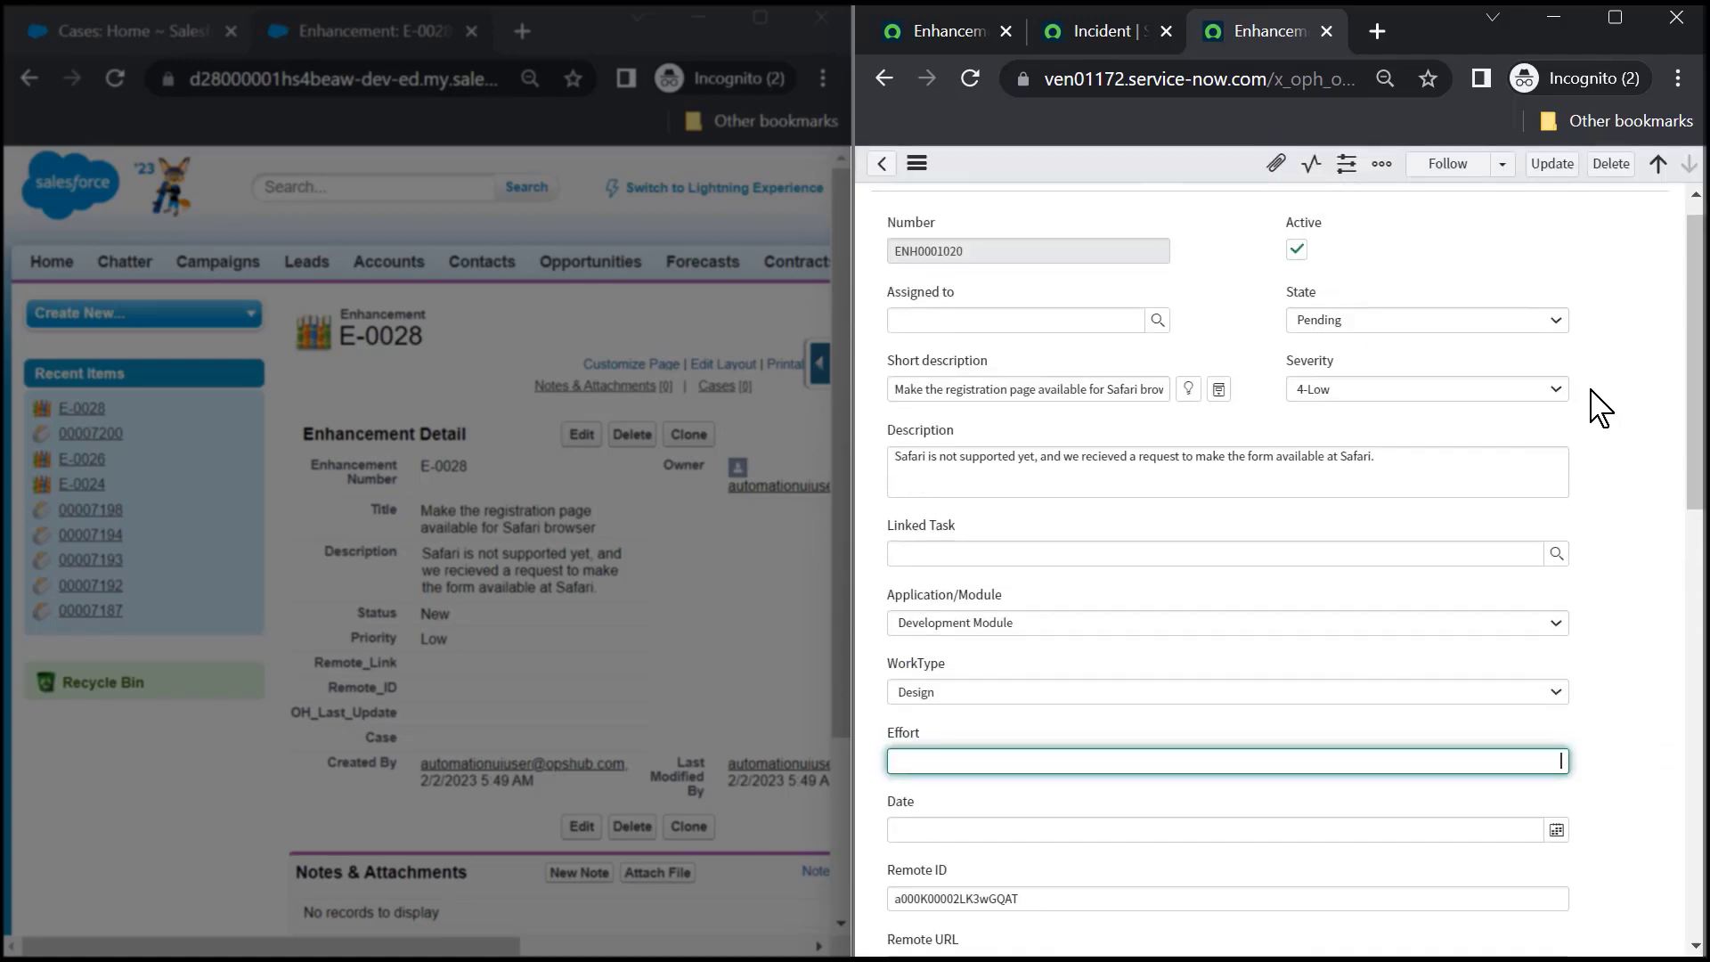
{"action": "left_click", "coordinate": [1550, 392]}
{"action": "left_click", "coordinate": [1435, 465]}
Add the customer-visible comment "We will talk to the product team about it." and update the enhancement request.
{"action": "scroll", "coordinate": [1626, 392], "scroll_direction": "down", "scroll_amount": 6}
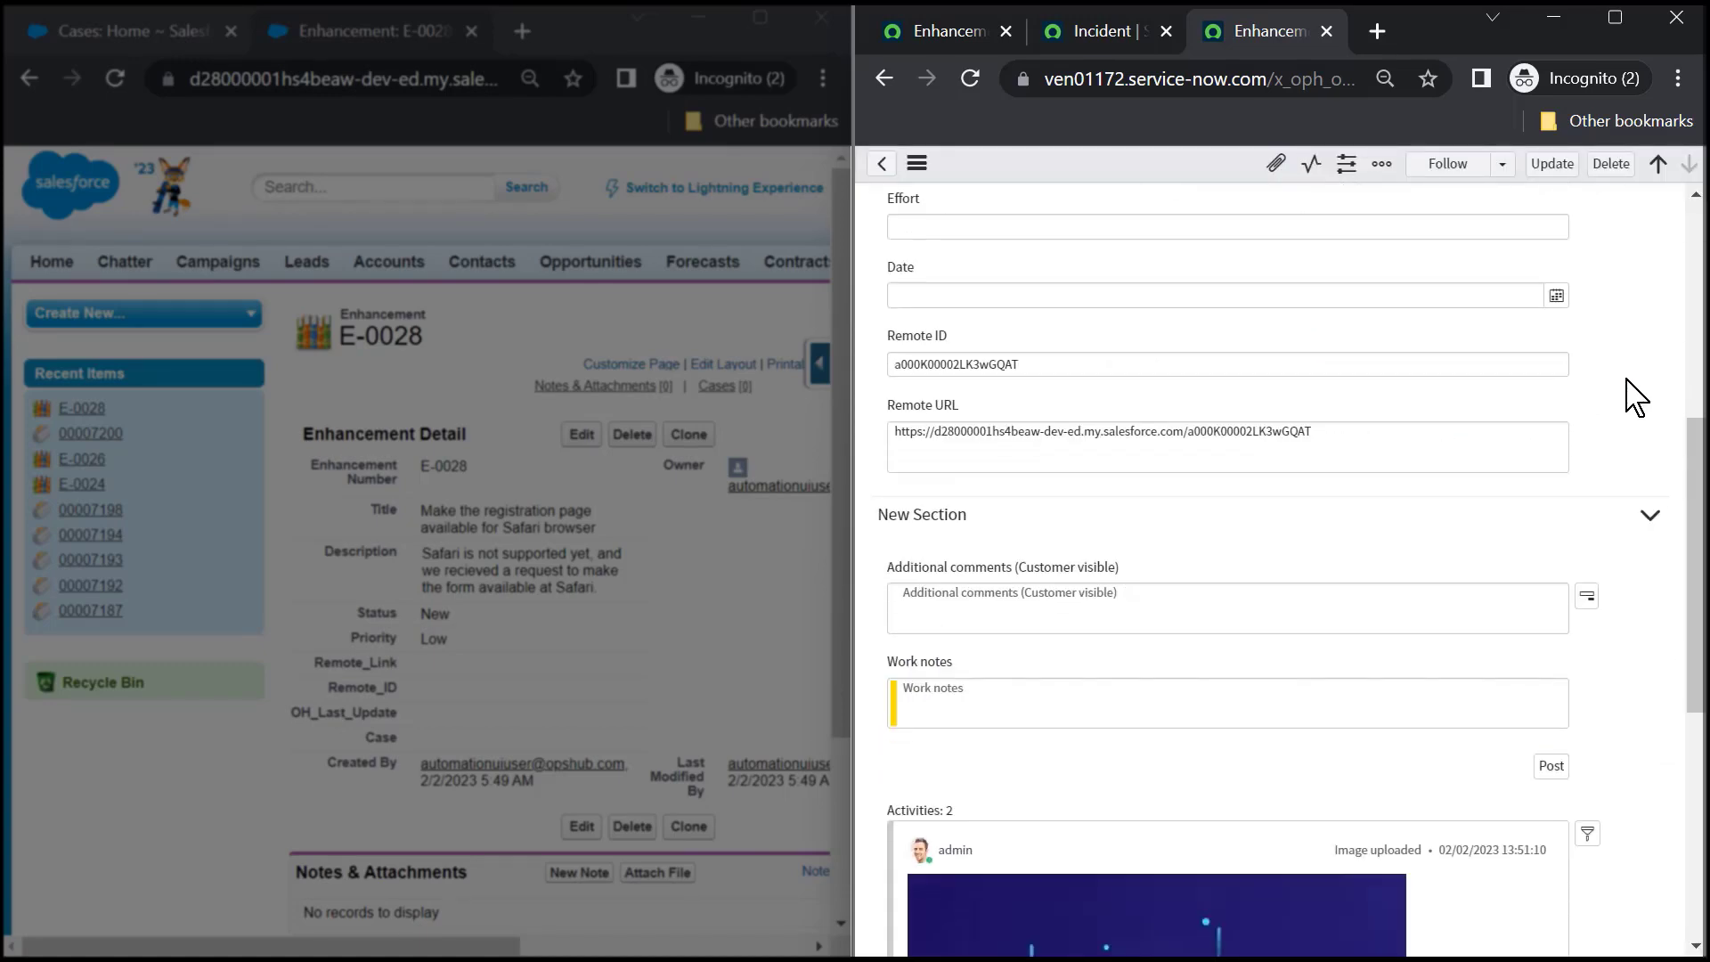
{"action": "left_click", "coordinate": [1128, 591]}
{"action": "type", "text": "We will talk to the product team about it."}
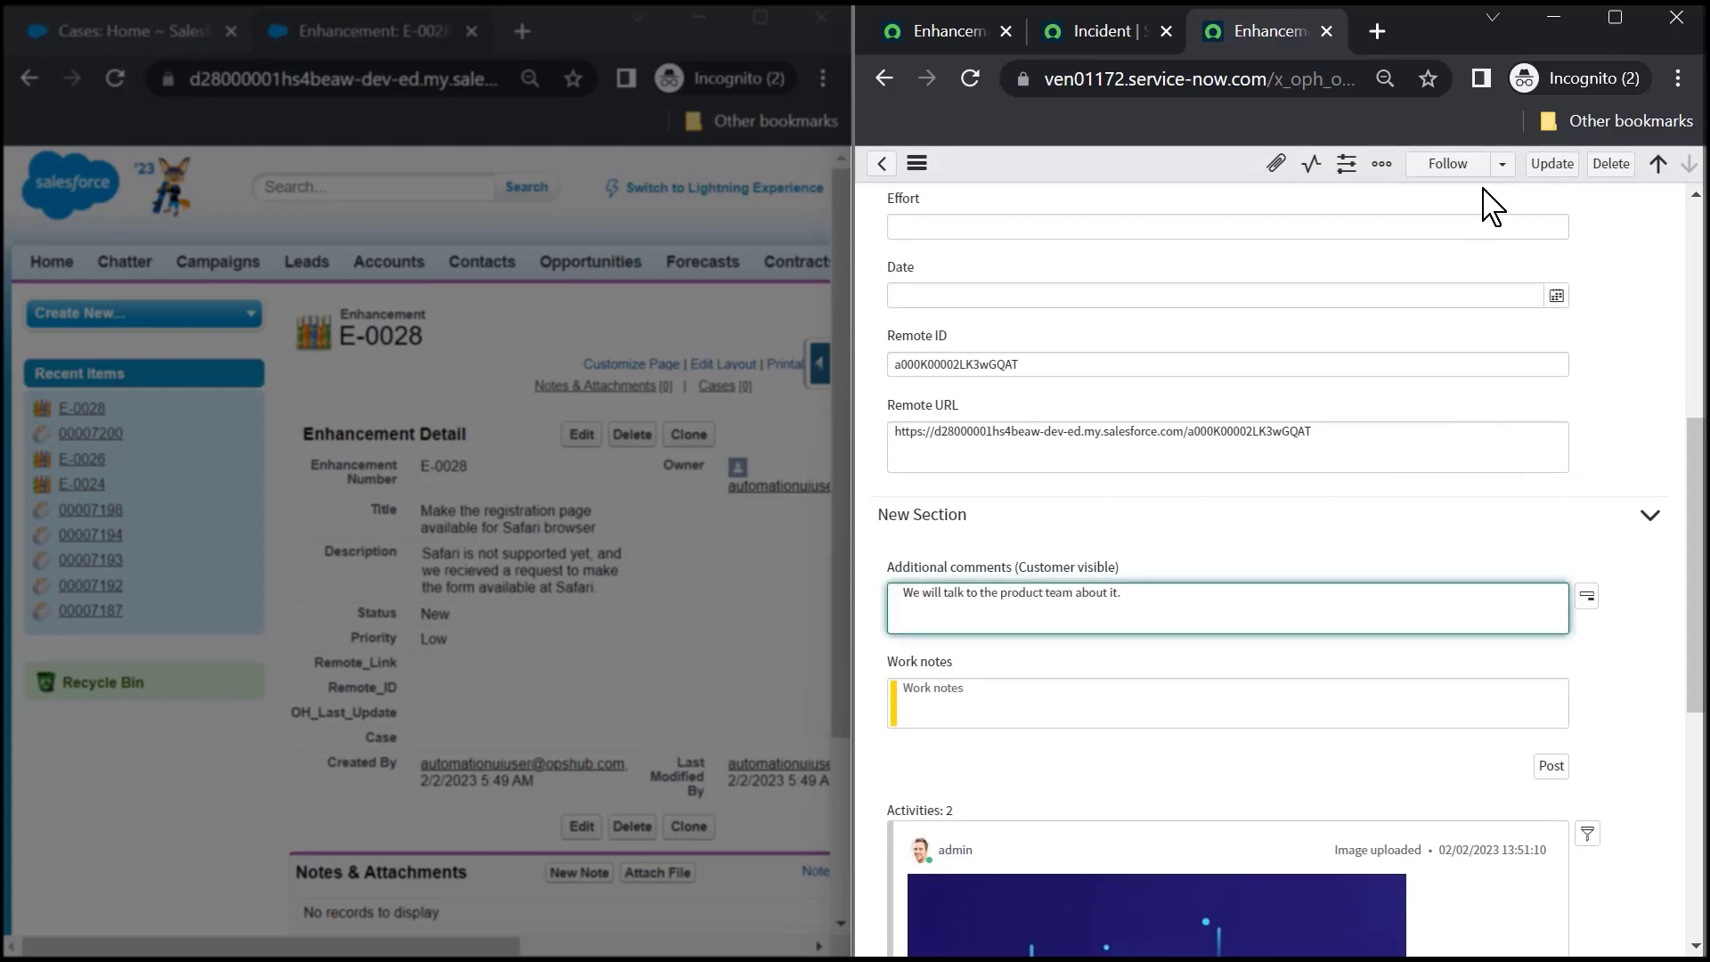
{"action": "left_click", "coordinate": [1538, 169]}
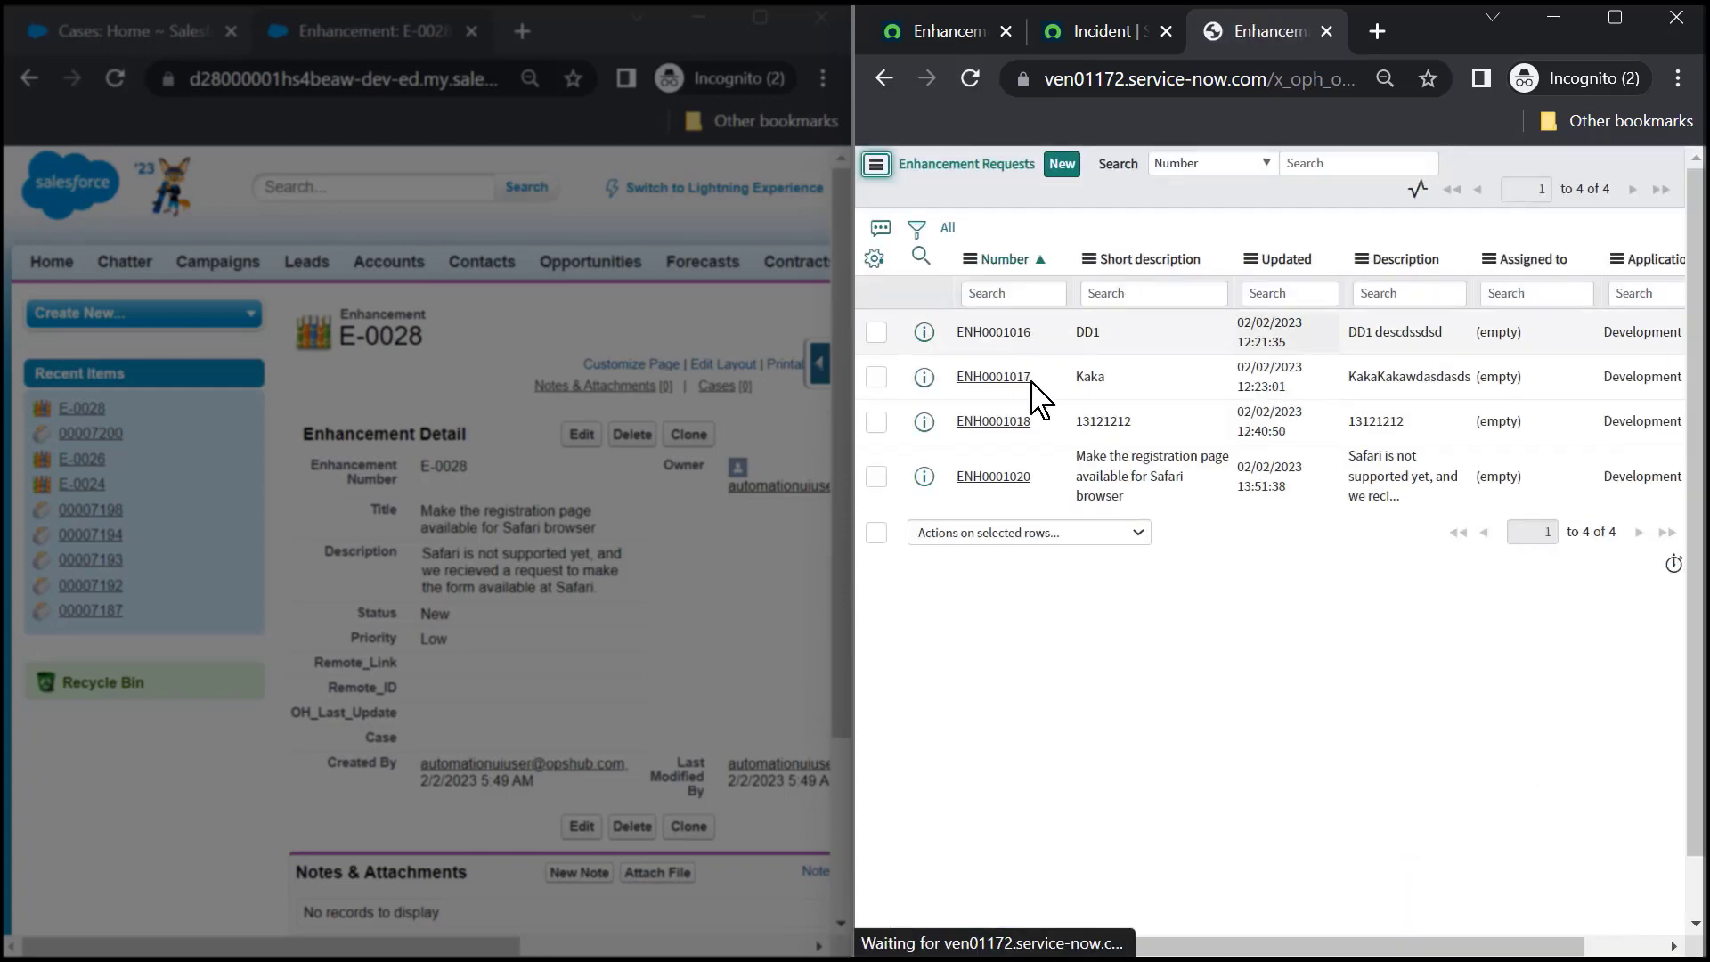
Reopen the enhancement request, reload the matching enhancement in Salesforce, and examine its priority, remote link, attachment and comment note.
{"action": "left_click", "coordinate": [973, 481]}
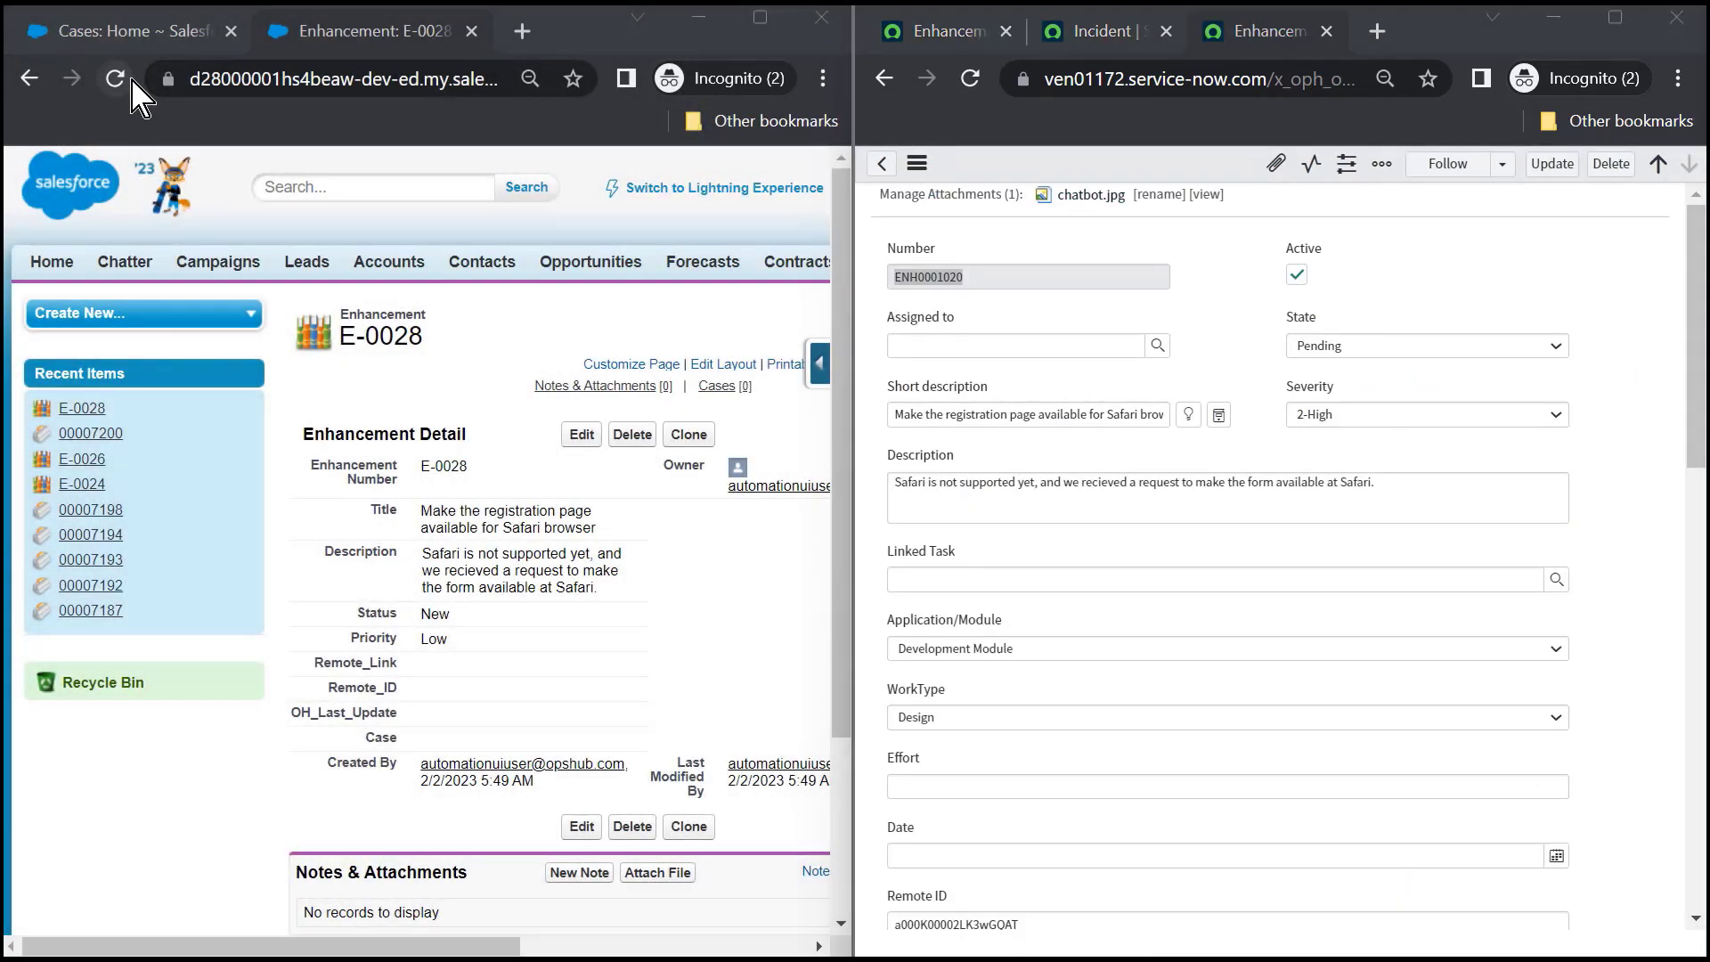
{"action": "left_click", "coordinate": [115, 78]}
{"action": "scroll", "coordinate": [534, 490], "scroll_direction": "down", "scroll_amount": 1}
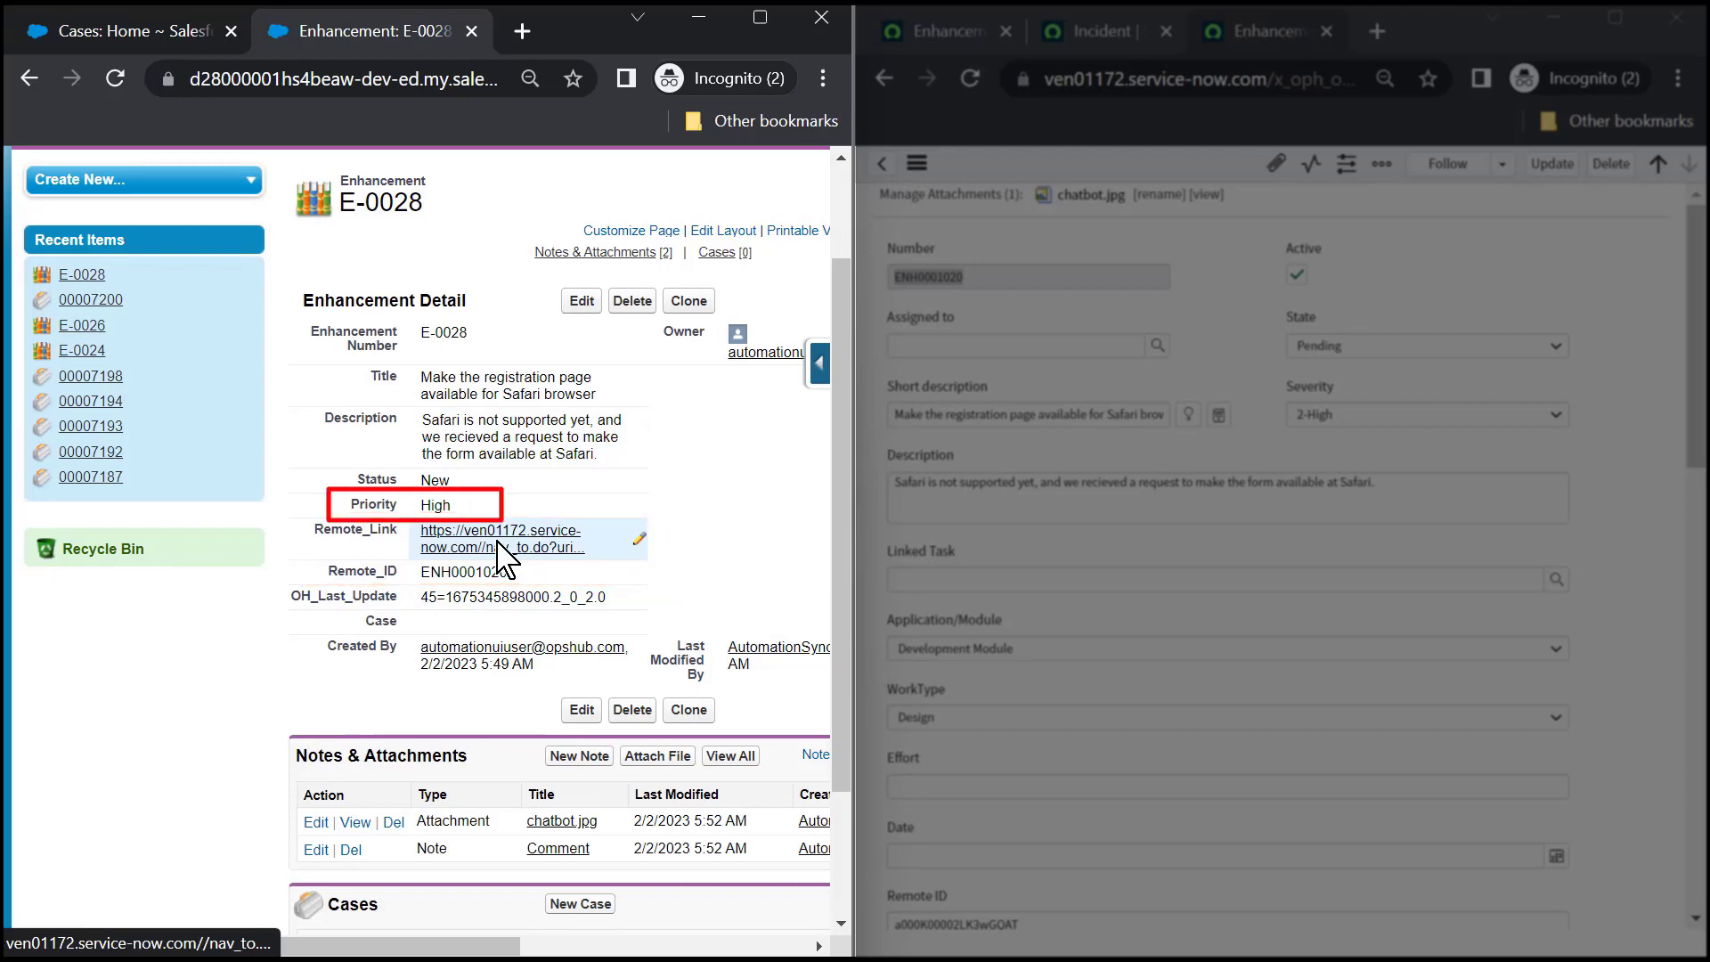
{"action": "left_click_drag", "start_coordinate": [478, 947], "coordinate": [594, 948]}
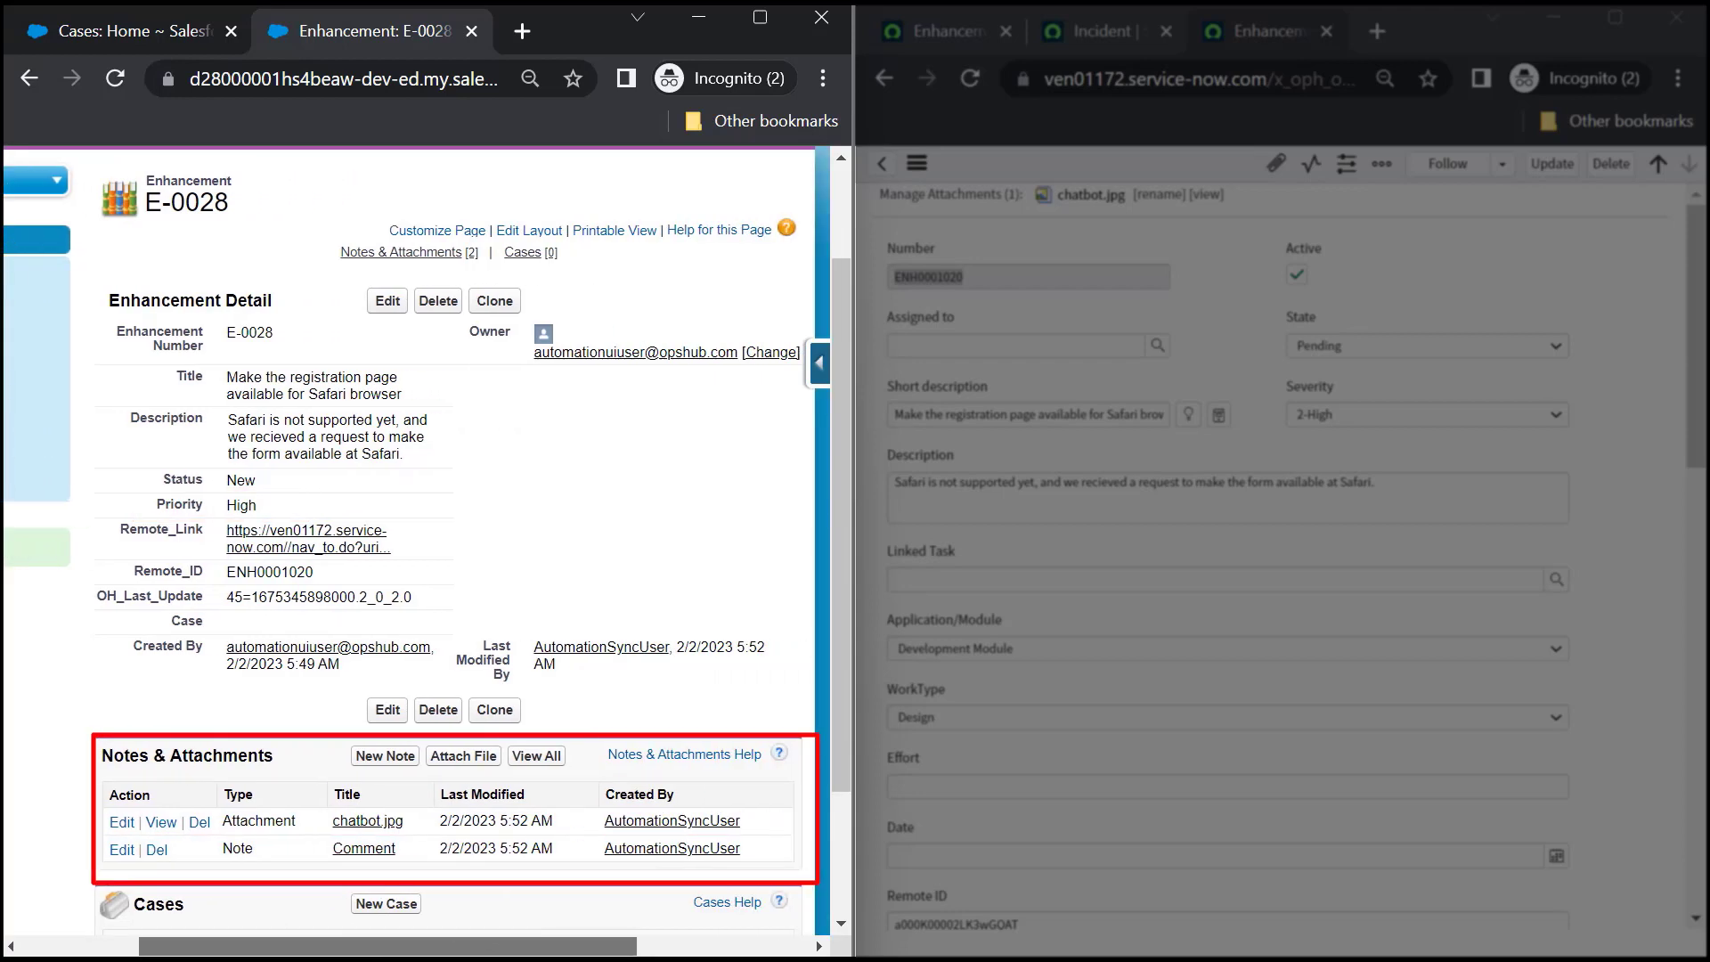
{"action": "left_click", "coordinate": [564, 851]}
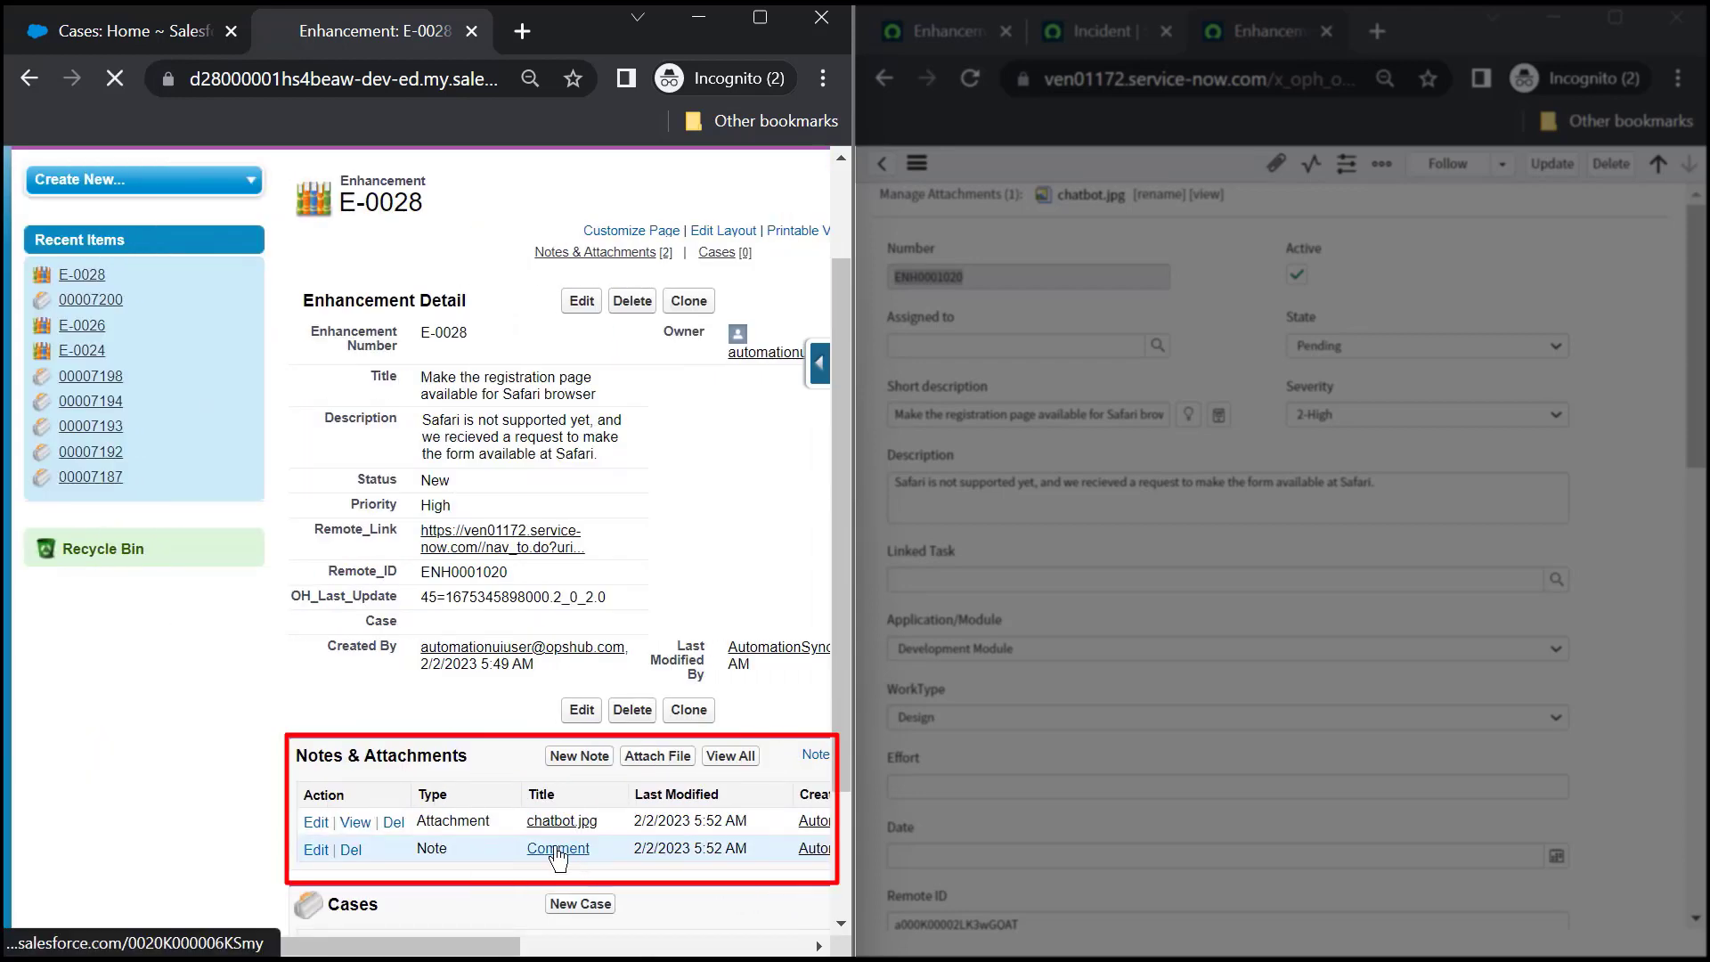
{"action": "left_click", "coordinate": [30, 79]}
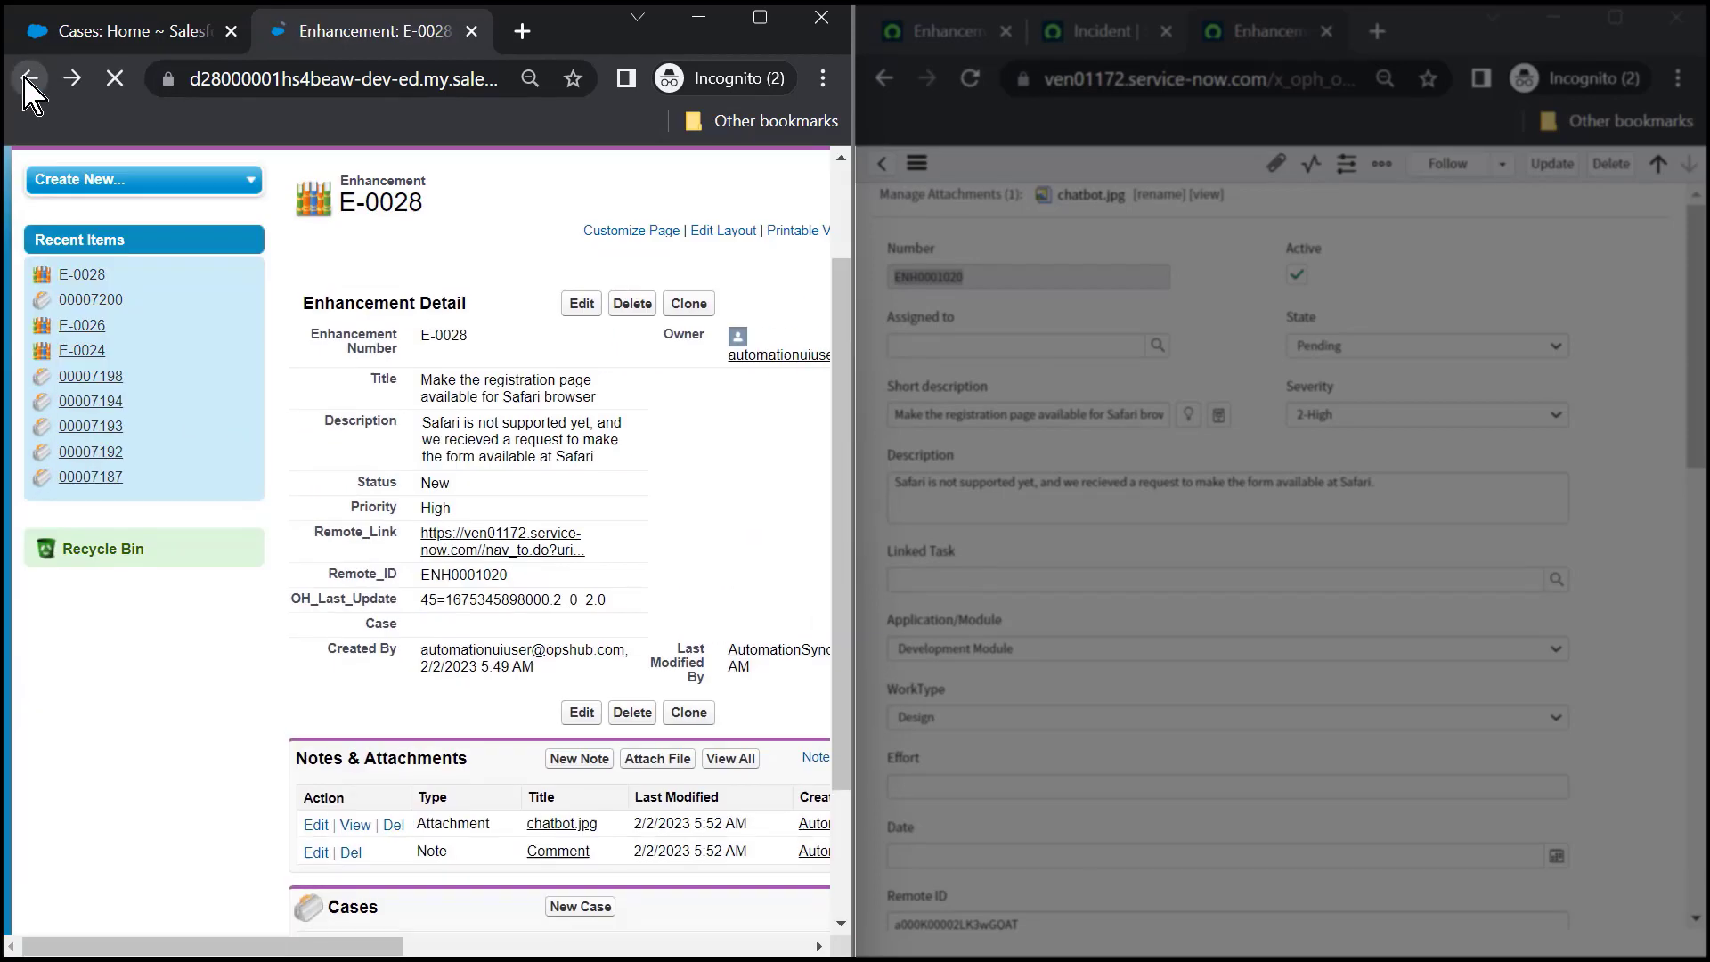
Set the Salesforce enhancement's status to Delivered, save it, and reload the ServiceNow enhancement request to check its state.
{"action": "double_click", "coordinate": [482, 502]}
{"action": "left_click", "coordinate": [482, 496]}
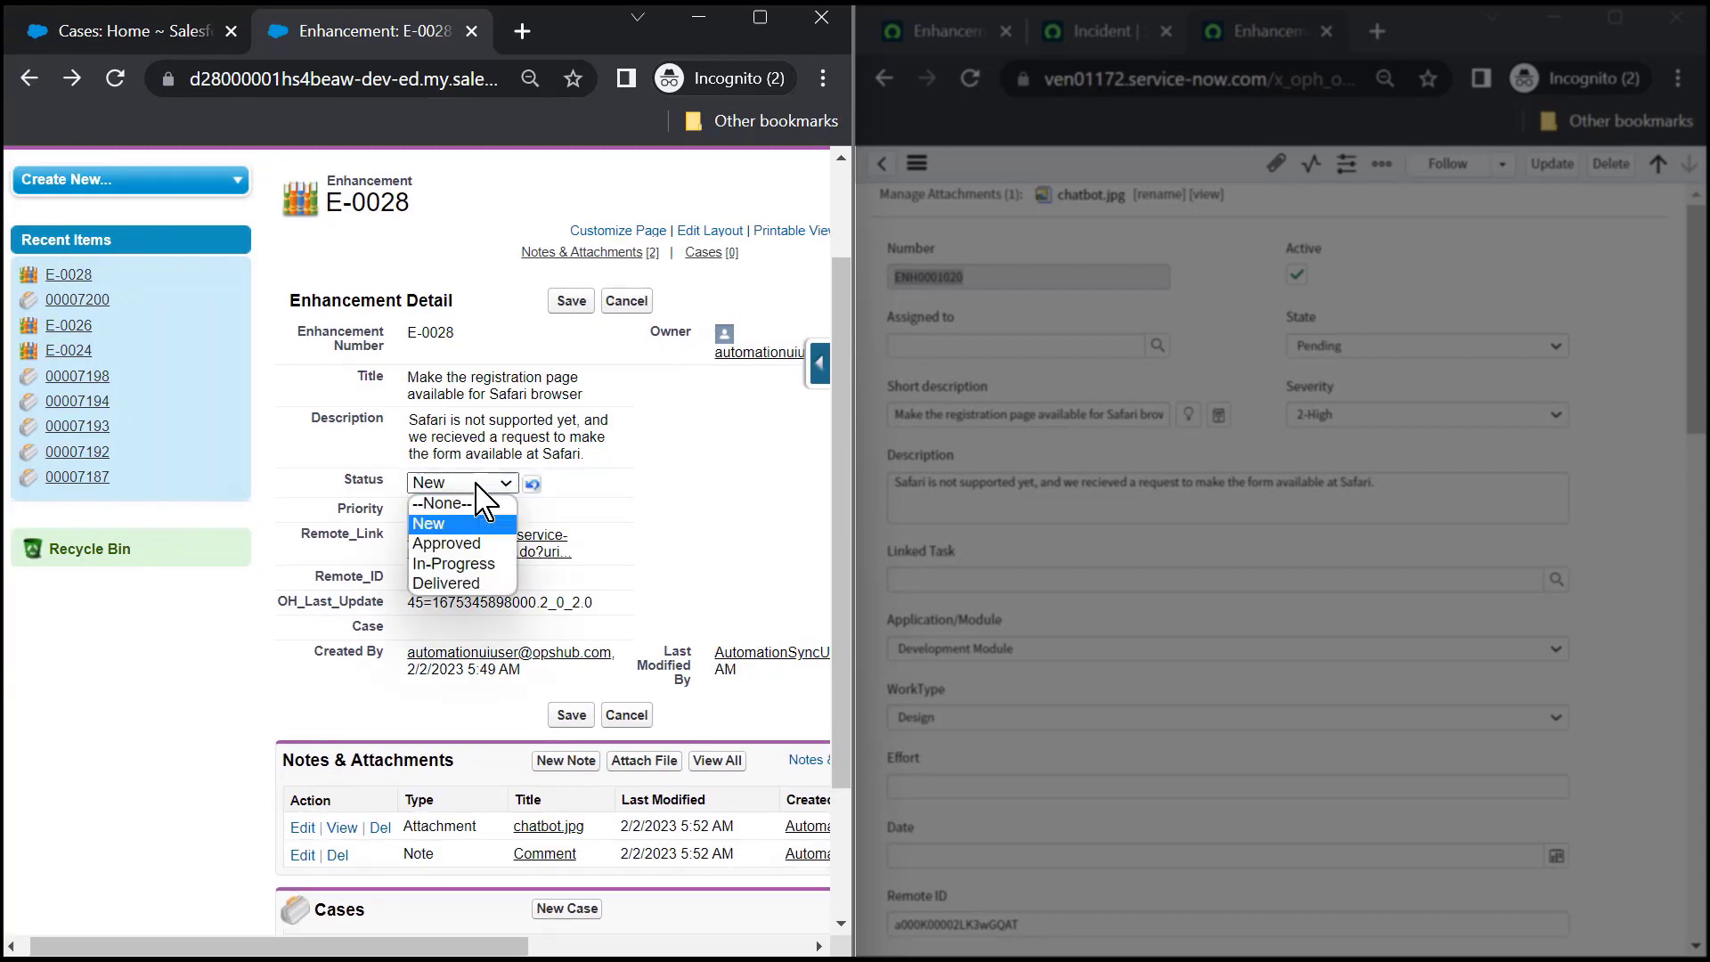
{"action": "left_click", "coordinate": [479, 583]}
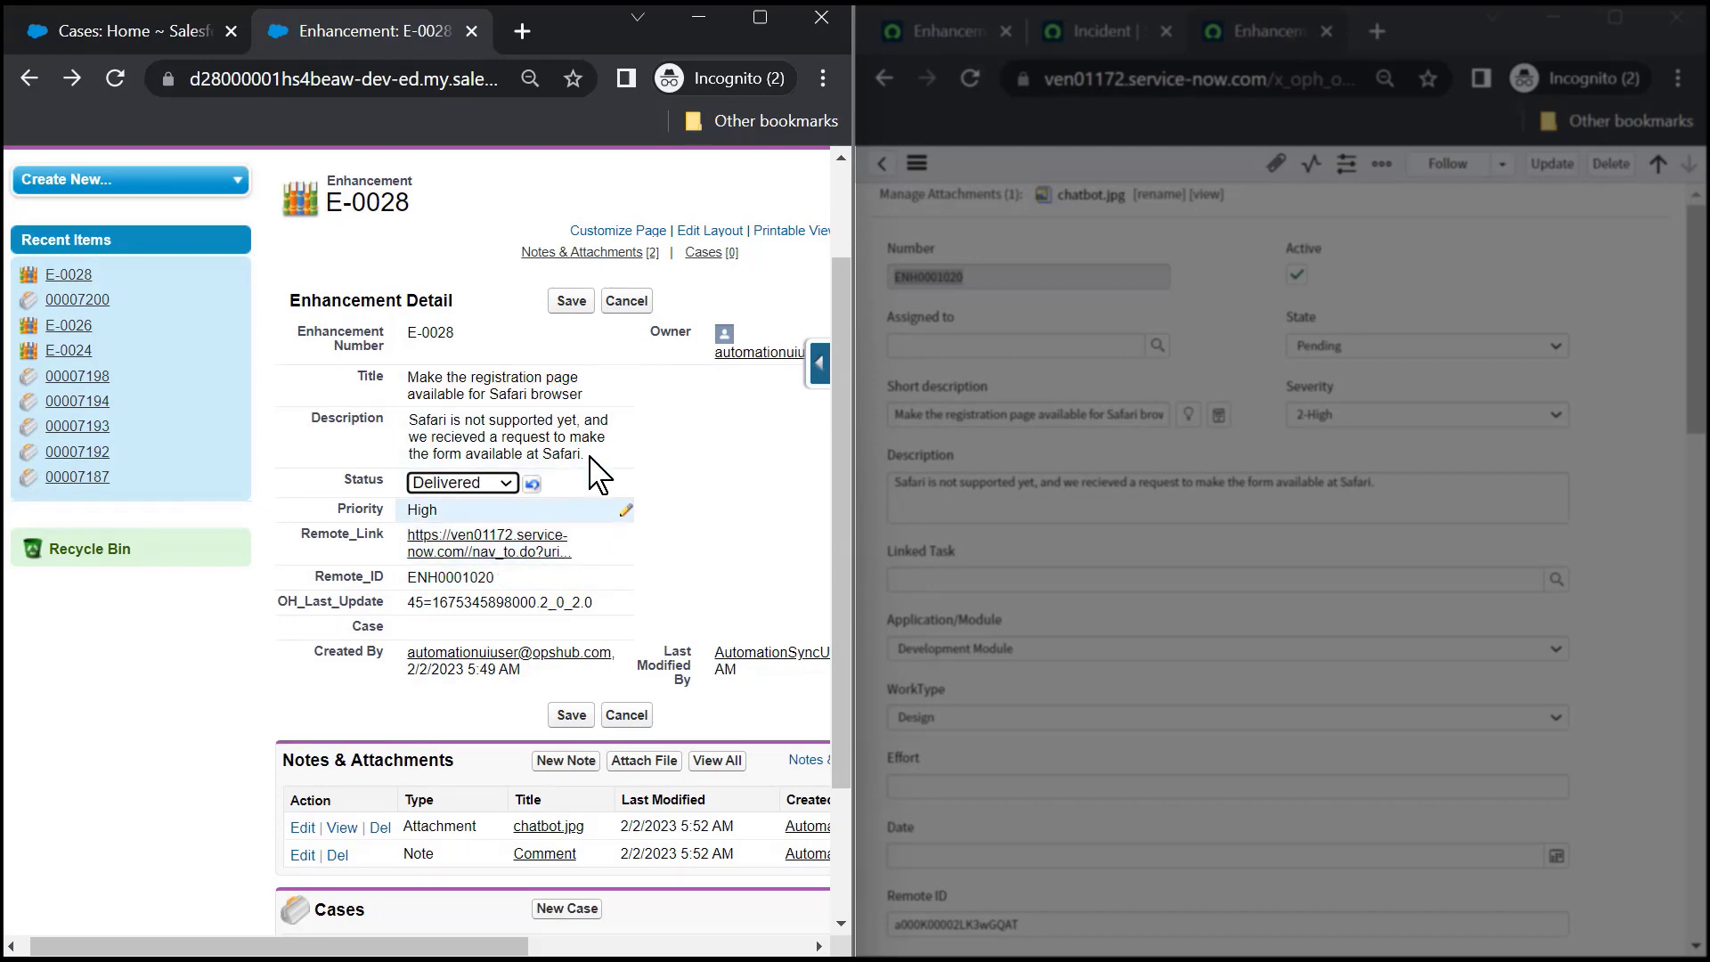
{"action": "left_click", "coordinate": [571, 300]}
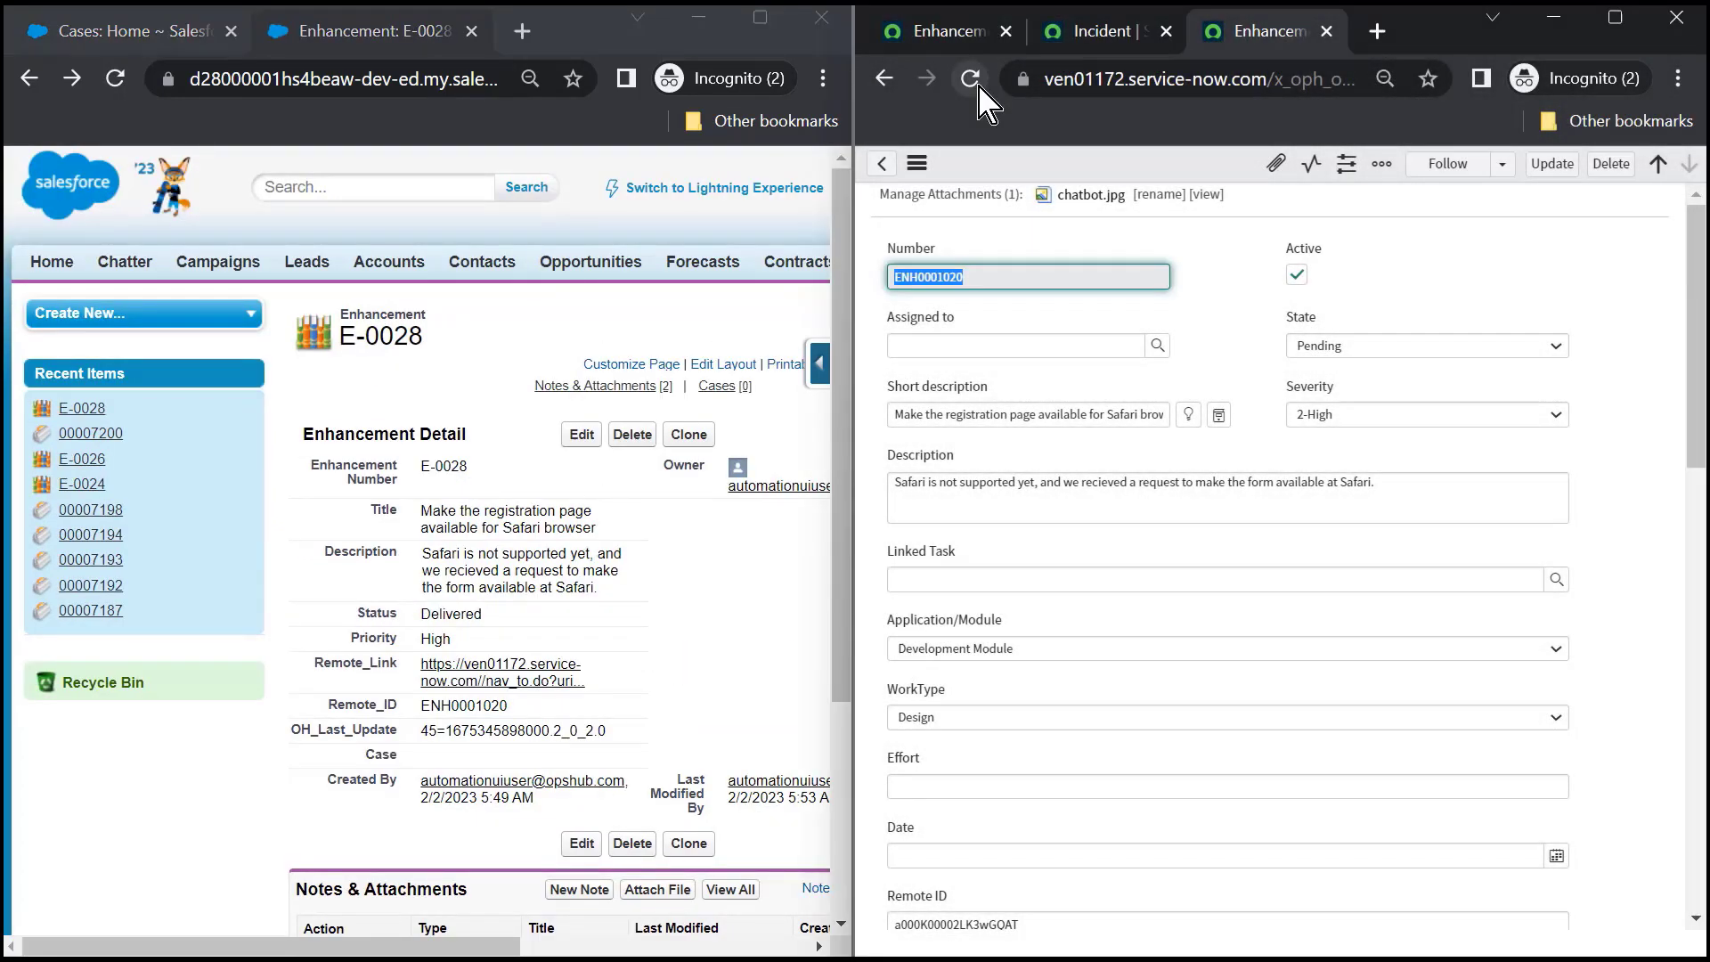
{"action": "left_click", "coordinate": [970, 78]}
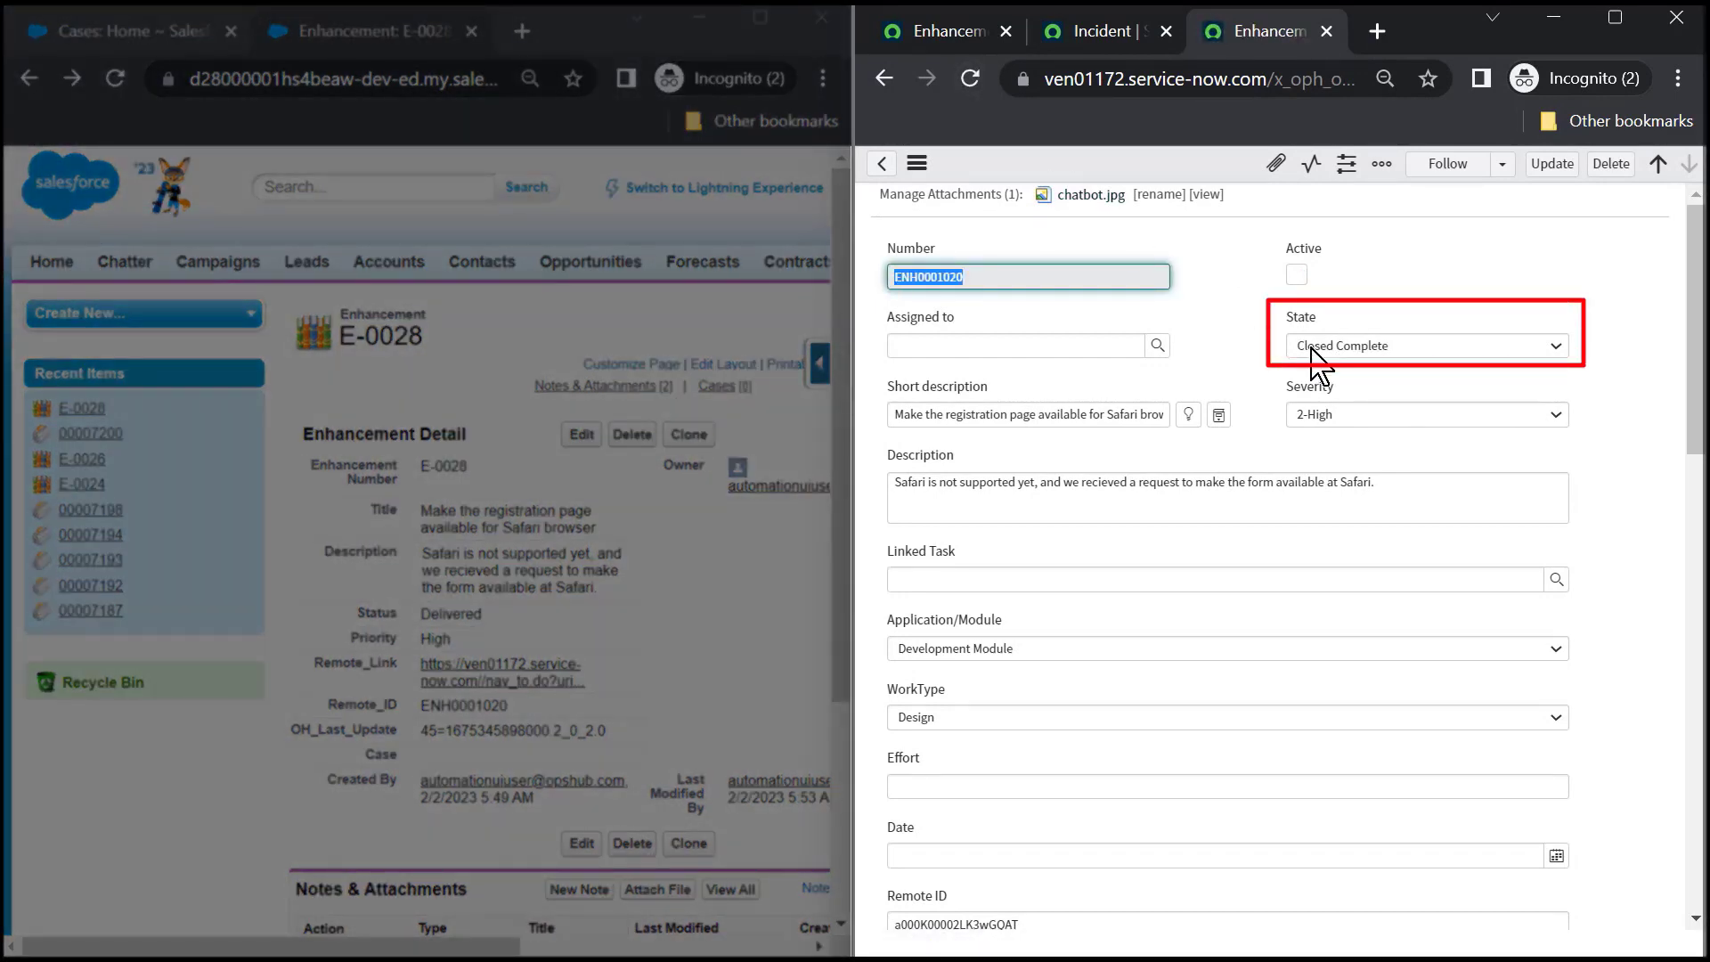
Set the state of the ServiceNow incident "Could not complete the registration" to Resolved and update the incident.
{"action": "left_click", "coordinate": [1105, 32]}
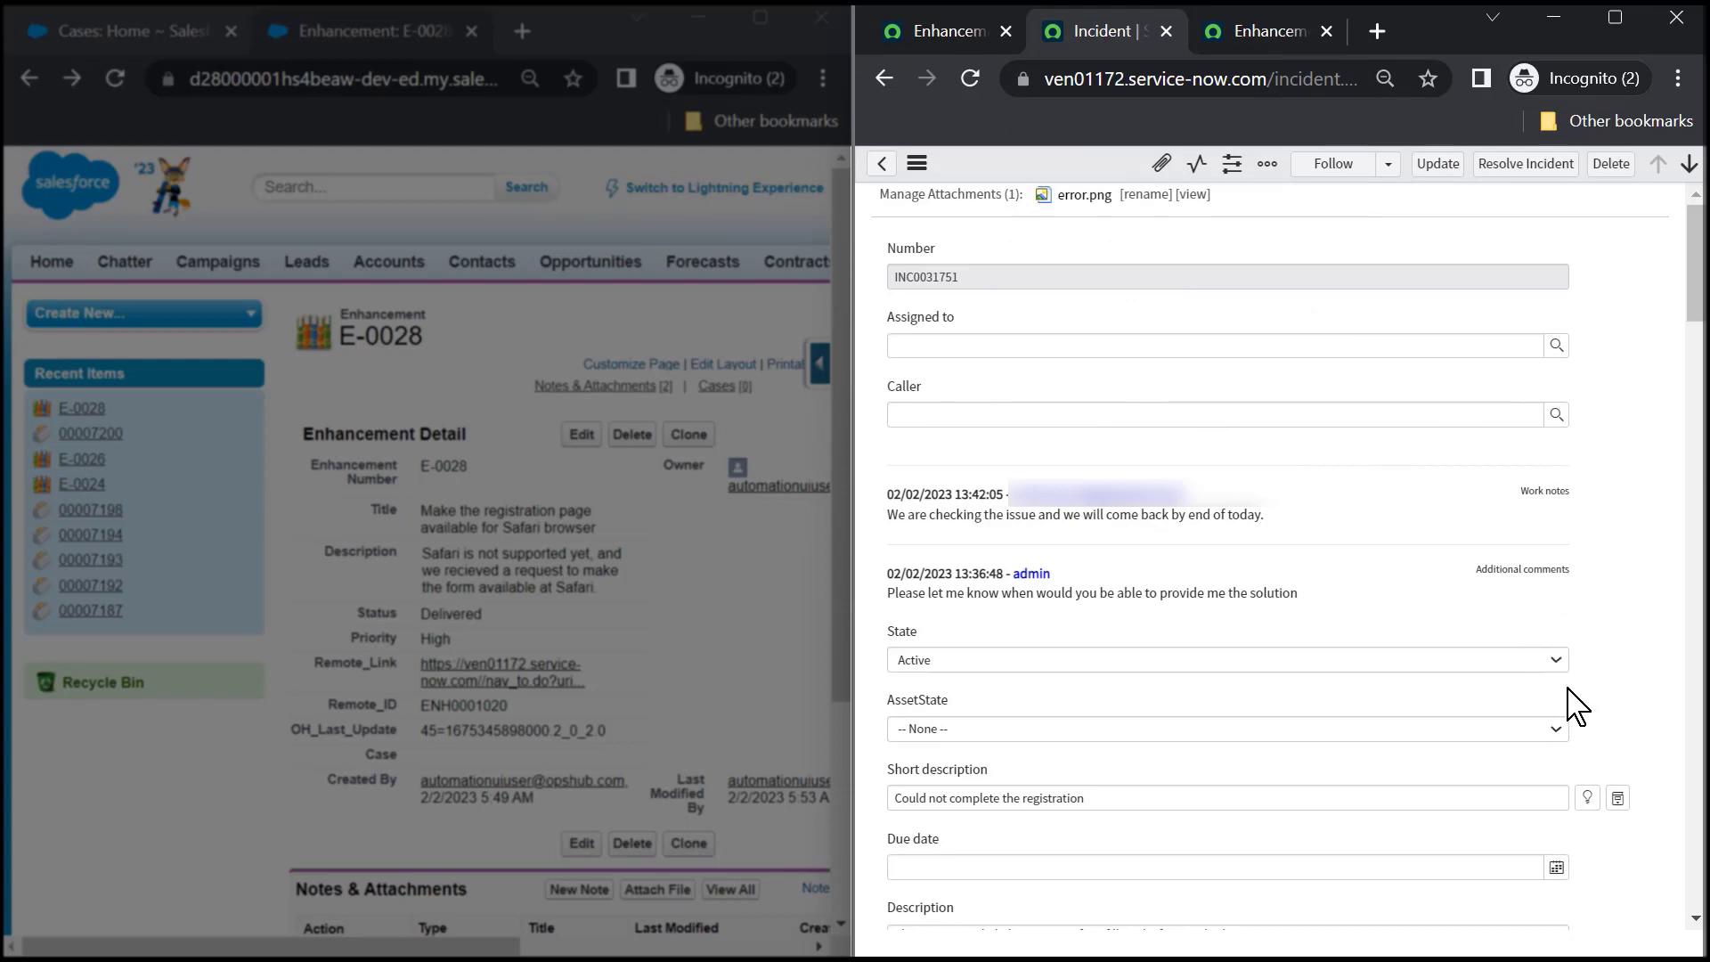
{"action": "left_click", "coordinate": [1557, 661]}
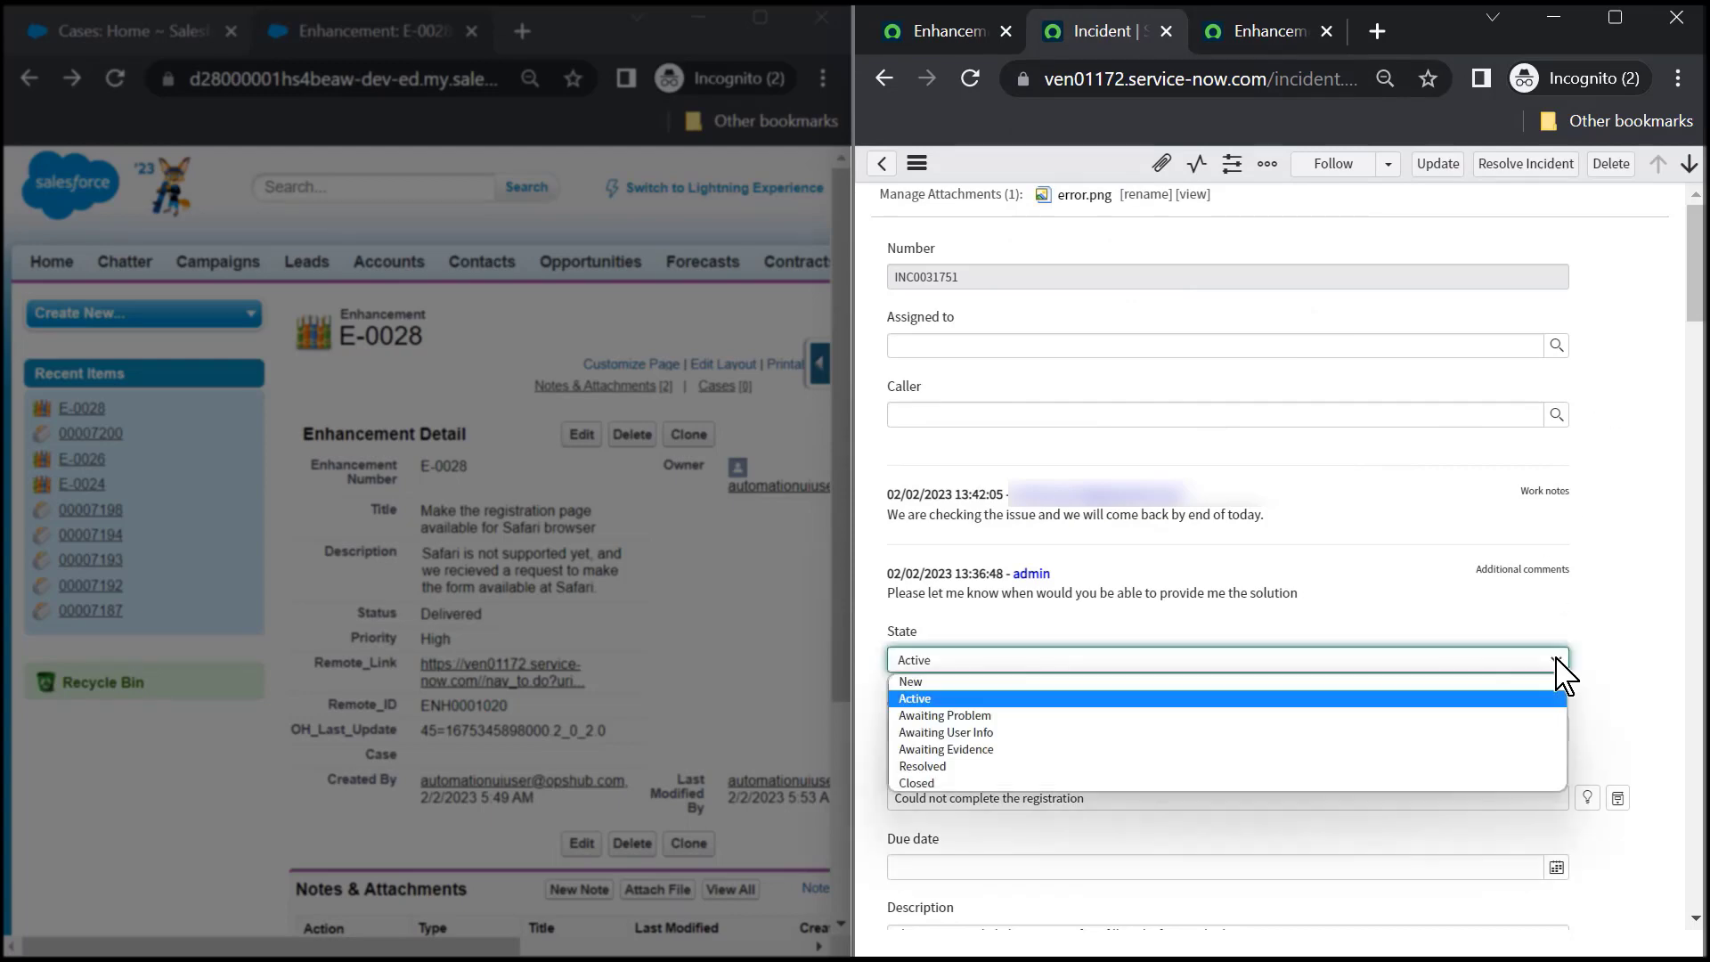
{"action": "left_click", "coordinate": [1467, 767]}
{"action": "left_click", "coordinate": [1438, 164]}
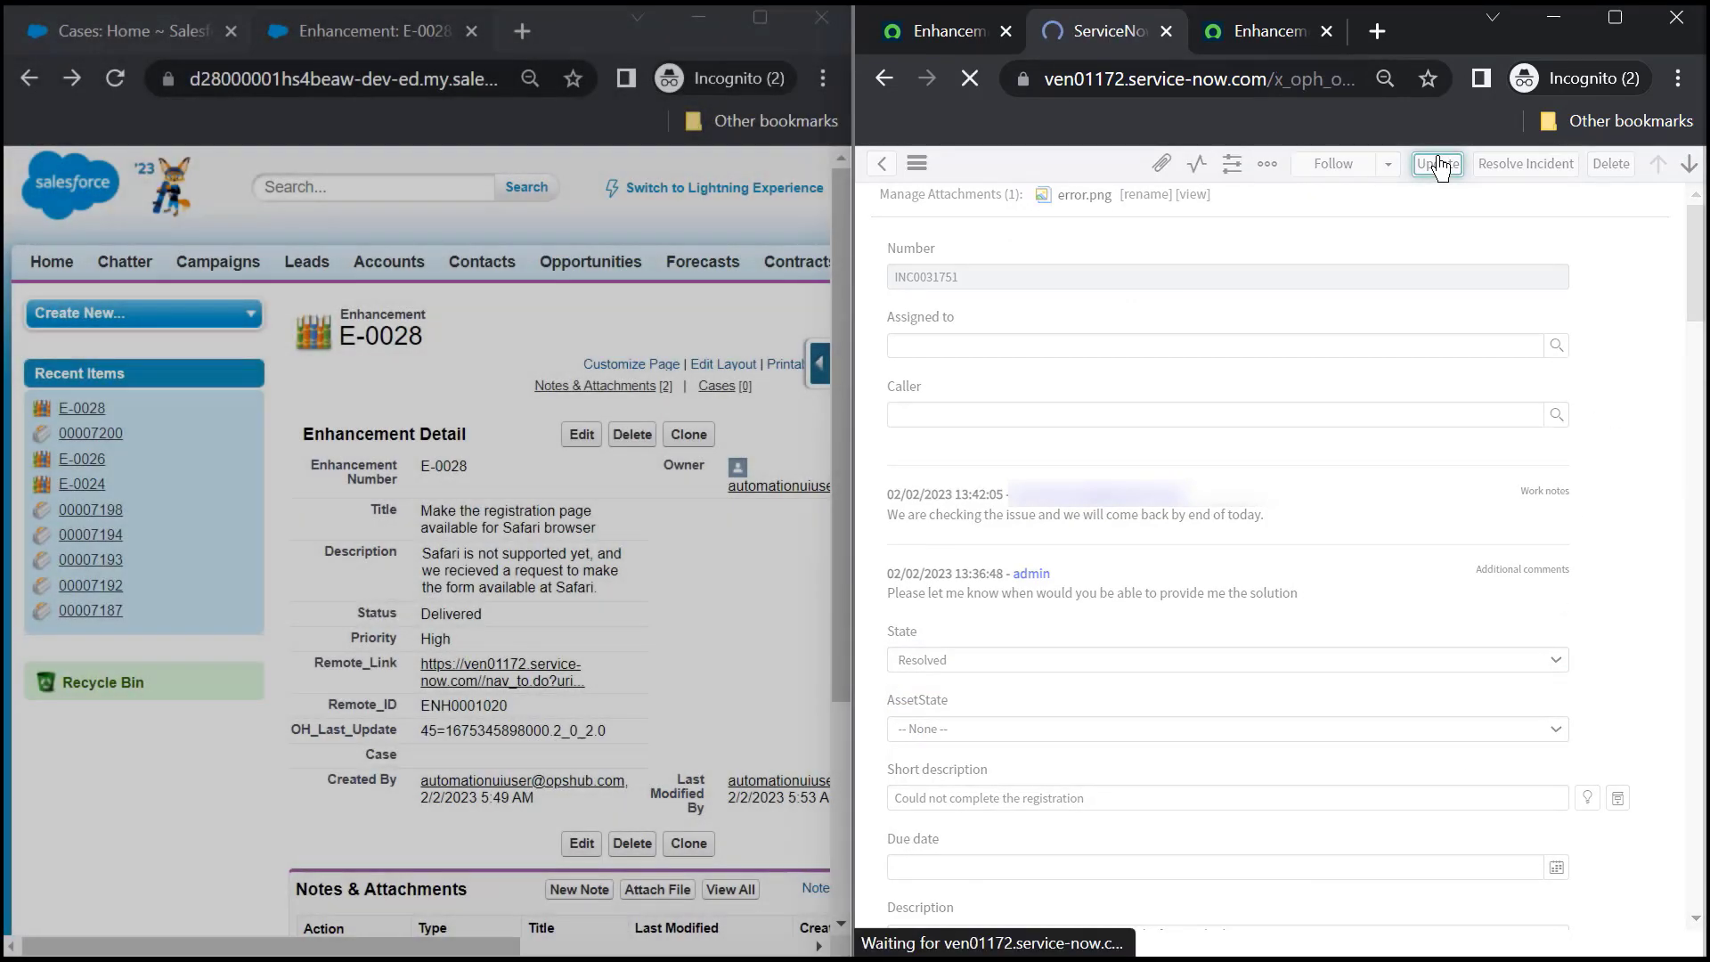
Open the matching Salesforce case "Could not complete the registration" from the recent cases and check its status.
{"action": "scroll", "coordinate": [548, 477], "scroll_direction": "right", "scroll_amount": 5}
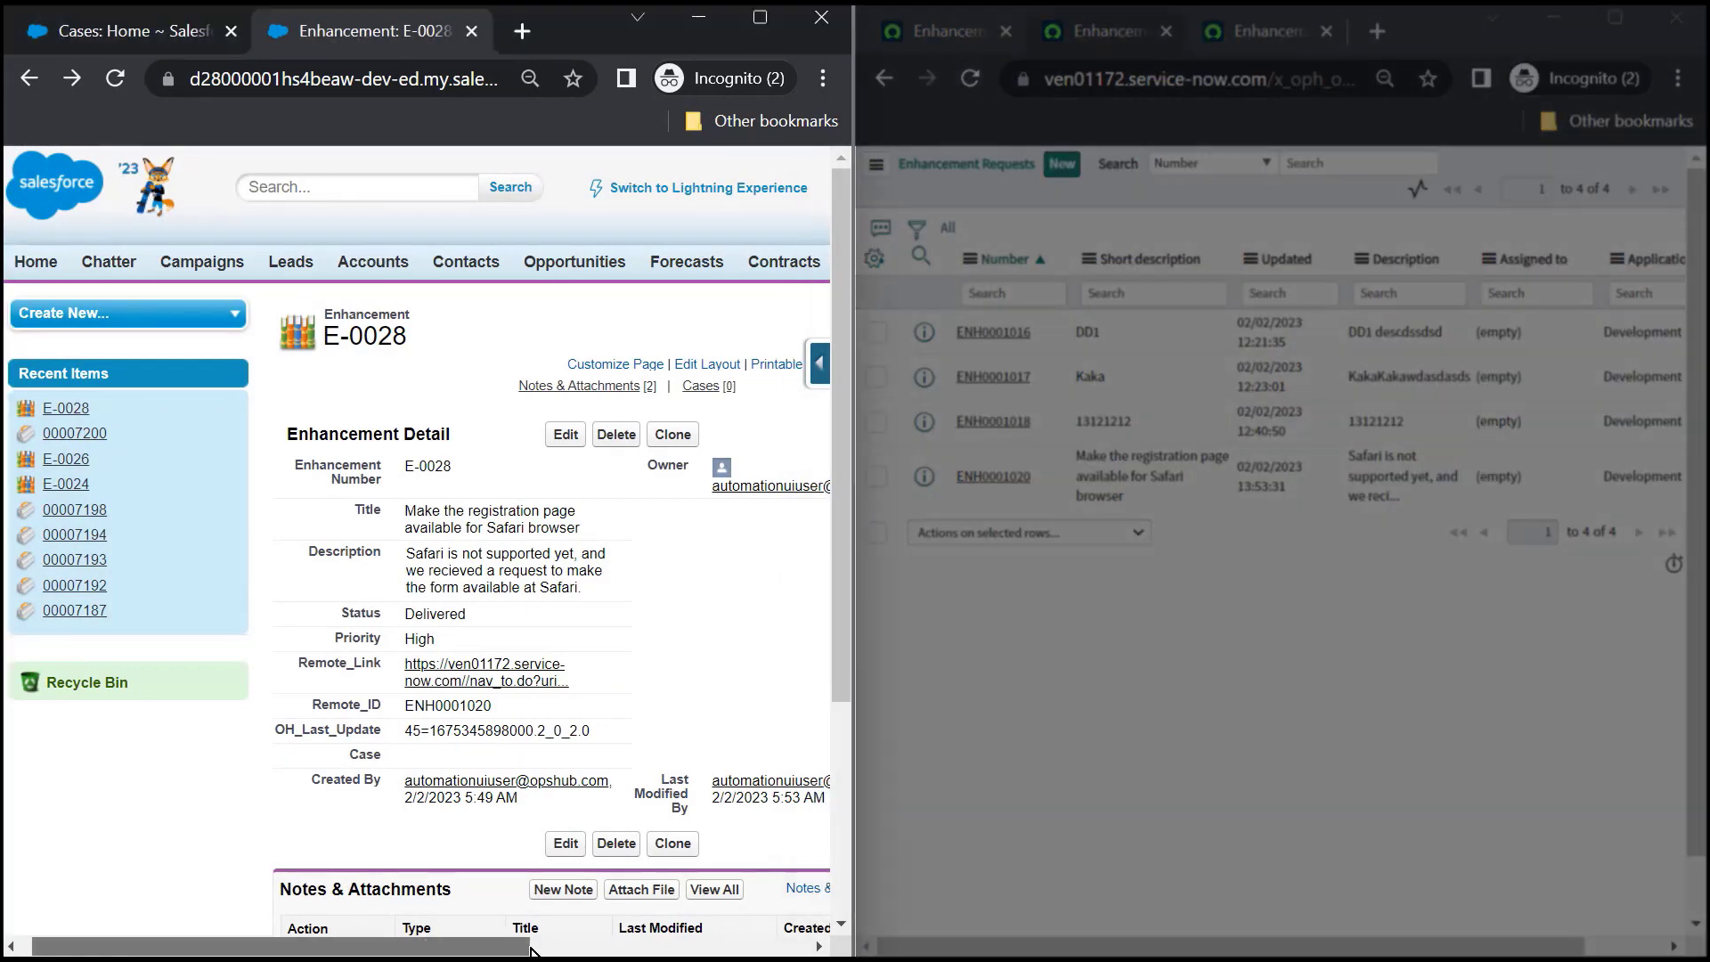
{"action": "left_click", "coordinate": [638, 263]}
{"action": "left_click", "coordinate": [534, 336]}
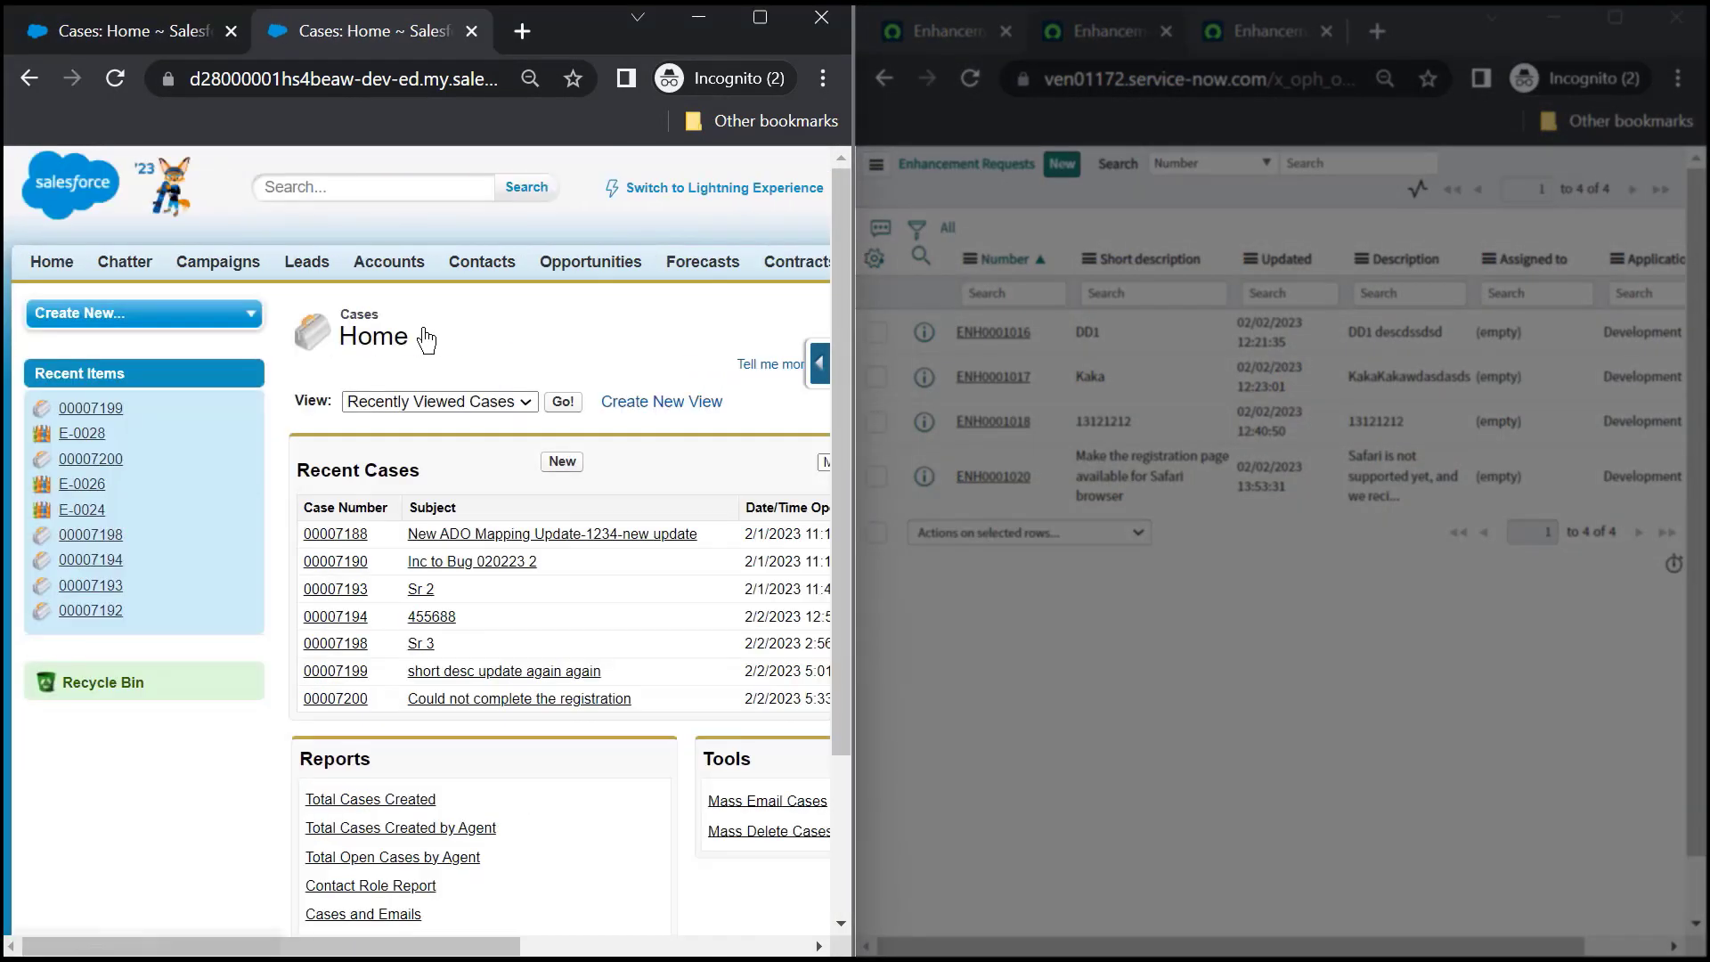
{"action": "left_click", "coordinate": [497, 700]}
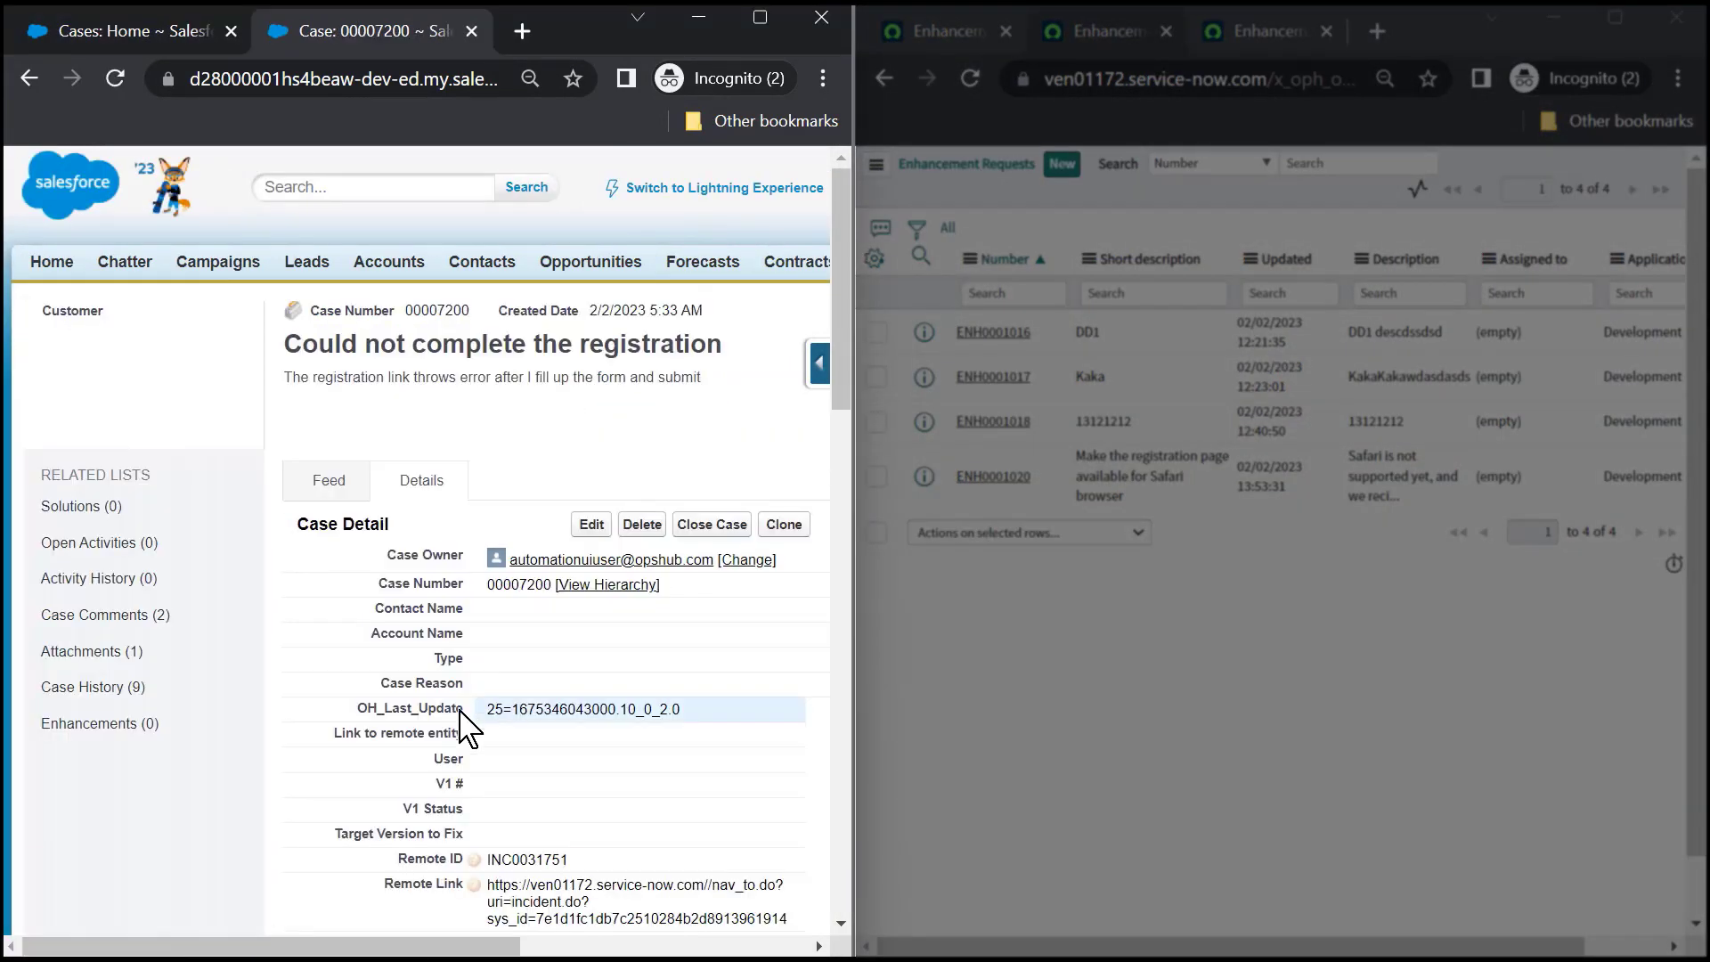
{"action": "left_click_drag", "start_coordinate": [434, 948], "coordinate": [669, 949]}
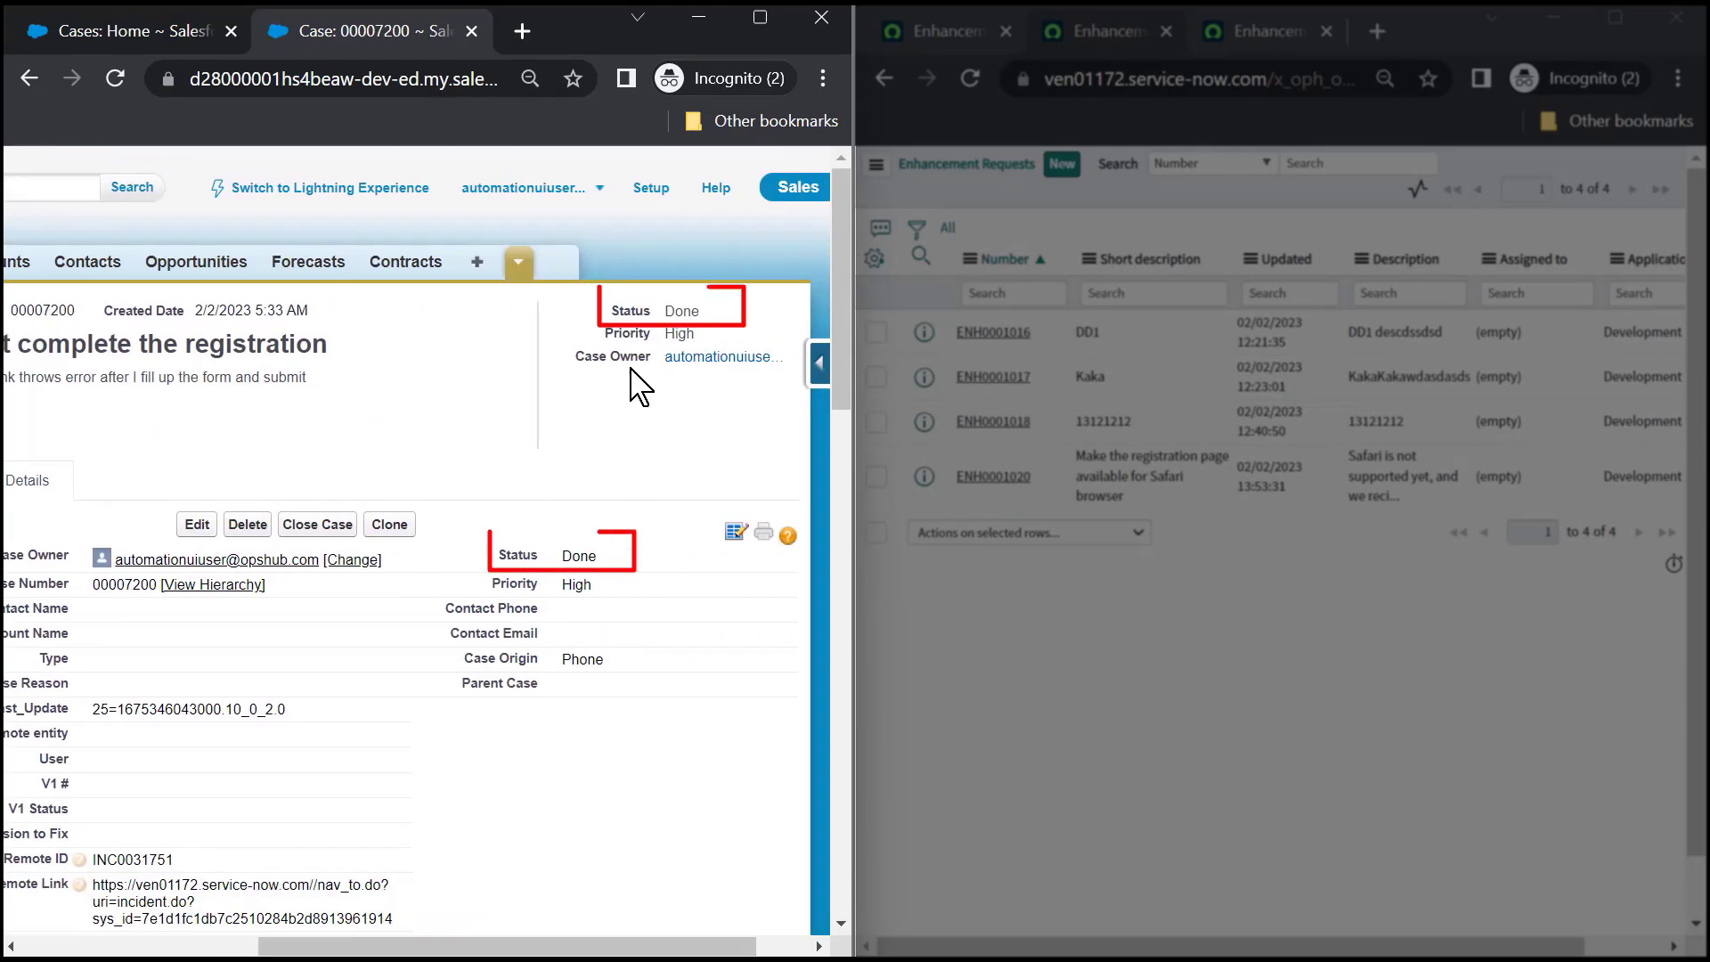